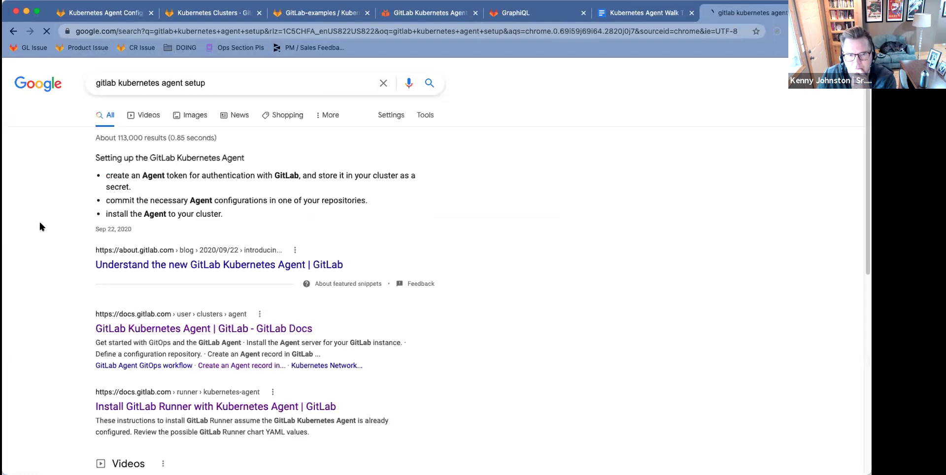
Open the GitLab Kubernetes Agent documentation from the search results and examine its feature overview and GitOps workflow diagram
click(179, 330)
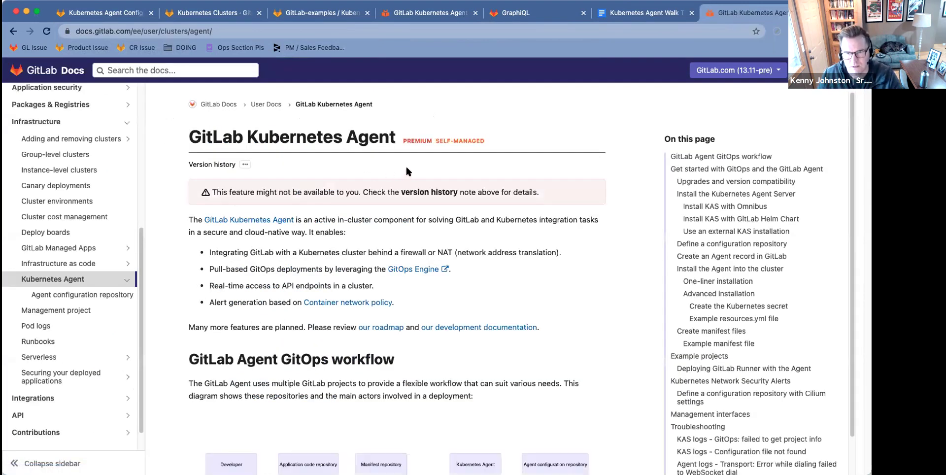
scroll(406, 171, down, 1)
drag(240, 227, 245, 251)
click(244, 251)
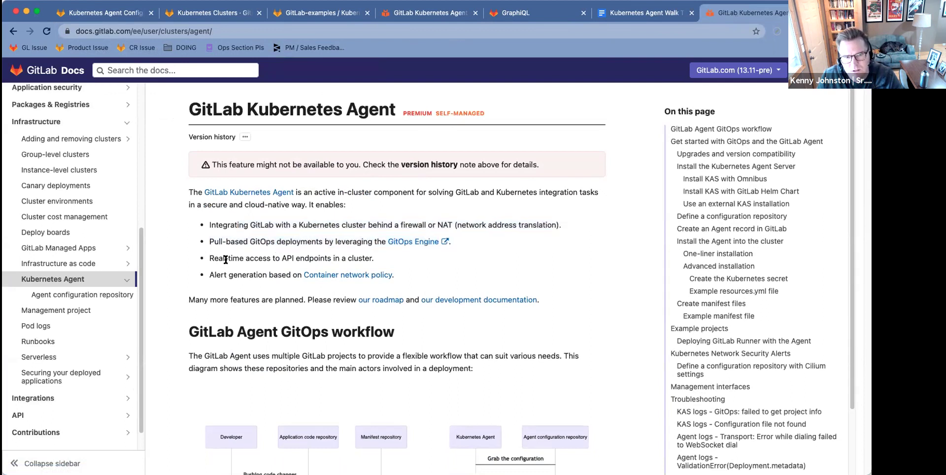
drag(225, 257, 275, 258)
click(237, 235)
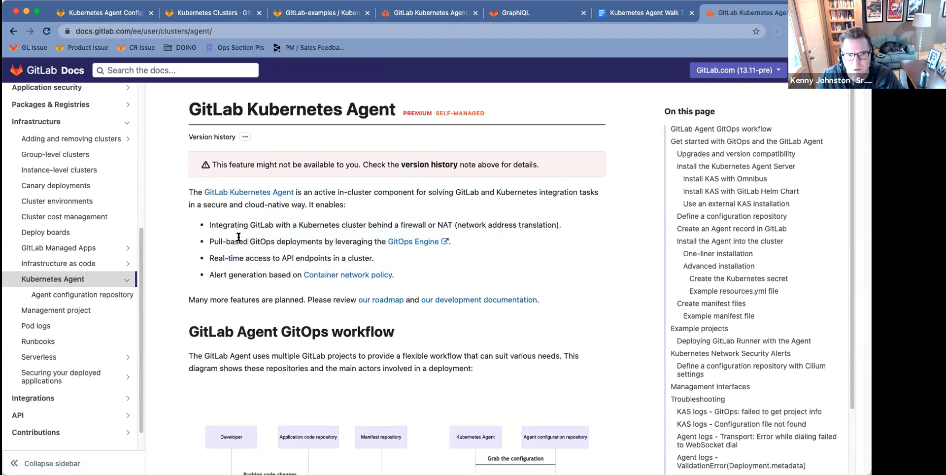
scroll(379, 273, down, 4)
scroll(386, 281, down, 5)
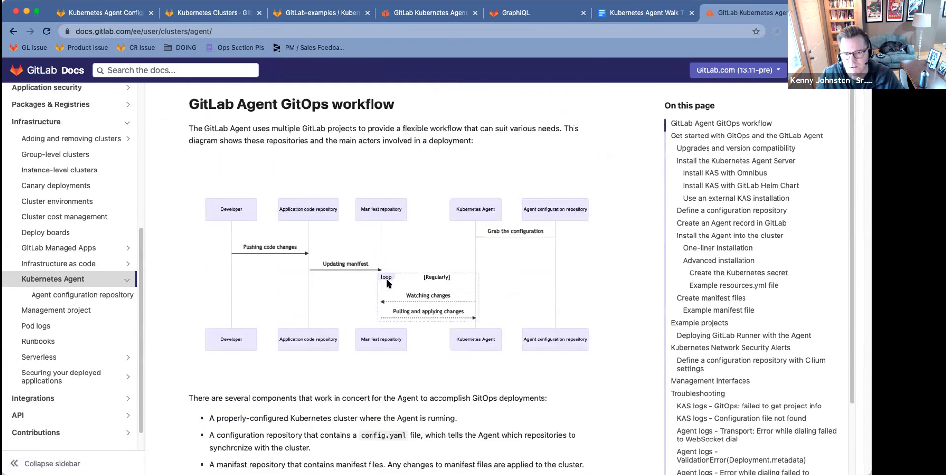
scroll(381, 255, up, 1)
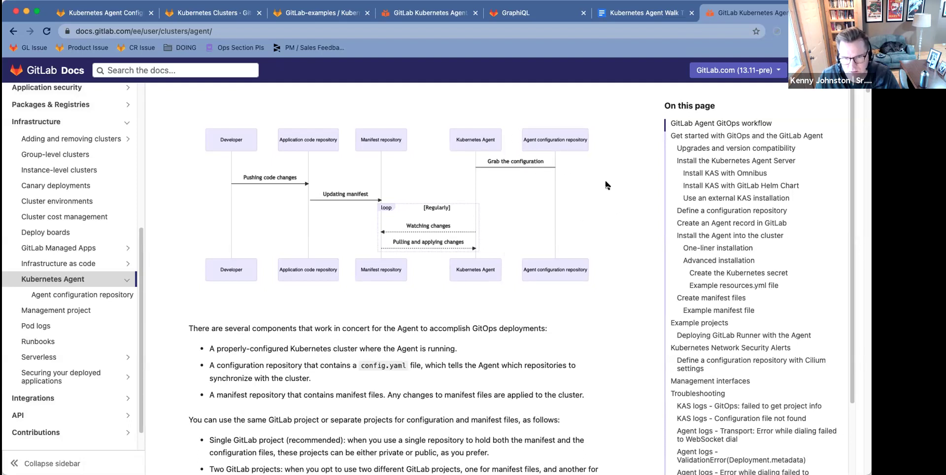
Read through the agent components, setup steps, version compatibility and Agent Server installation up to the section on defining a configuration repository
scroll(557, 250, down, 5)
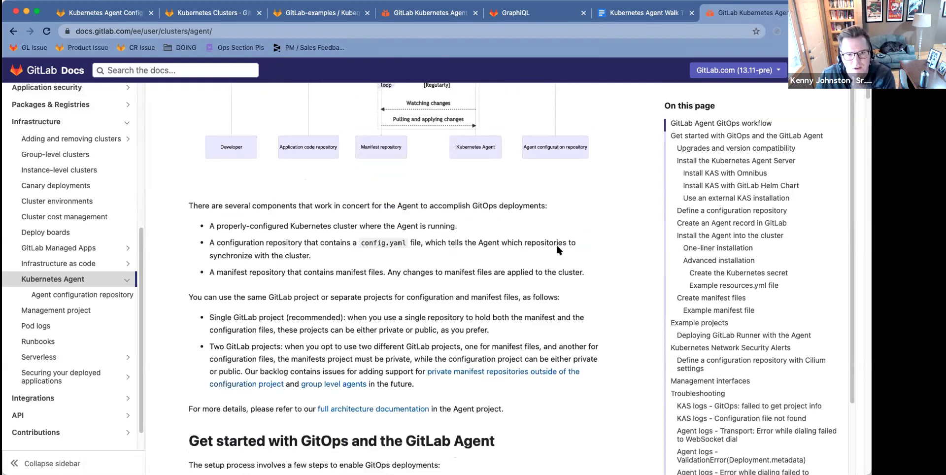
scroll(557, 250, down, 2)
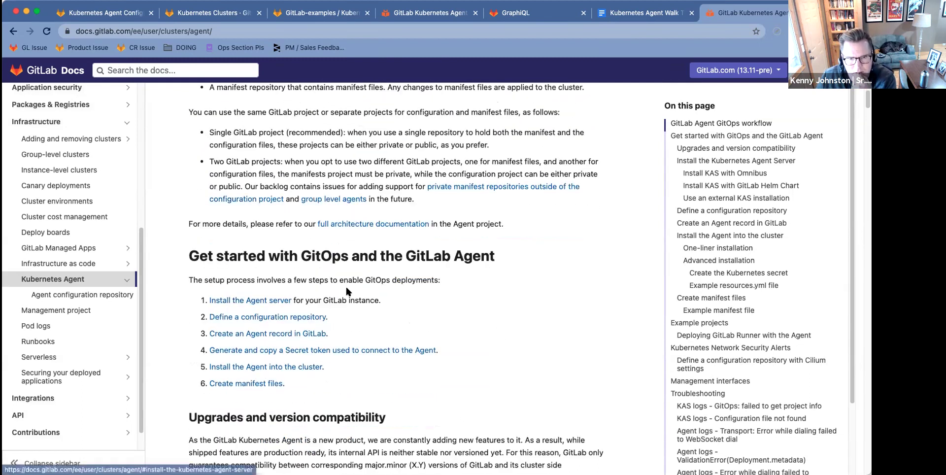
scroll(433, 288, down, 3)
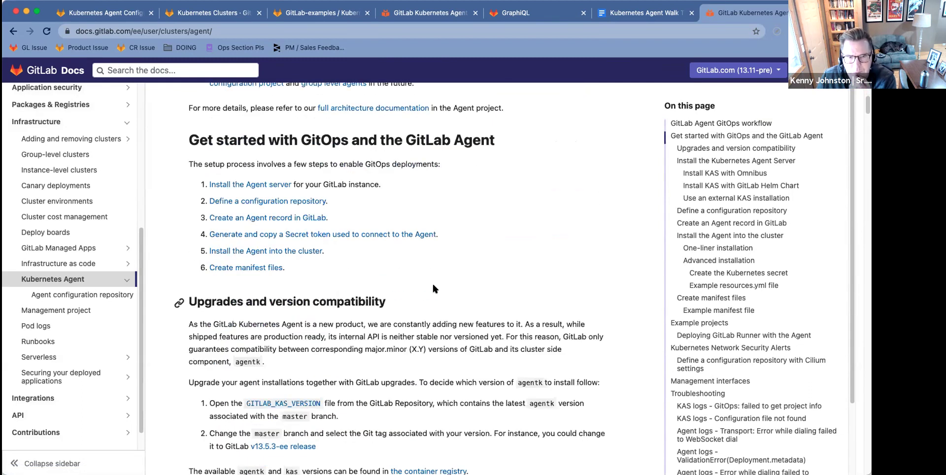
scroll(433, 288, down, 5)
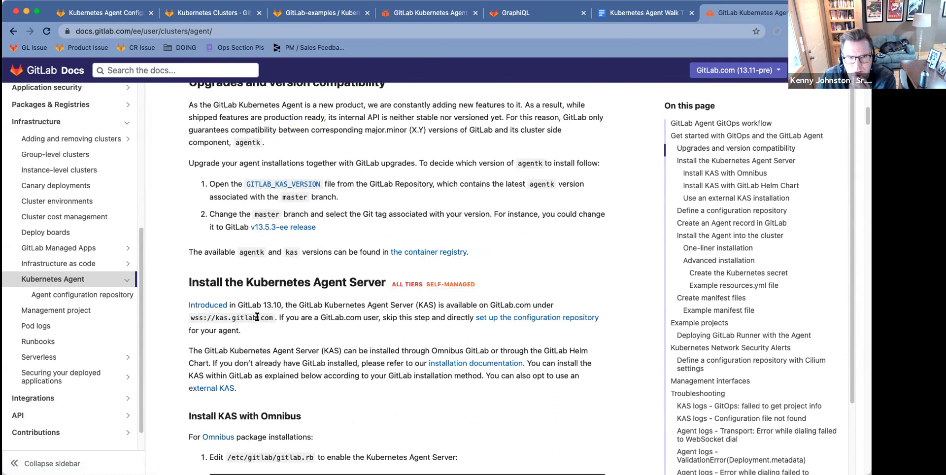
scroll(448, 323, down, 8)
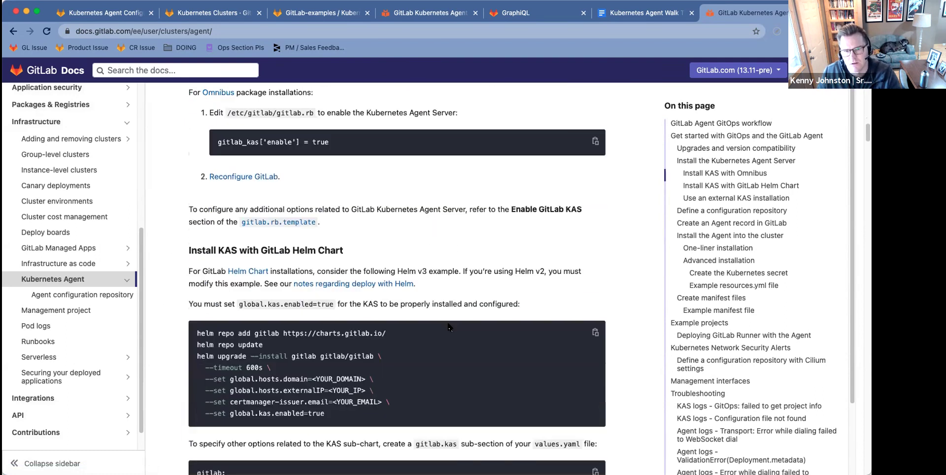
scroll(449, 326, down, 8)
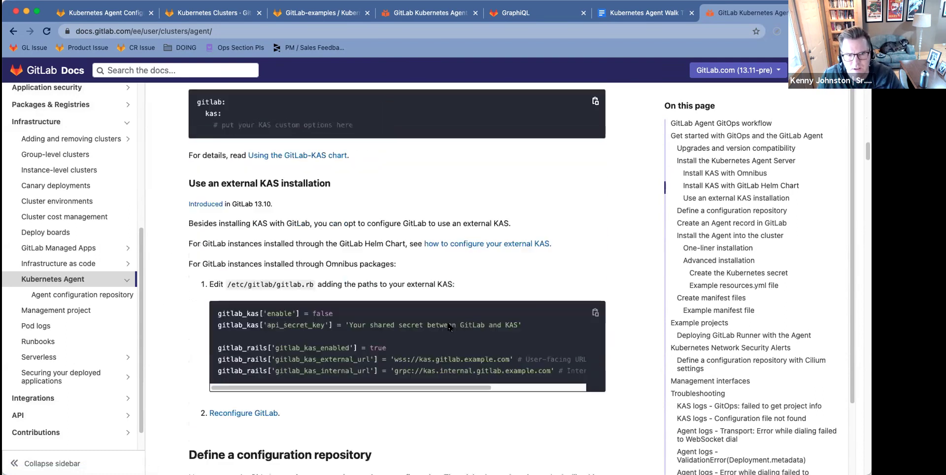
scroll(448, 324, down, 5)
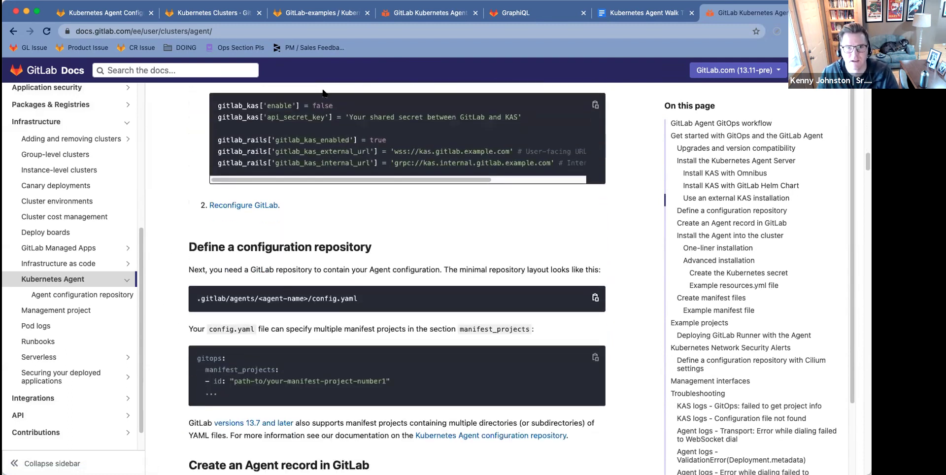
View the Kubernetes Agent Test project and close the duplicate GitLab Kubernetes Agent documentation page
click(314, 13)
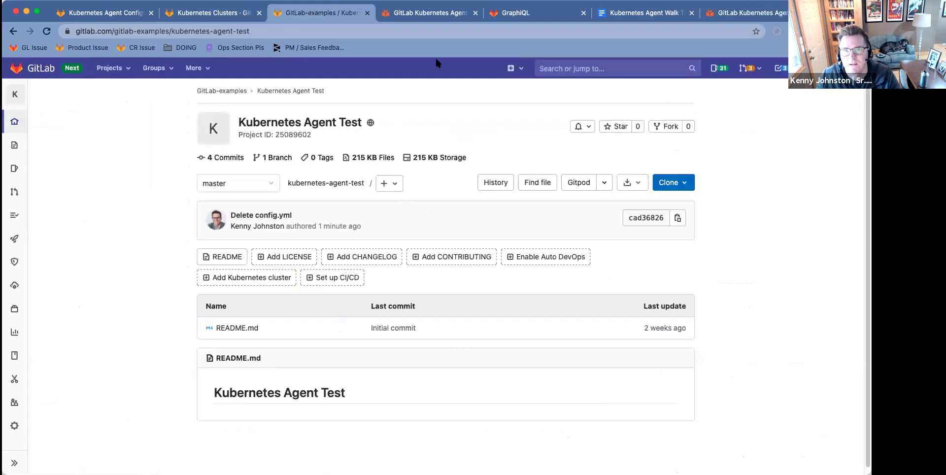
click(426, 14)
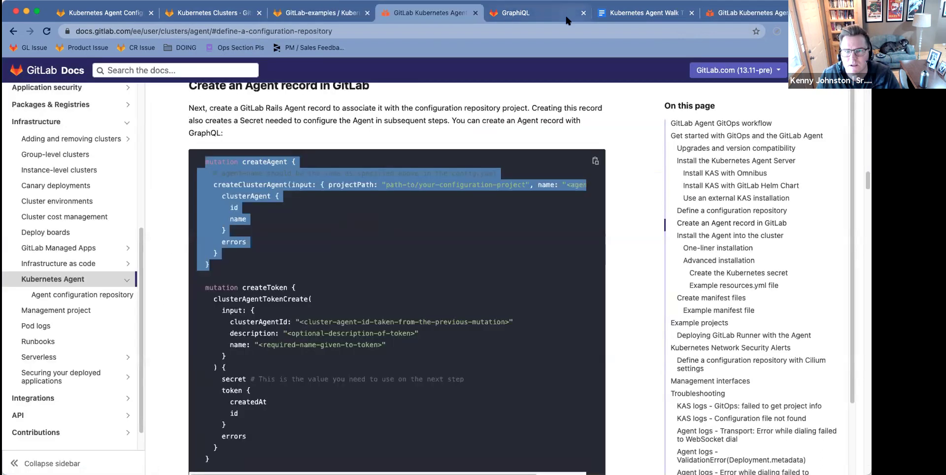
key(ctrl+w)
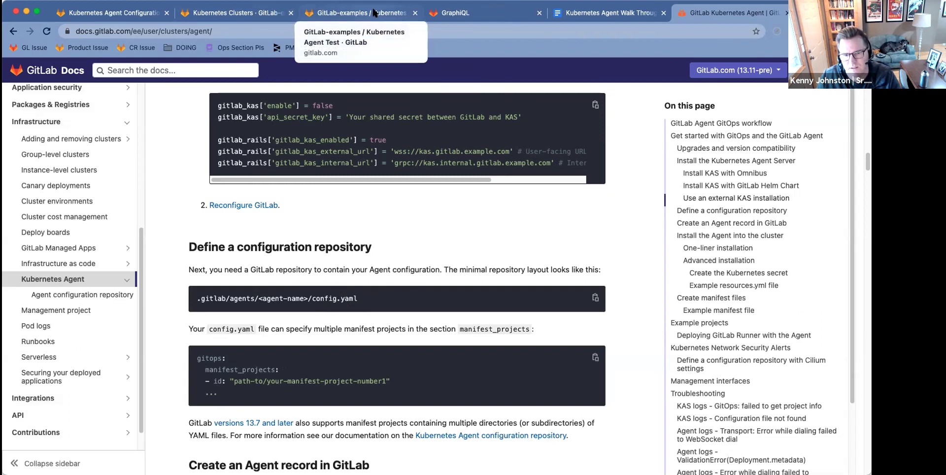
Start a new file in the Kubernetes Agent Test repository with the path .gitlab/agents/first-agent/config.yml
click(374, 12)
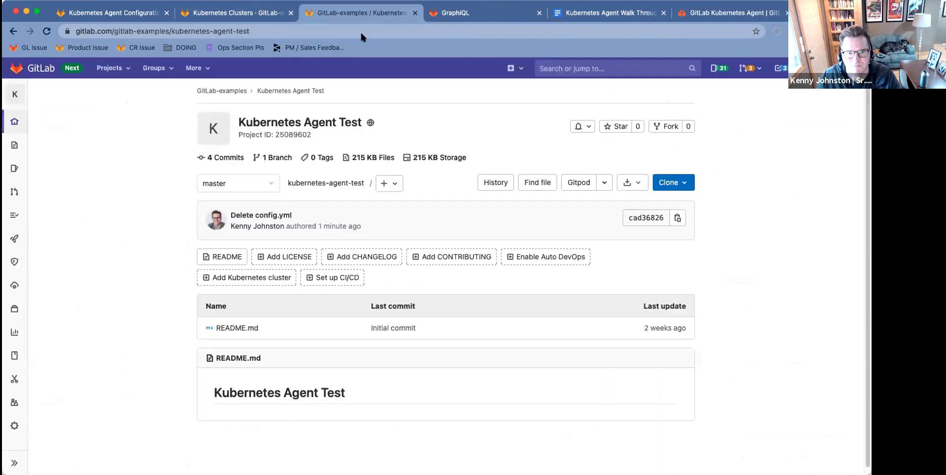
click(389, 184)
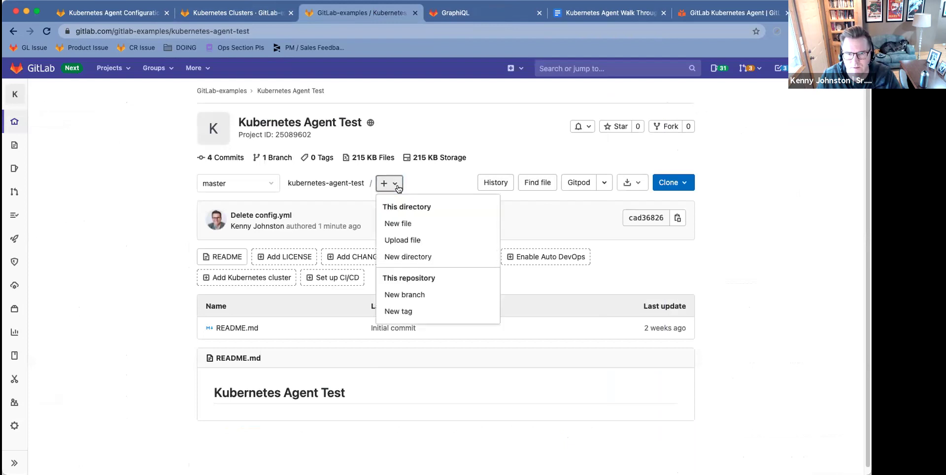
click(406, 223)
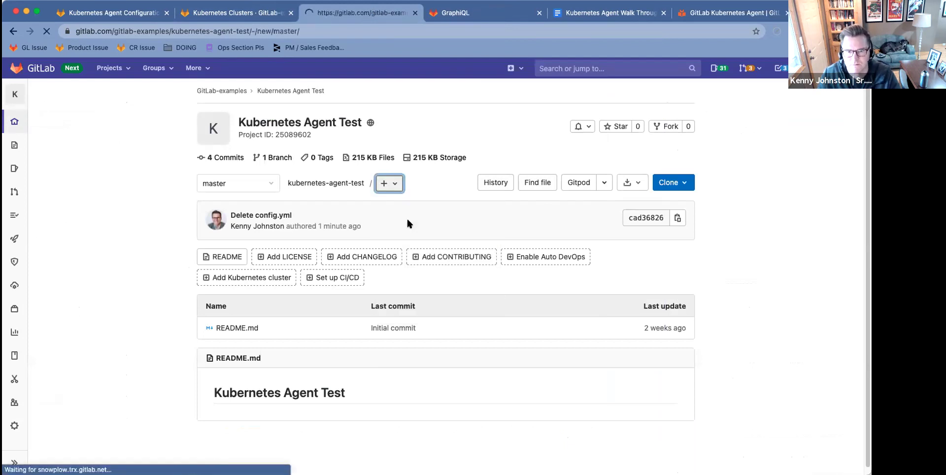
click(243, 148)
text(.gitlab/agents/first-)
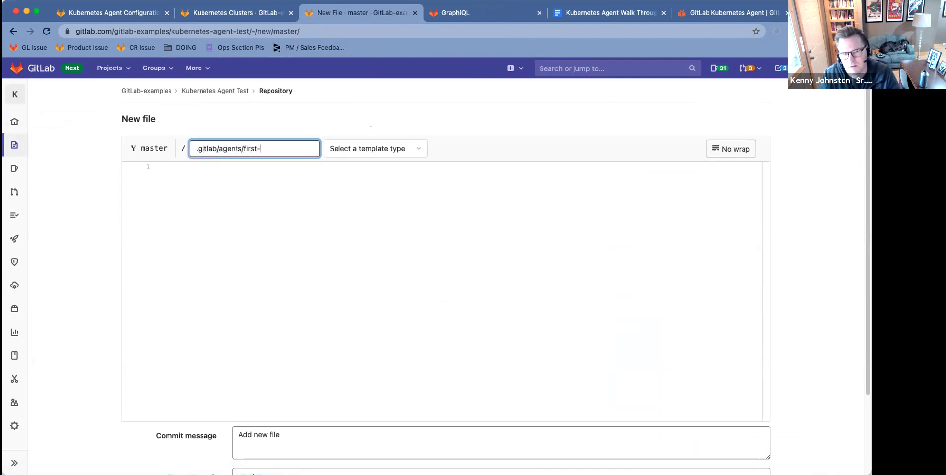
text(agent/config)
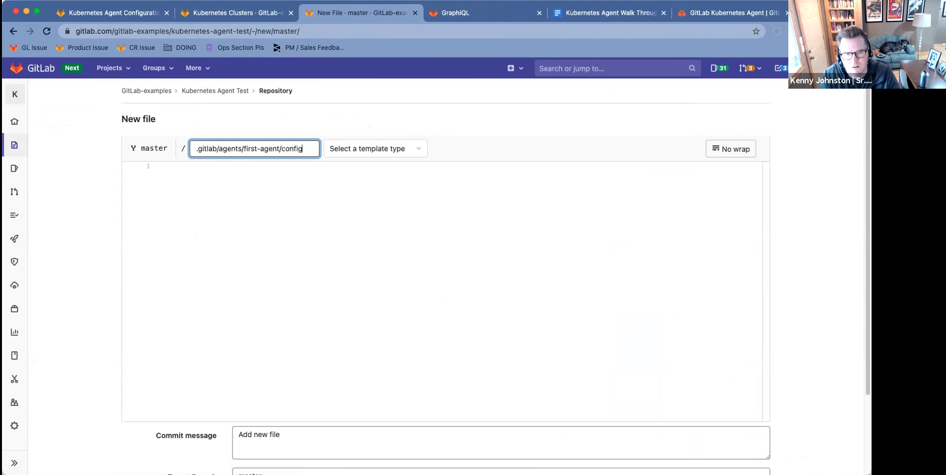
text(.yml)
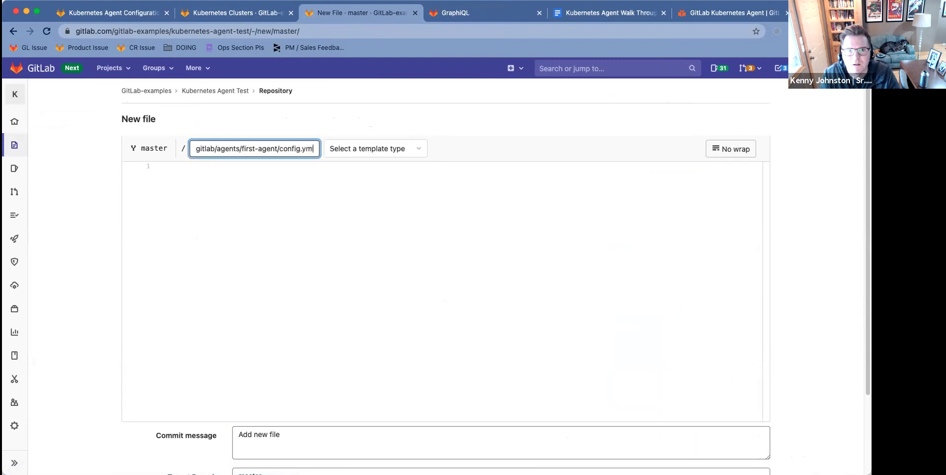
Copy the gitops manifest_projects example, without its trailing ellipsis, from the documentation into the new file
click(734, 14)
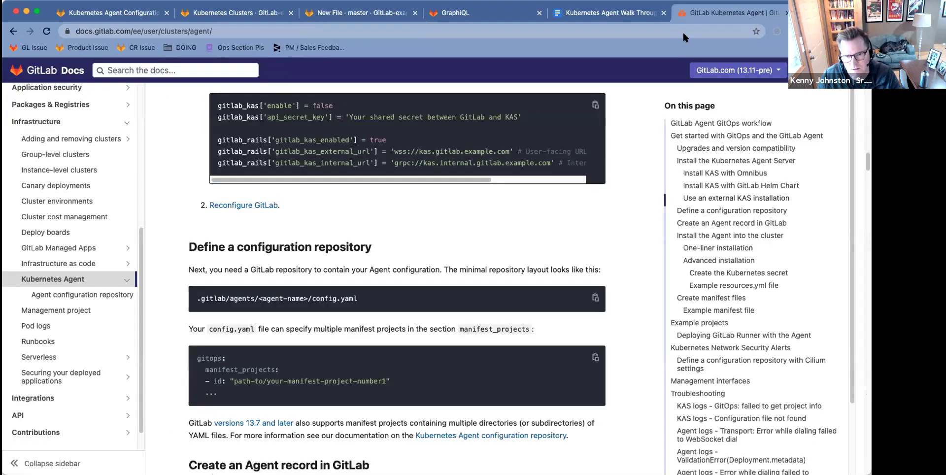
drag(391, 381, 187, 355)
key(super+c)
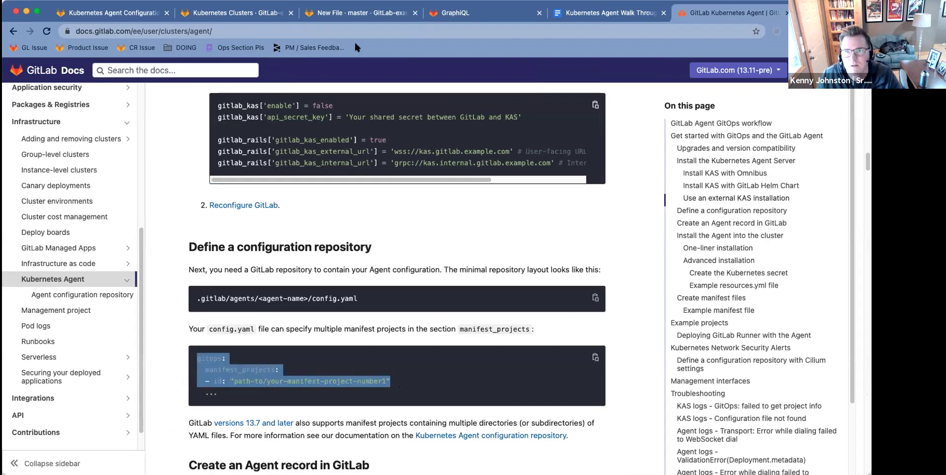
click(347, 13)
click(227, 171)
key(super+v)
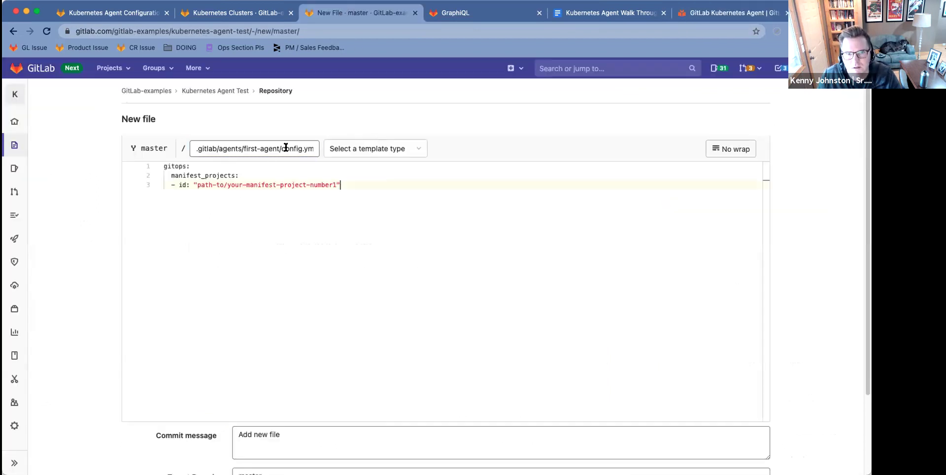
Change the new file's extension to .yaml and check which template types are offered
click(311, 147)
click(403, 148)
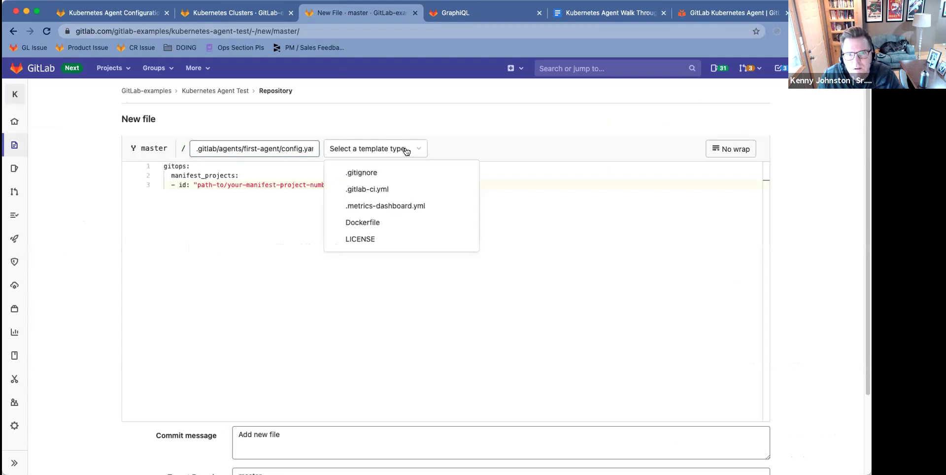
click(465, 126)
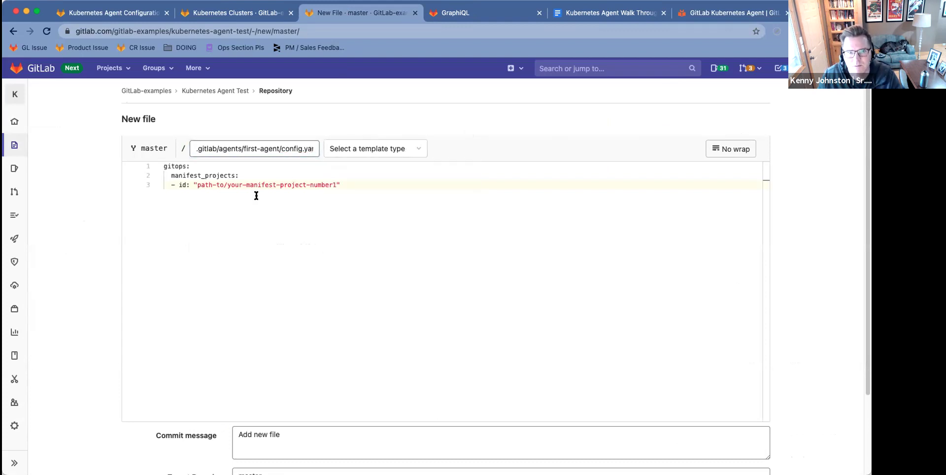
Add the note "Consider agent template" under Notes in the Kubernetes Agent Walk Through document in Google Docs
click(572, 15)
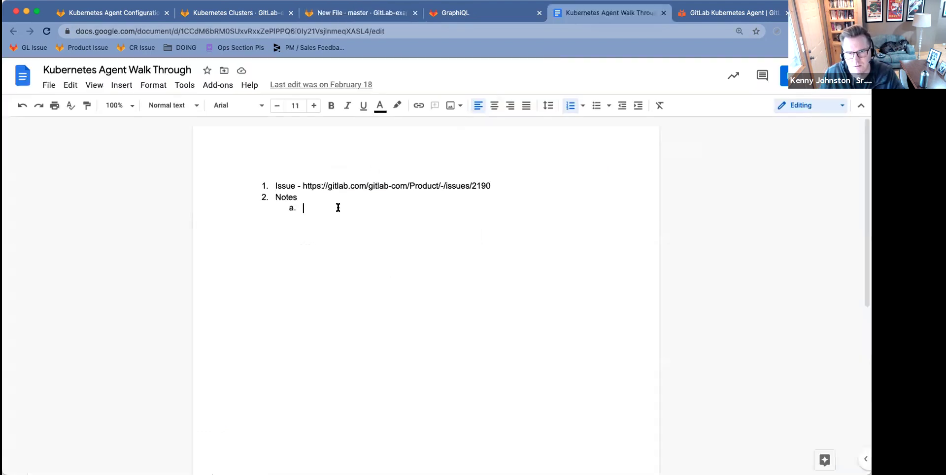
text(Consider agent template)
key(Return)
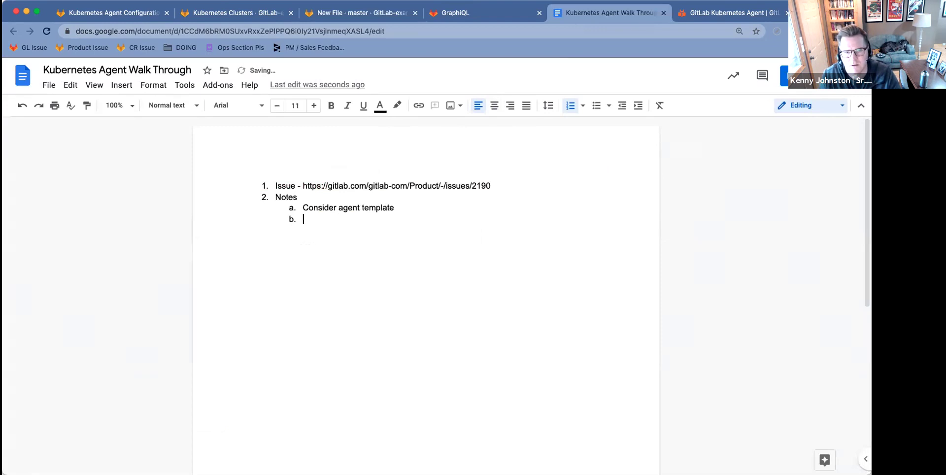
Back in the new GitLab file, replace the placeholder manifest project id with gitlab-examples/kubernetes-agent-test
click(704, 14)
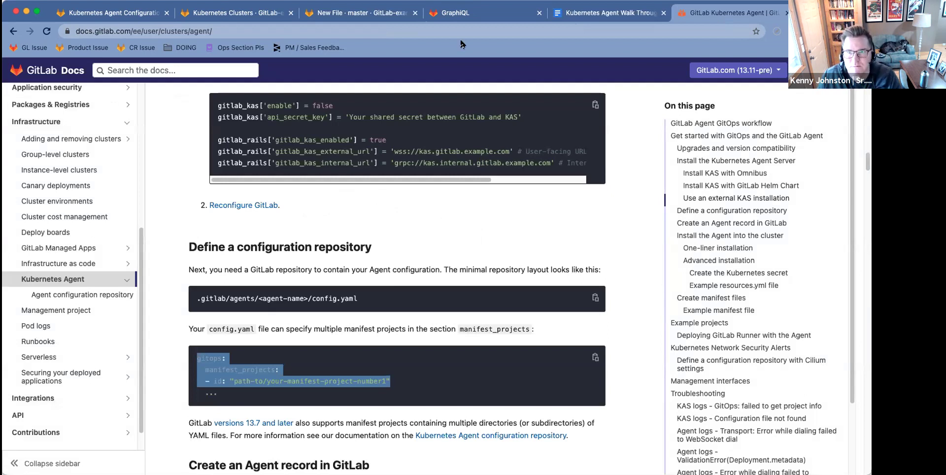
click(333, 15)
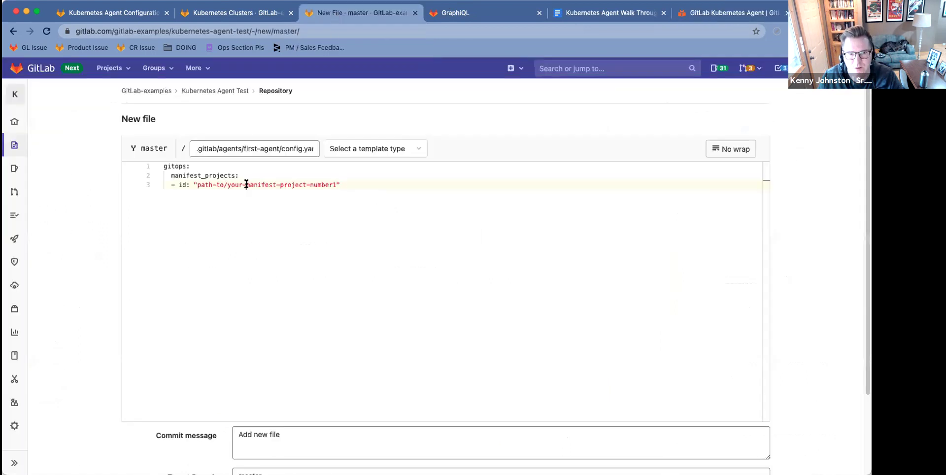
click(335, 184)
drag(336, 184, 197, 184)
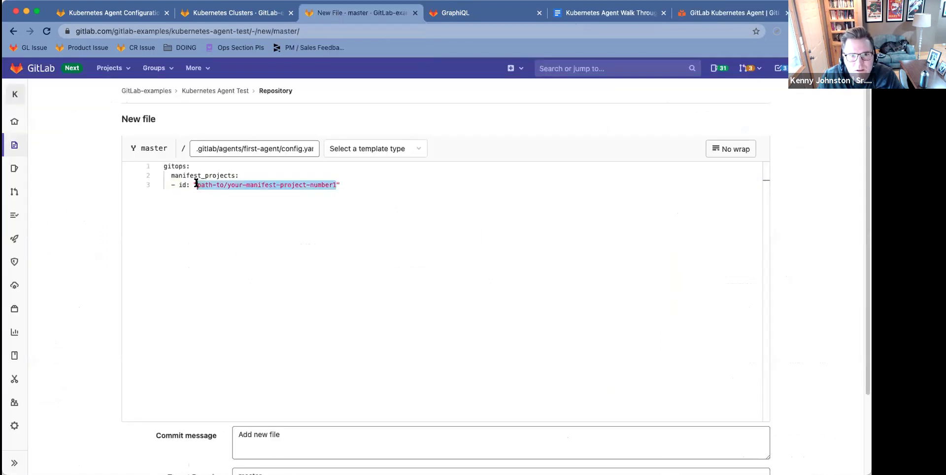
text(gitlab-ex)
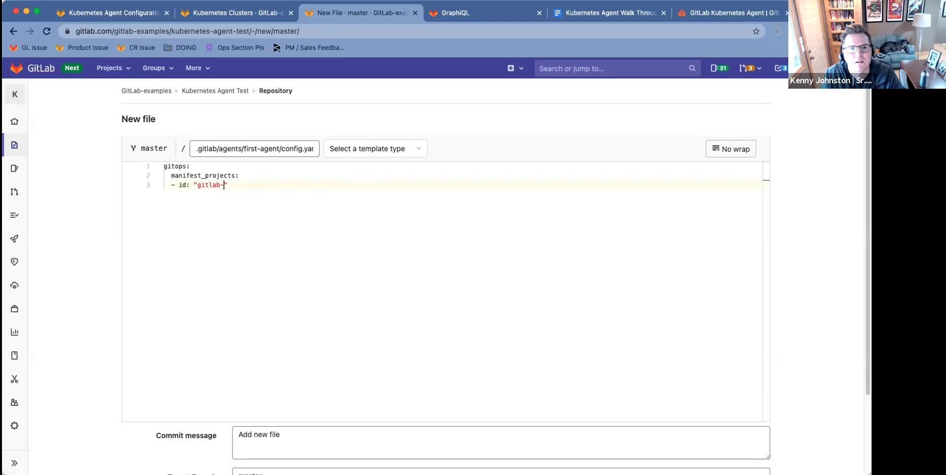
text(amples)
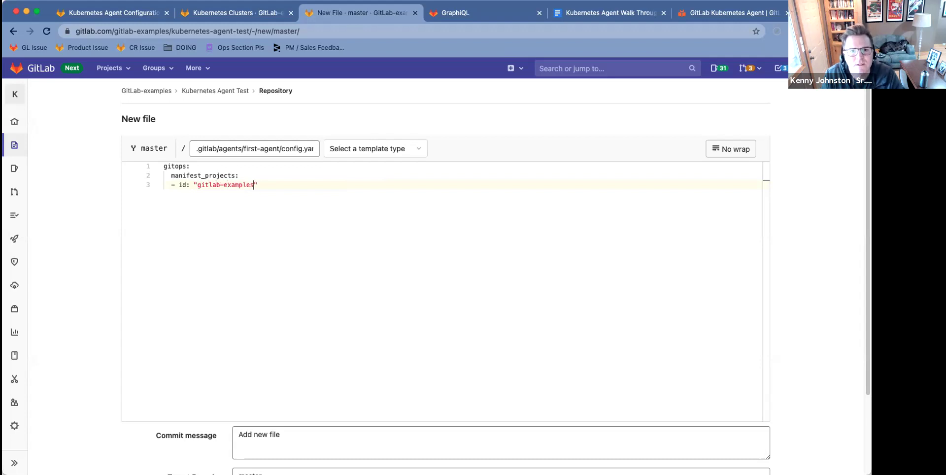
text(/kubernetes-agent)
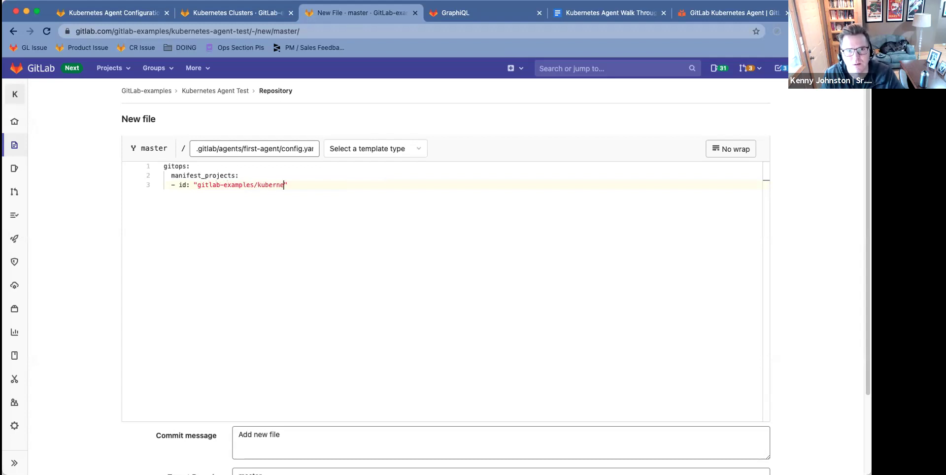
text(-test)
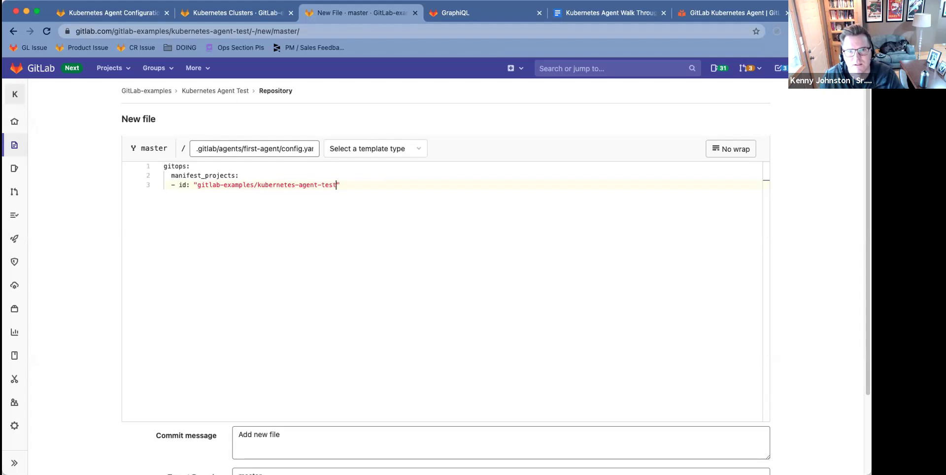
Commit the new config.yaml file with the commit message "Add Agent Config File"
click(360, 184)
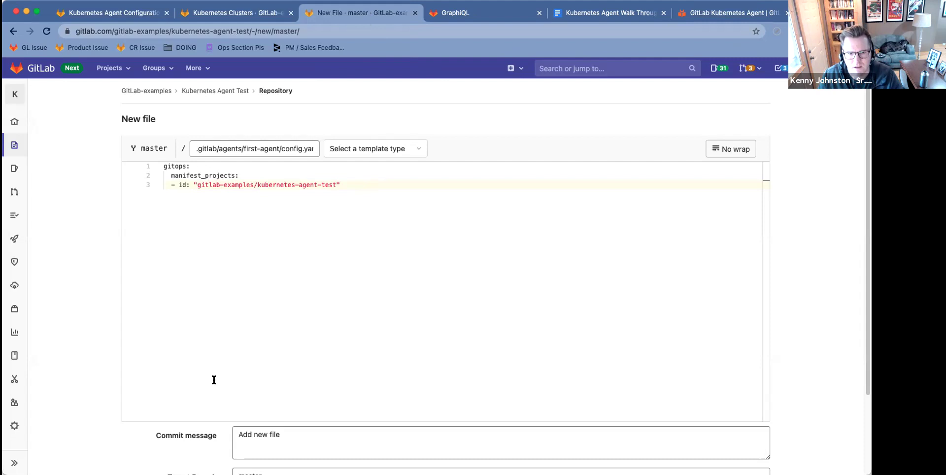
triple_click(269, 435)
text(Add )
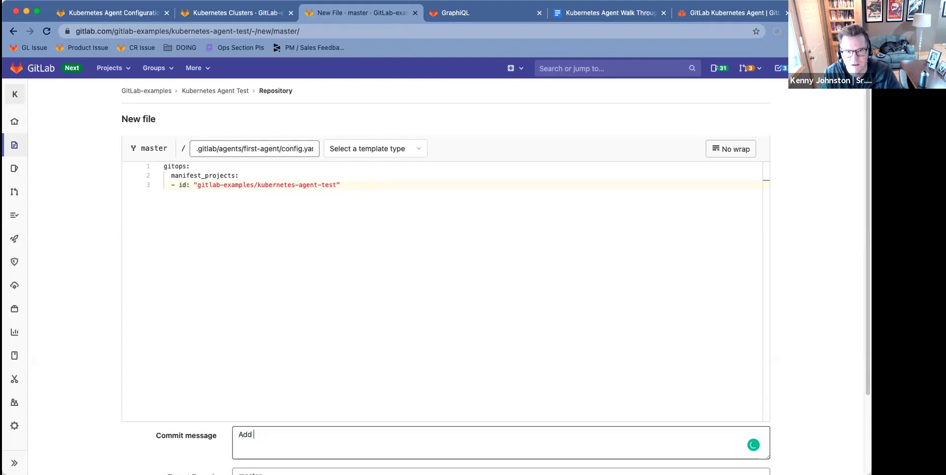
text(Agent Config File)
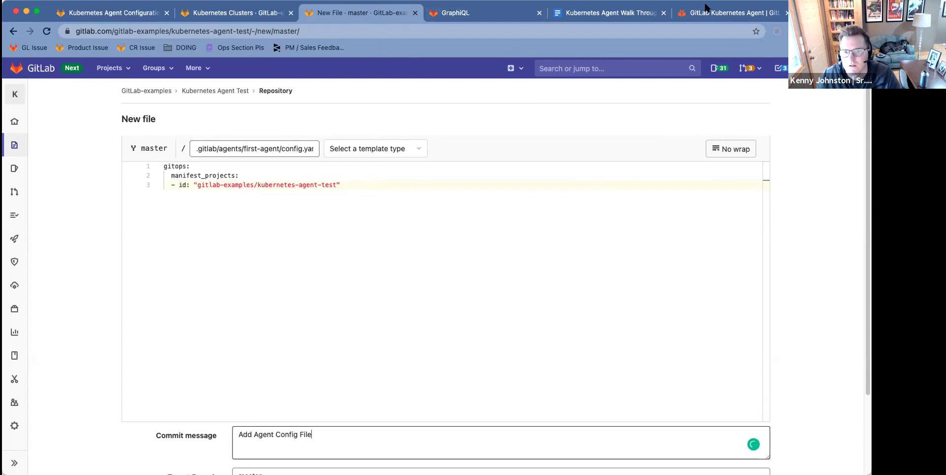
scroll(815, 334, down, 2)
click(164, 415)
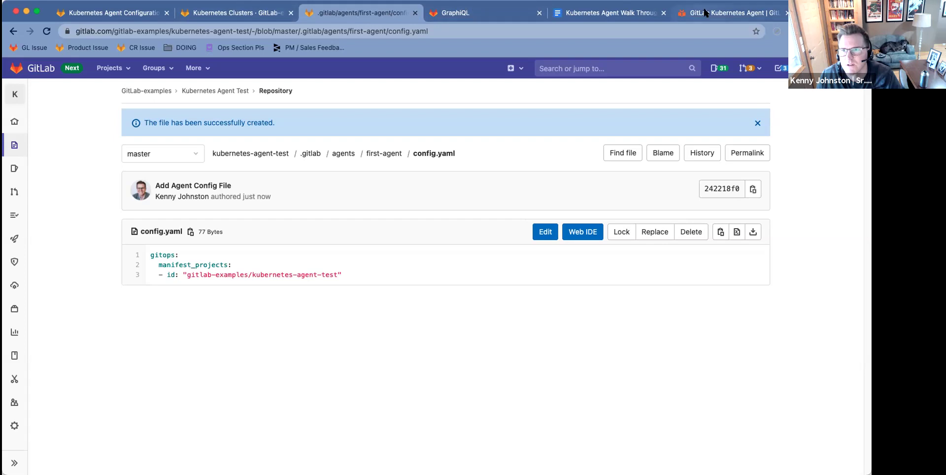
Open the GraphQL Explorer linked in the documentation's agent record section and clear the existing createToken query from its editor
click(722, 12)
scroll(643, 152, down, 5)
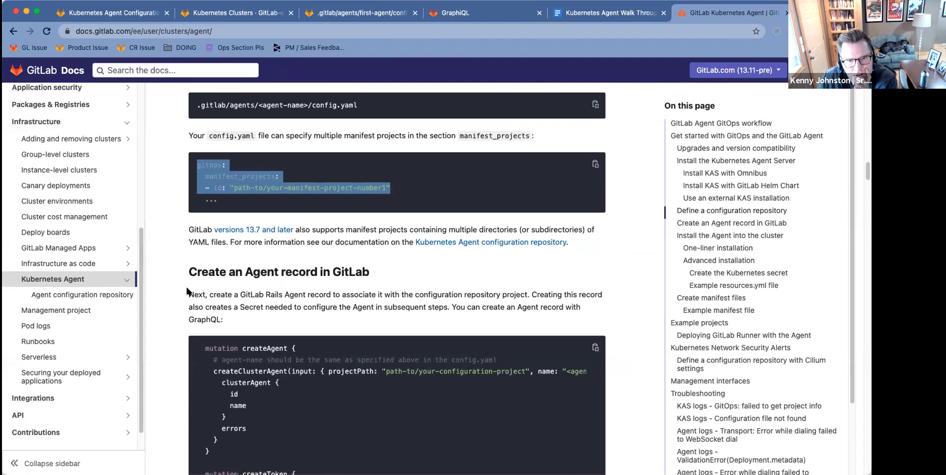
scroll(187, 292, down, 3)
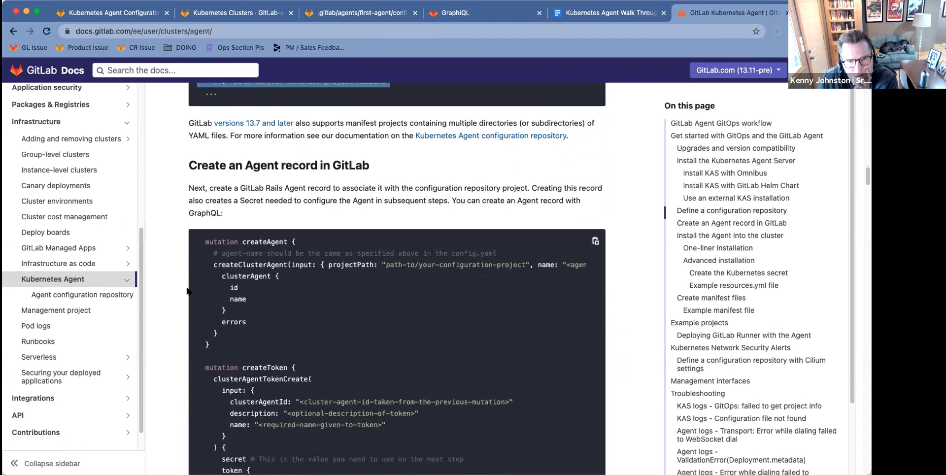
scroll(187, 291, down, 7)
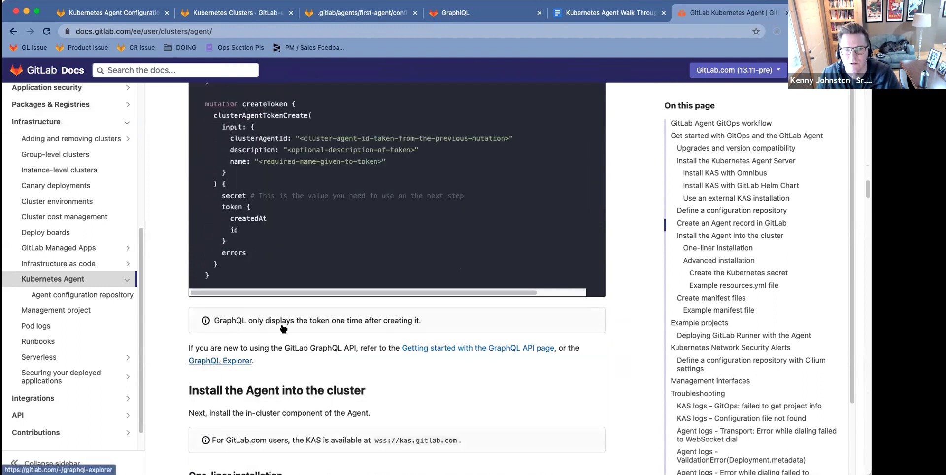
super+click(222, 361)
click(475, 13)
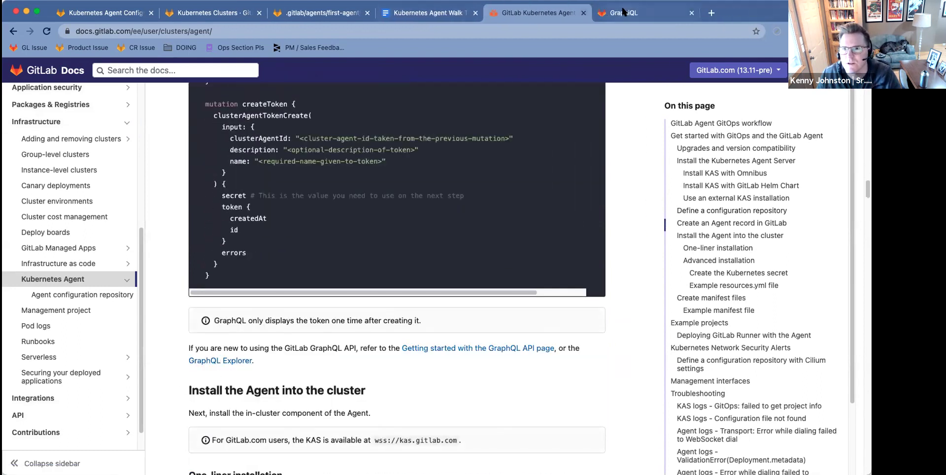
click(628, 14)
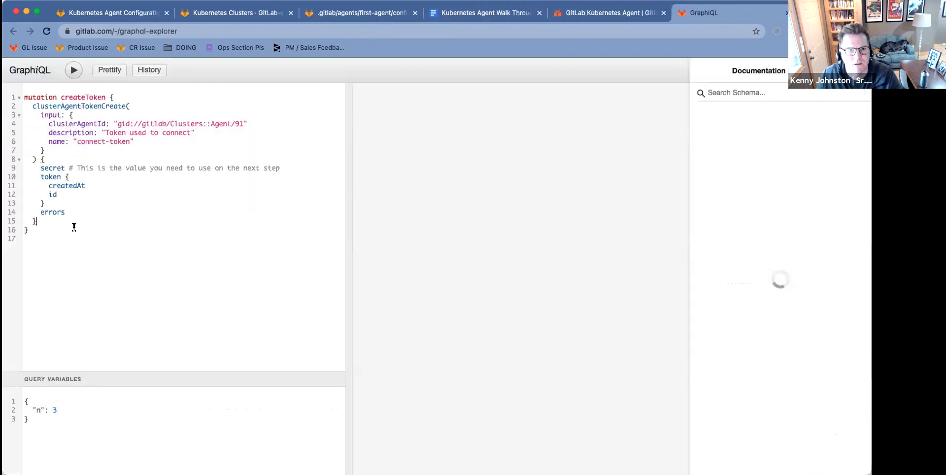
drag(42, 232, 14, 75)
key(BackSpace)
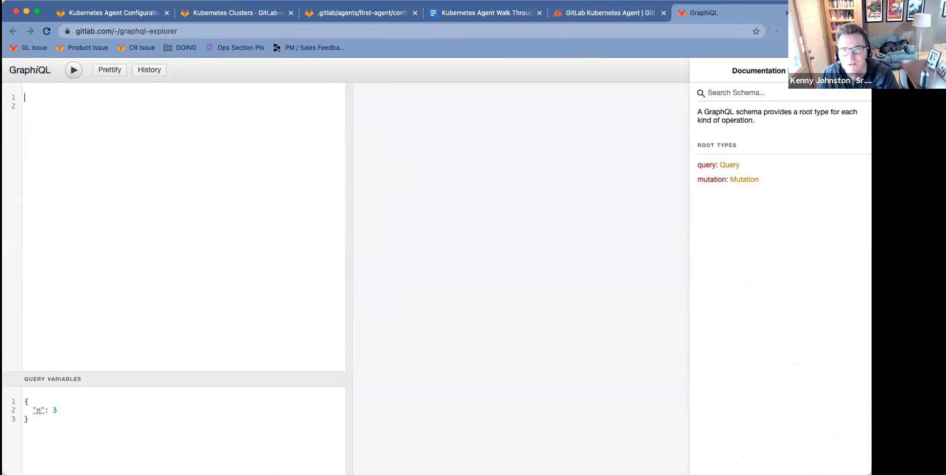
Copy the createAgent mutation from the agent documentation into the empty GraphiQL query editor
click(635, 22)
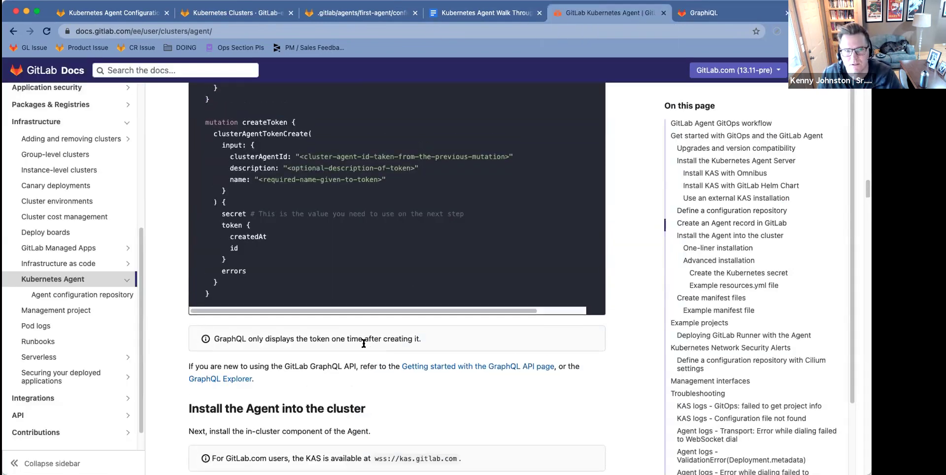
scroll(227, 258, up, 3)
drag(224, 243, 189, 140)
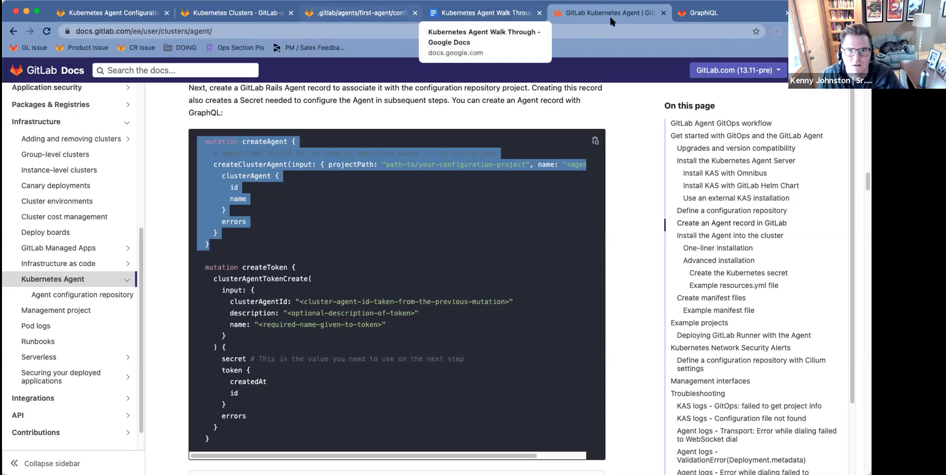
click(703, 13)
key(super+v)
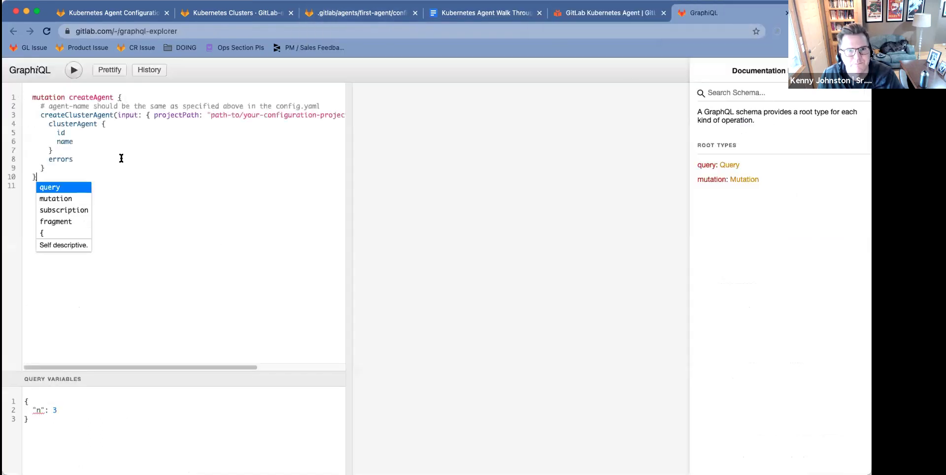
key(Escape)
Replace the placeholder projectPath in the createAgent mutation with gitlab-examples/kubernetes-agent-test
drag(275, 113, 162, 114)
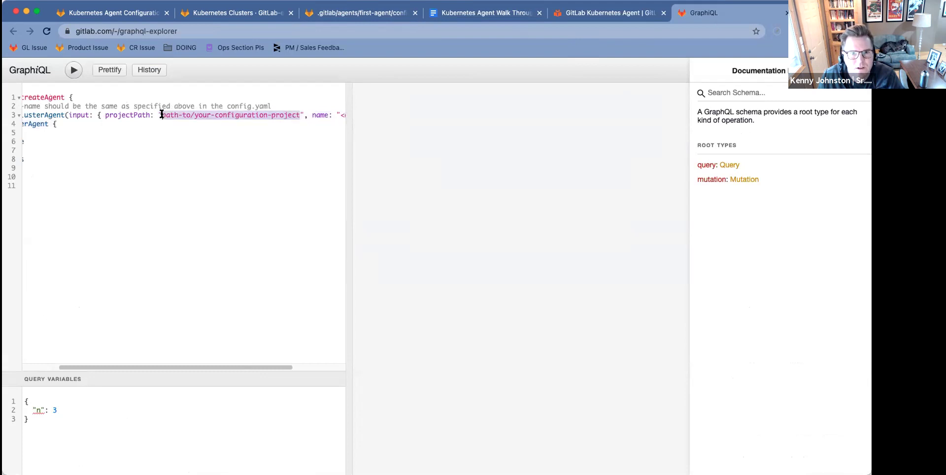
text(gitlab-examples/)
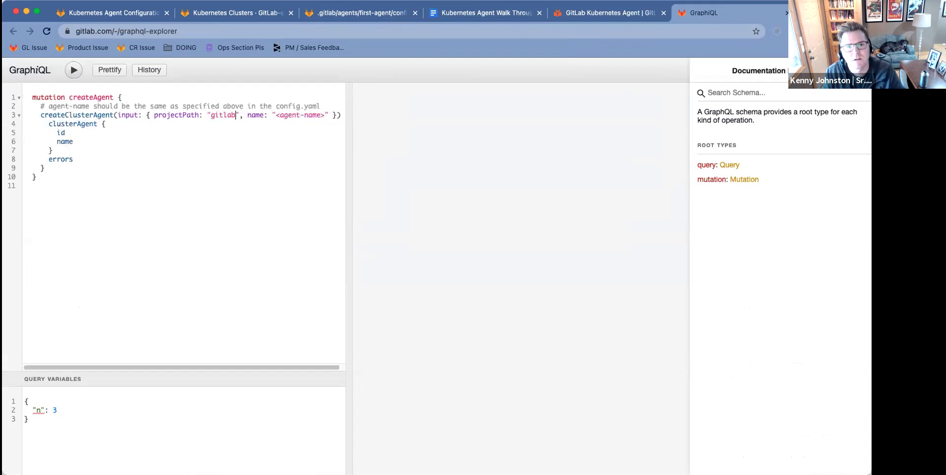
text(kubernetes-age)
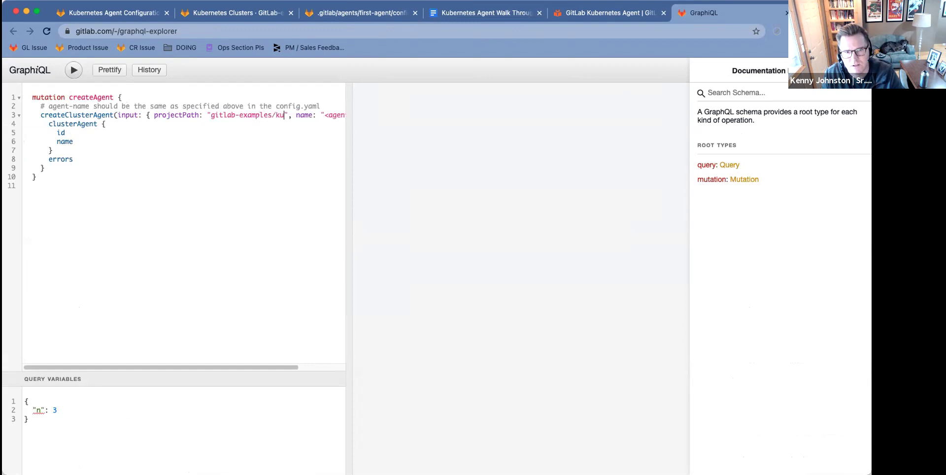
text(nt-teste)
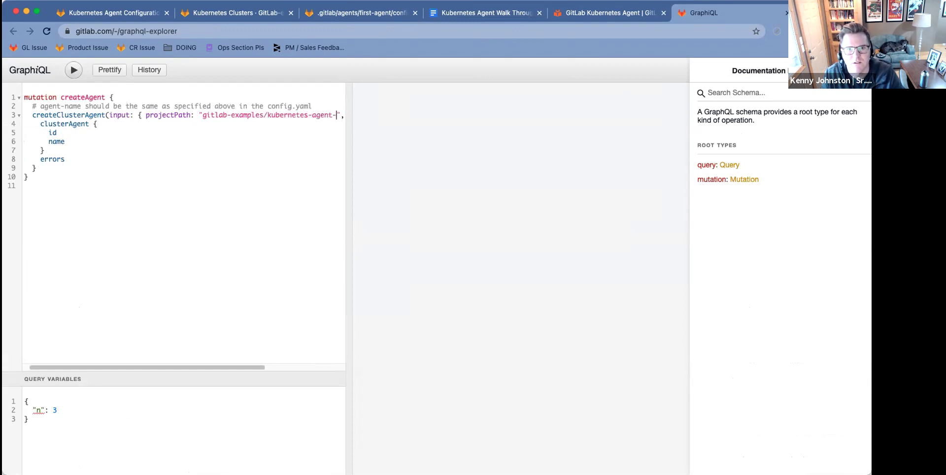
Replace the <agent-name> placeholder with first-agent and run the createAgent mutation
key(Right)
key(Right)
key(Right)
key(Right)
key(Right)
key(Right)
key(Right)
key(Right)
key(Right)
key(Right)
key(Right)
key(Right)
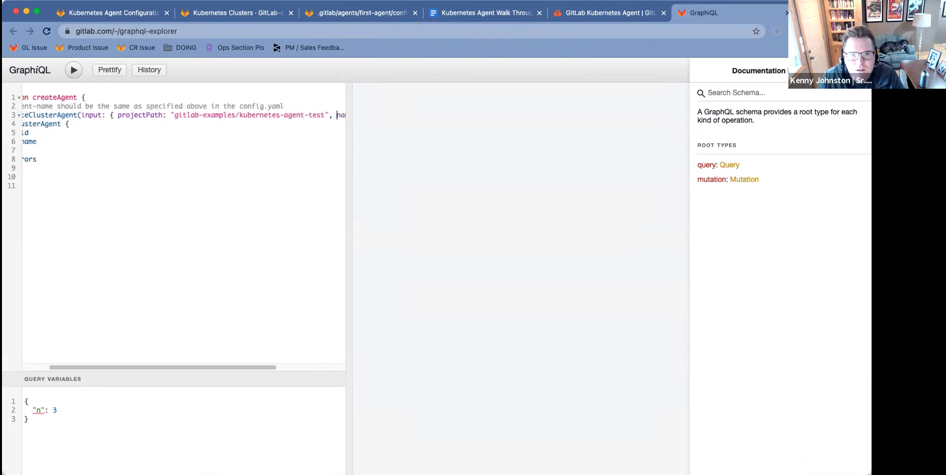
key(Right)
key(Right)
key(Right)
key(Right)
key(Right)
key(Right)
key(Right)
key(Right)
key(Right)
key(Right)
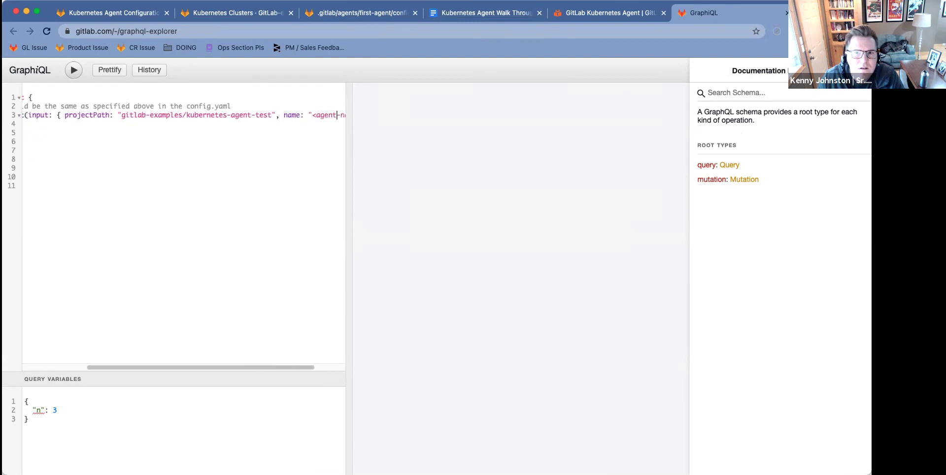
key(BackSpace)
key(BackSpace)
key(BackSpace)
key(BackSpace)
key(BackSpace)
key(BackSpace)
key(BackSpace)
key(BackSpace)
key(BackSpace)
key(BackSpace)
key(BackSpace)
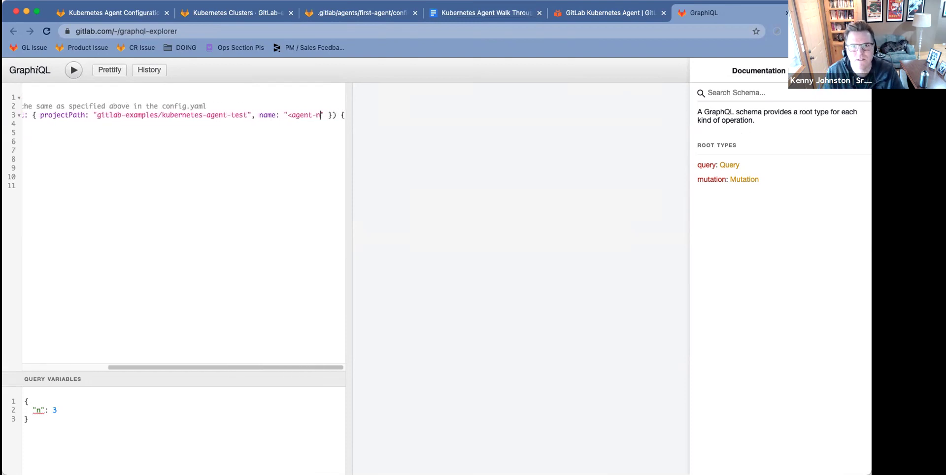
key(BackSpace)
text(first-agent)
drag(127, 365, 15, 360)
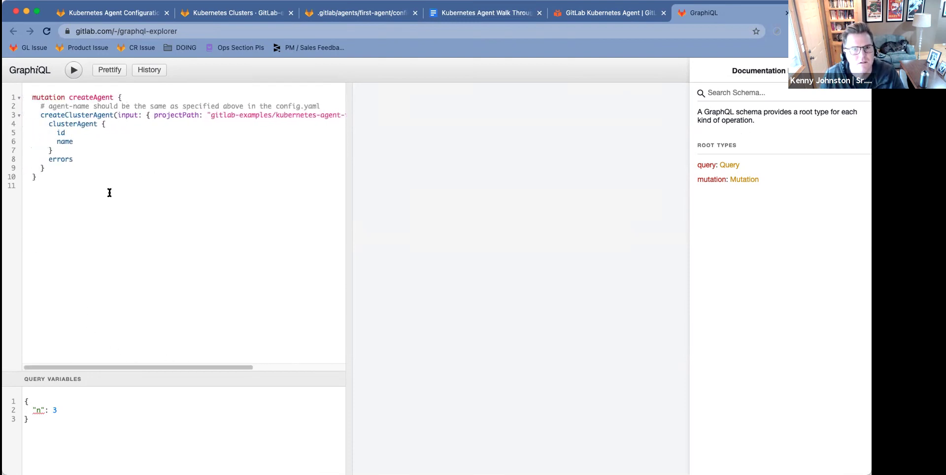
click(74, 70)
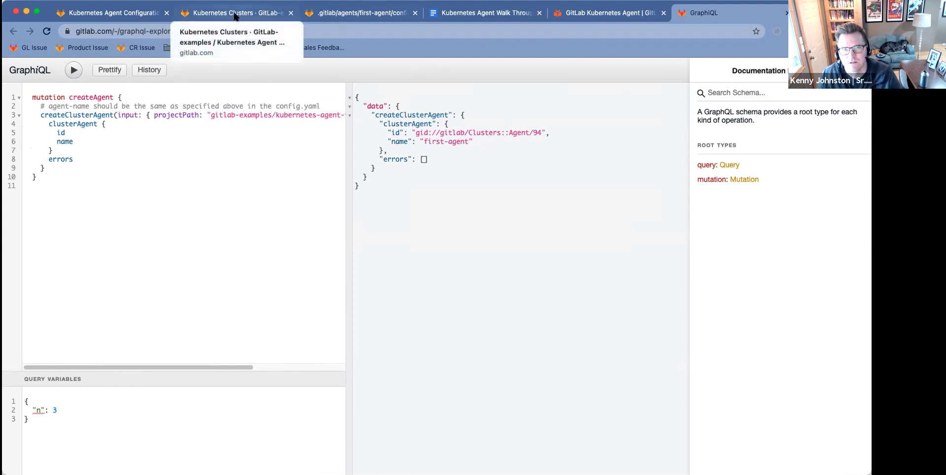
Copy the createToken mutation from the agent documentation and insert it above the createAgent mutation in GraphiQL
click(605, 15)
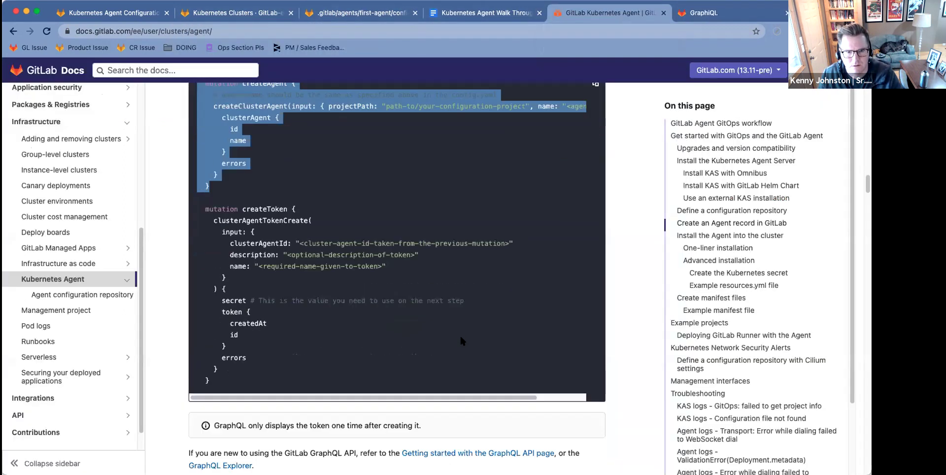
scroll(460, 335, down, 3)
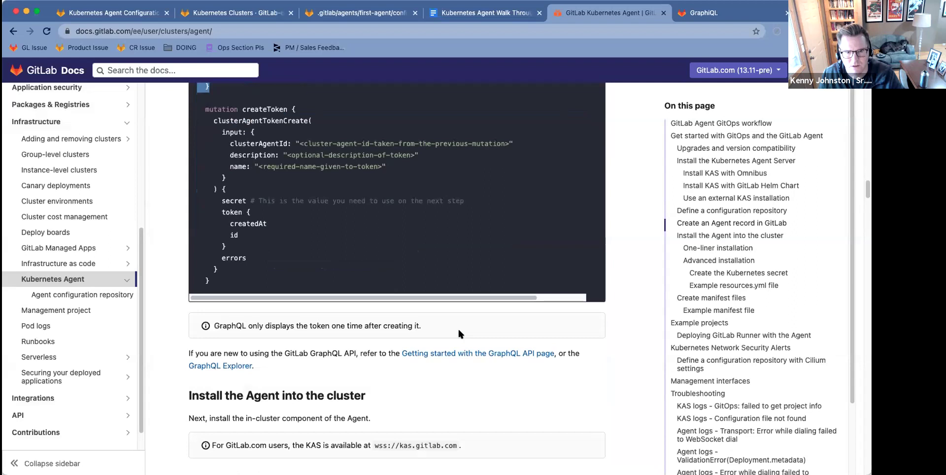
scroll(458, 333, up, 5)
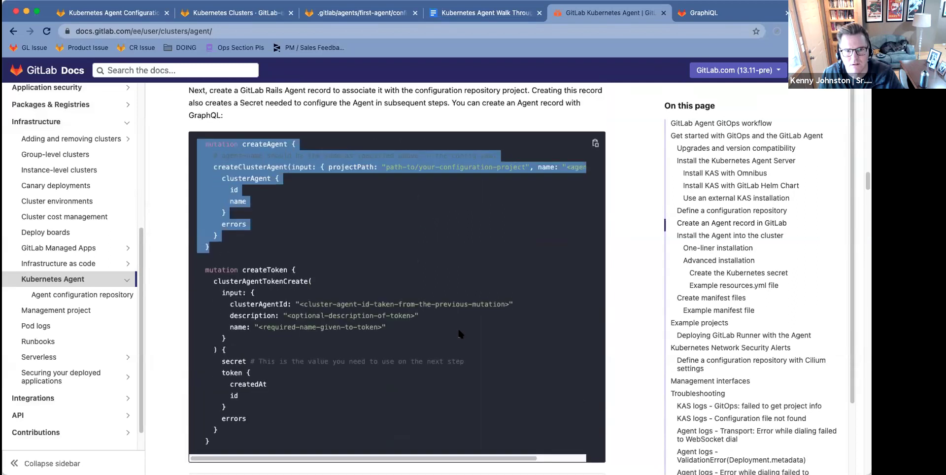
scroll(237, 432, down, 1)
drag(222, 432, 209, 260)
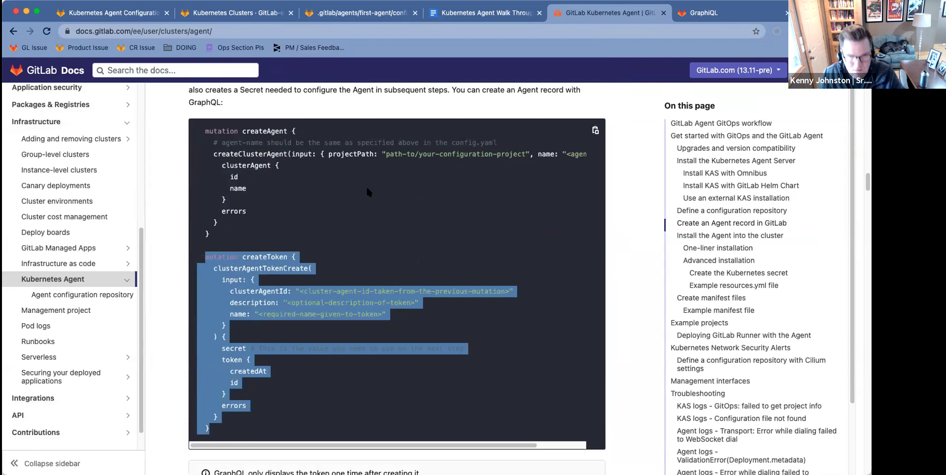
click(341, 15)
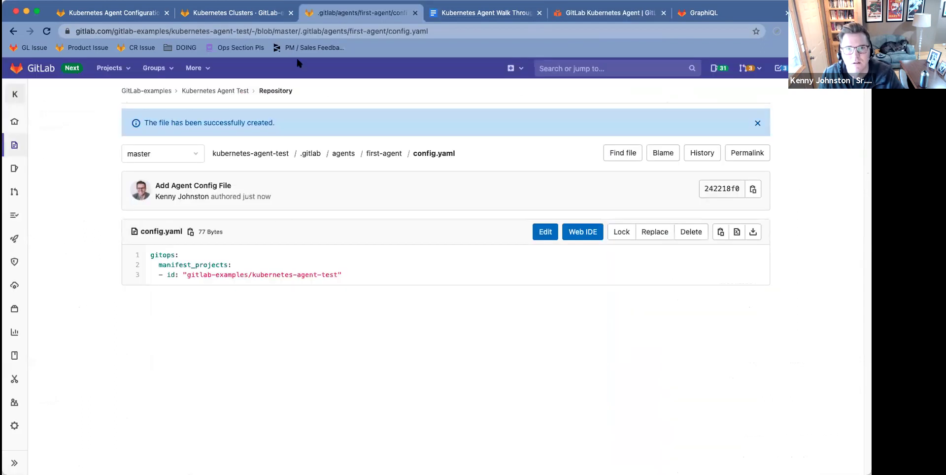
click(703, 13)
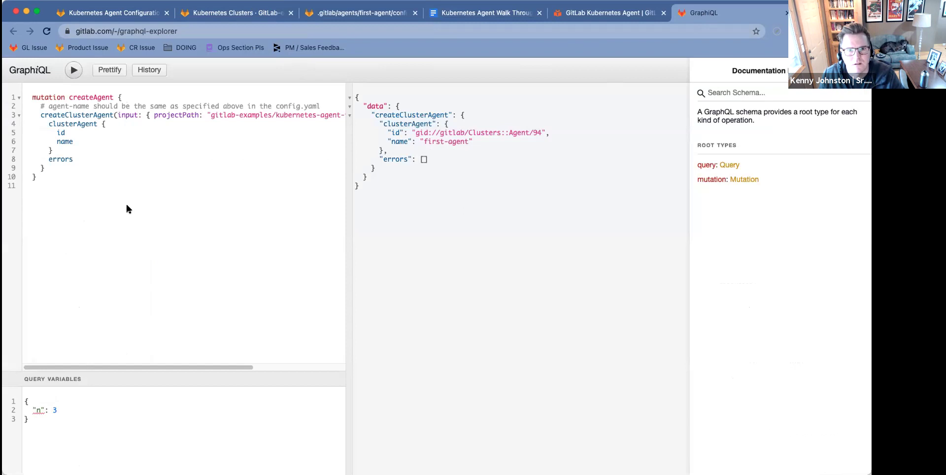
click(32, 96)
key(Return)
key(Return)
key(Return)
key(Up)
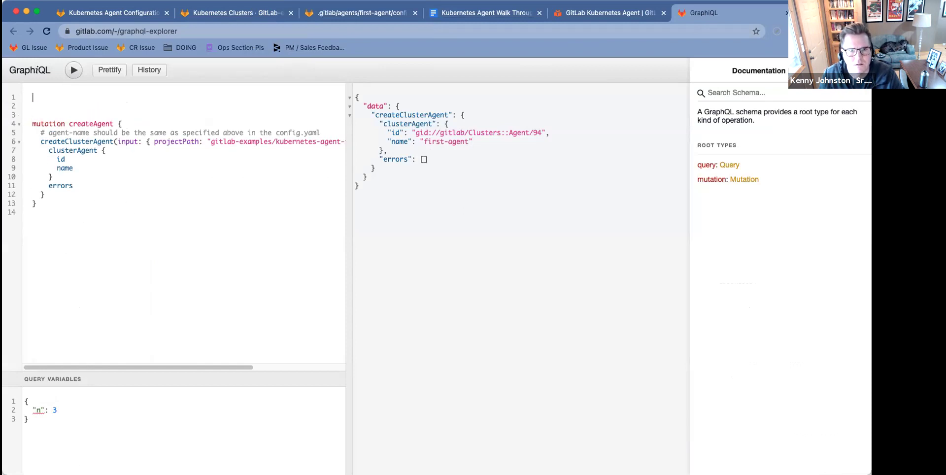
key(super+v)
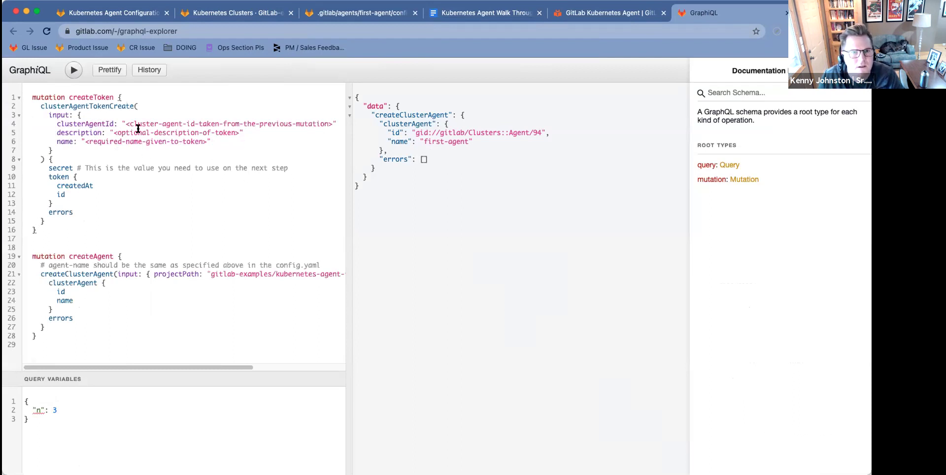
Set the createToken mutation's description to cluster-token and its name to first-agent-token
drag(239, 131, 112, 133)
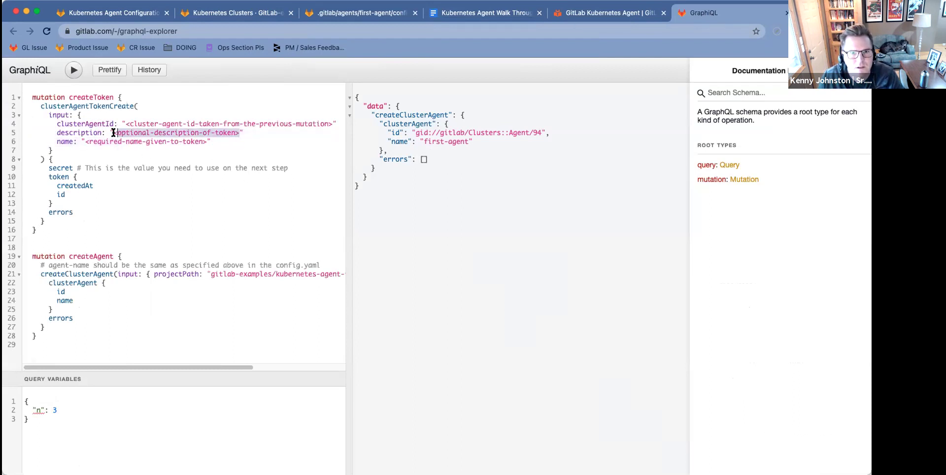
text(cluster-t)
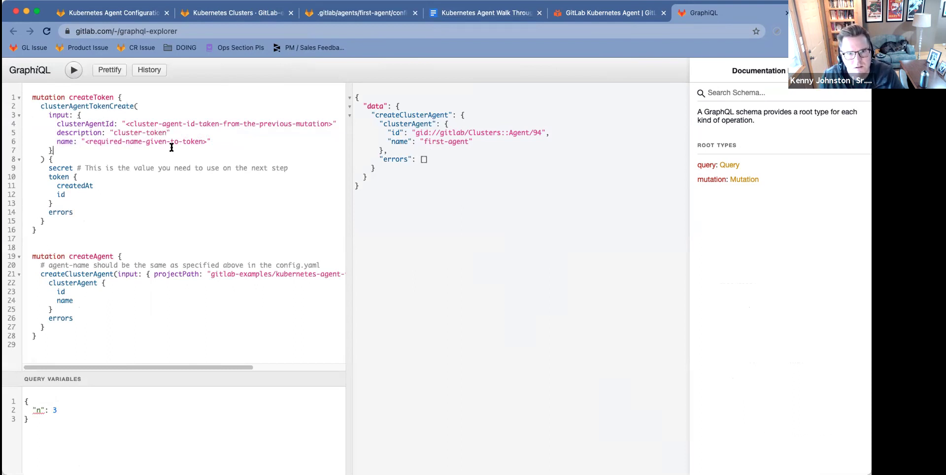
drag(206, 140, 81, 143)
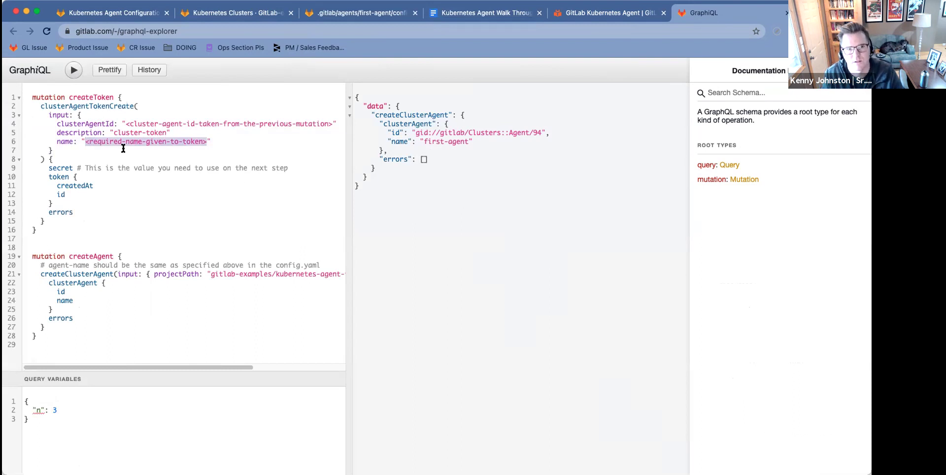
text(first-agent)
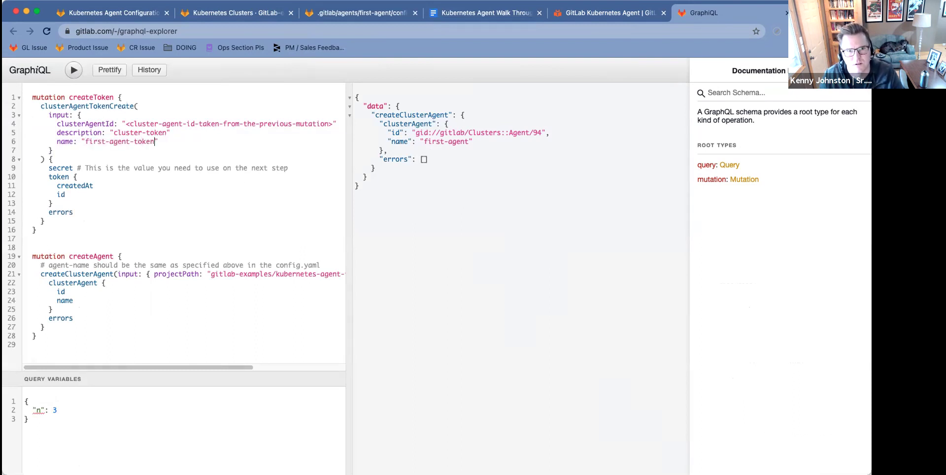
Change the createToken mutation's description to "Token for the first agent"
key(BackSpace)
key(BackSpace)
key(BackSpace)
key(BackSpace)
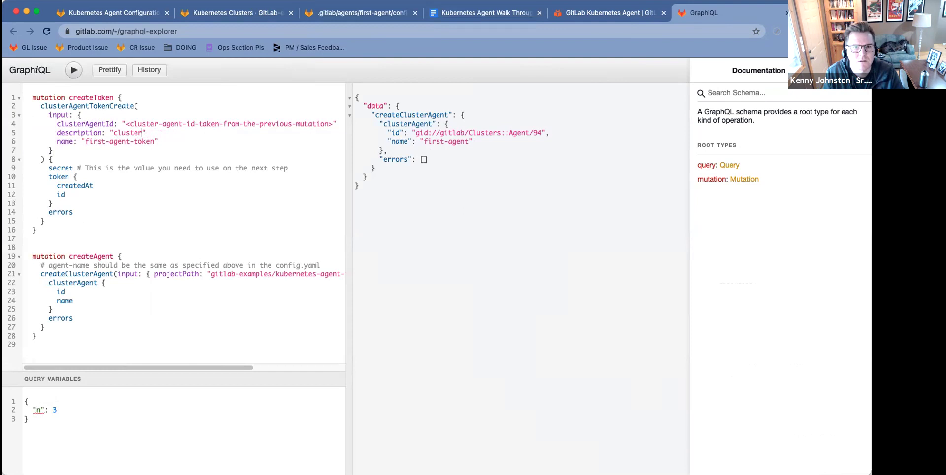
text(Token for the first agent)
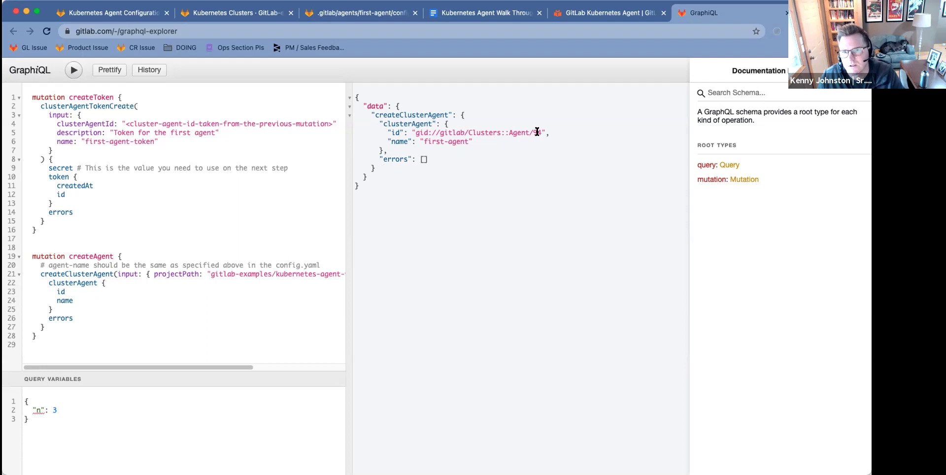
Copy the created agent's id from the response and replace the clusterAgentId placeholder with gid://gitlab/Clusters::Agent/94
drag(540, 130, 421, 134)
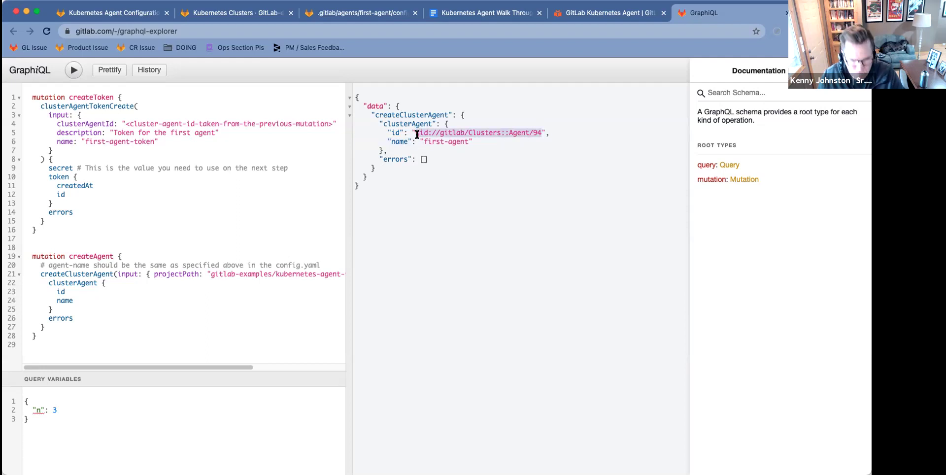
drag(333, 122, 122, 124)
text(gid://gitlab/Clusters::Agent/94)
click(153, 192)
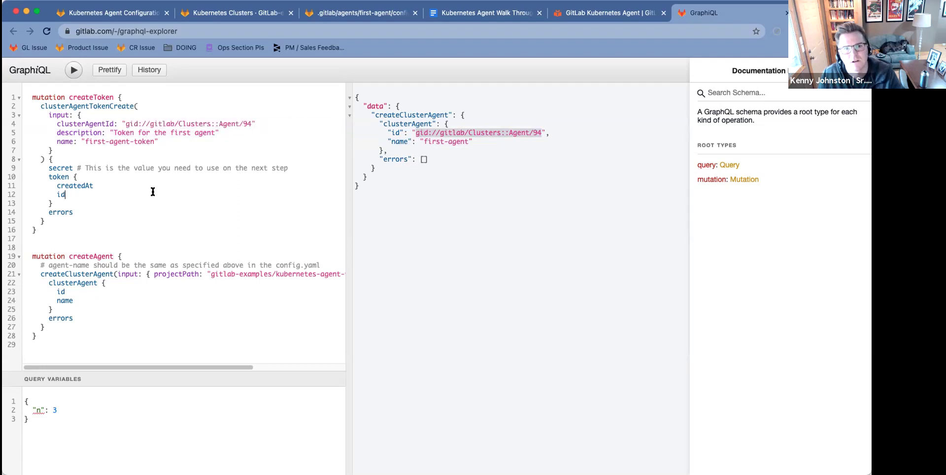
Delete the createAgent mutation from the query and run the createToken mutation
drag(111, 338, 13, 308)
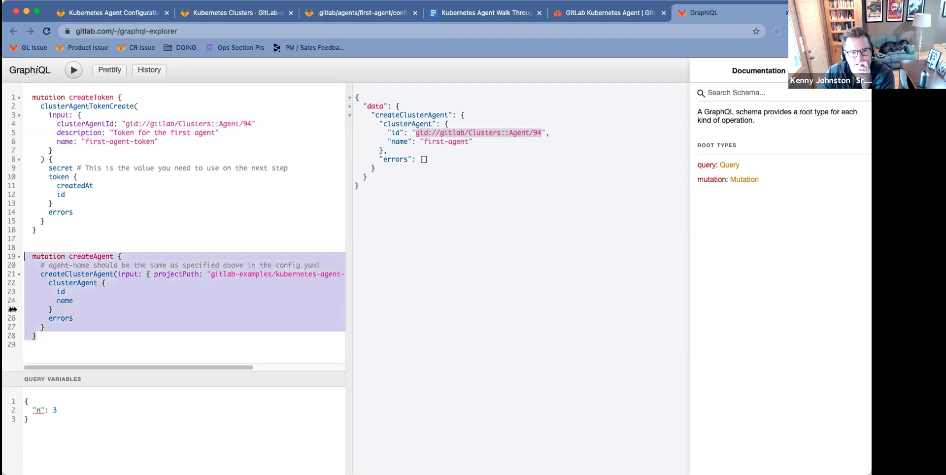
key(BackSpace)
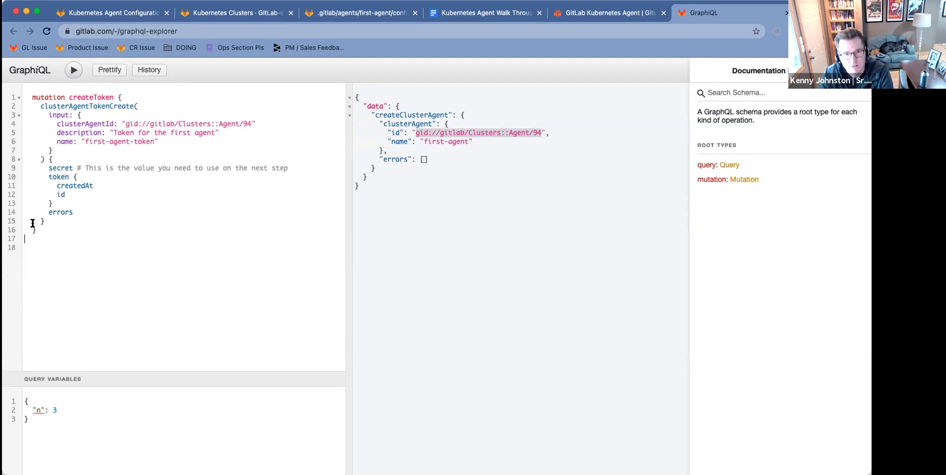
click(71, 70)
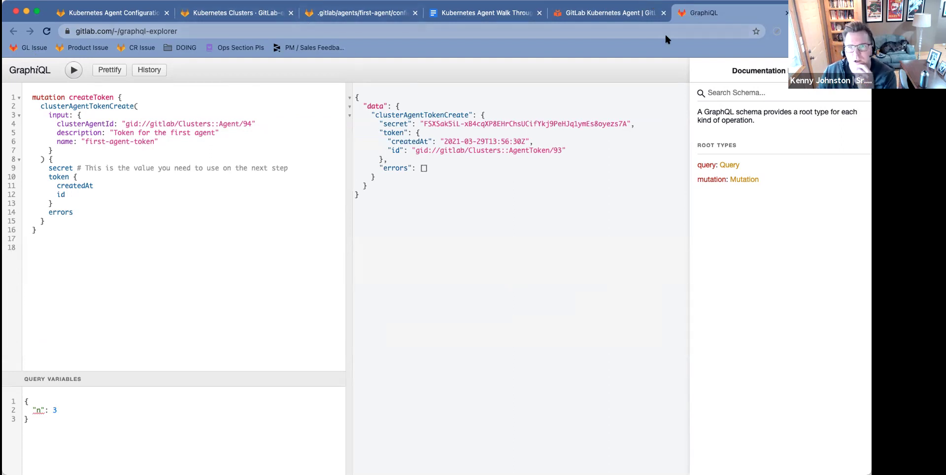
Review the "Install the Agent into the cluster" section and its one-liner installation command in the agent documentation
click(611, 13)
scroll(370, 279, down, 5)
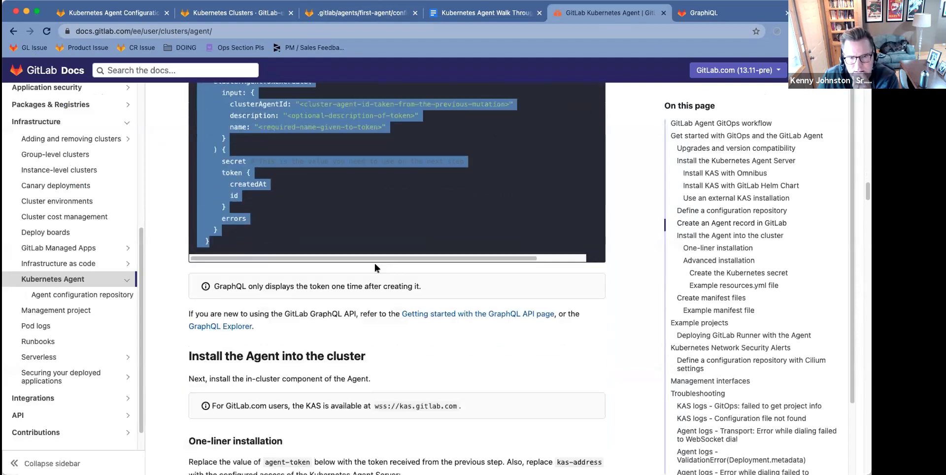
scroll(374, 267, down, 1)
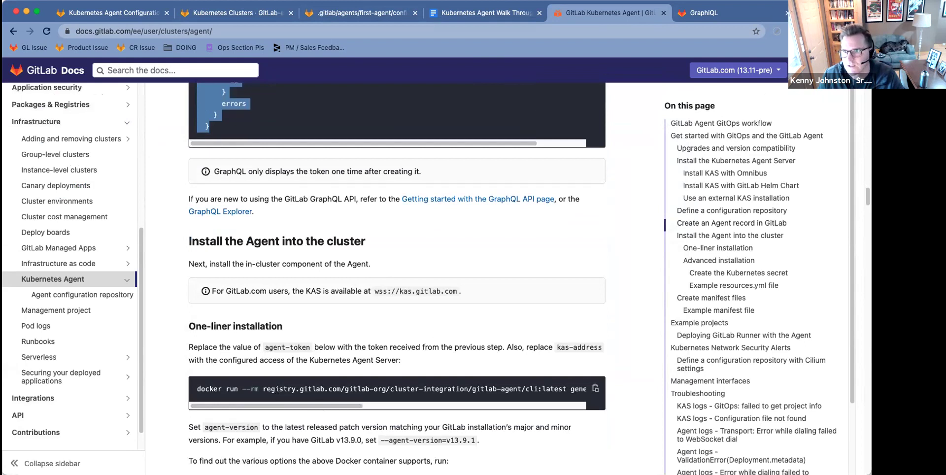
drag(855, 165, 835, 142)
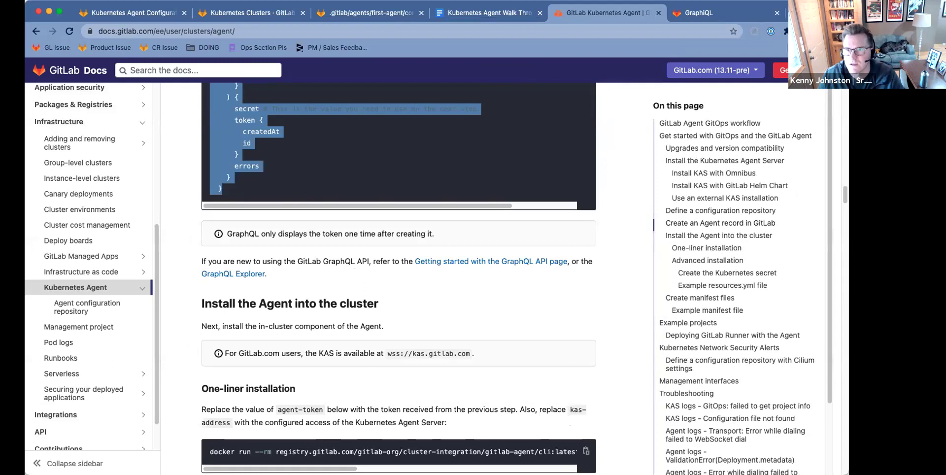
Search the web for gke in a new browser tab and open the Google Cloud console from the Google Kubernetes Engine page
key(super+t)
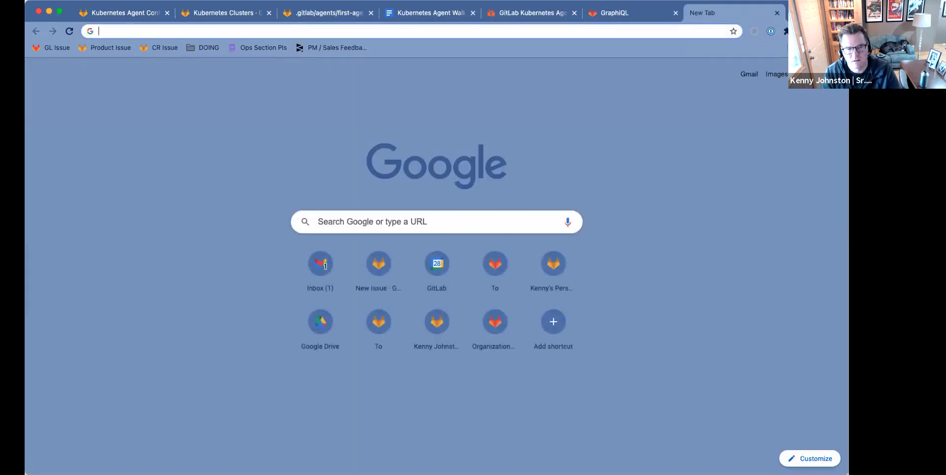
text(gke)
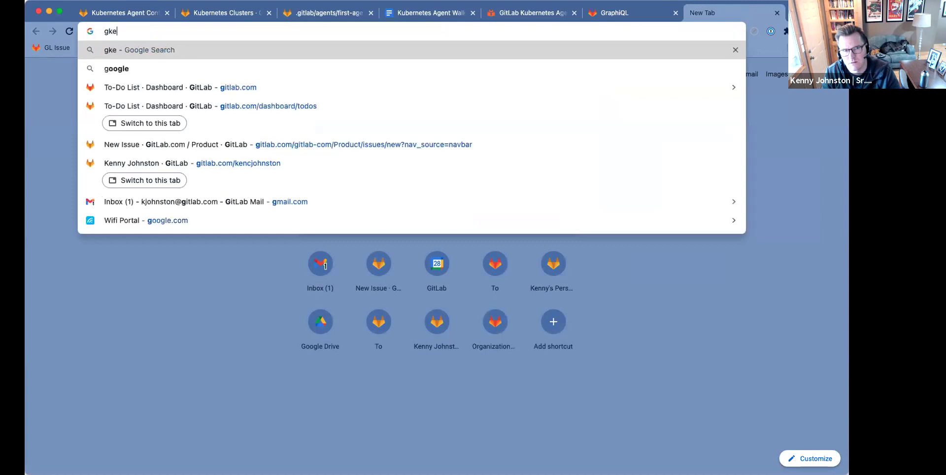
key(Return)
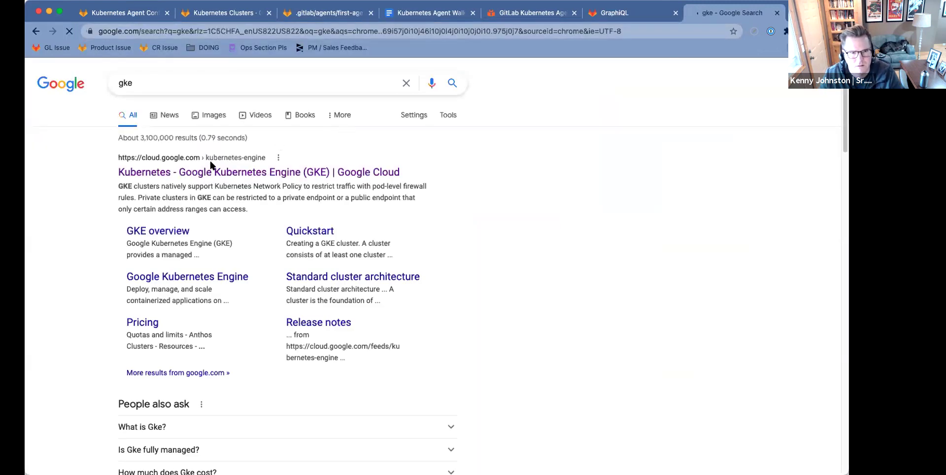
click(216, 168)
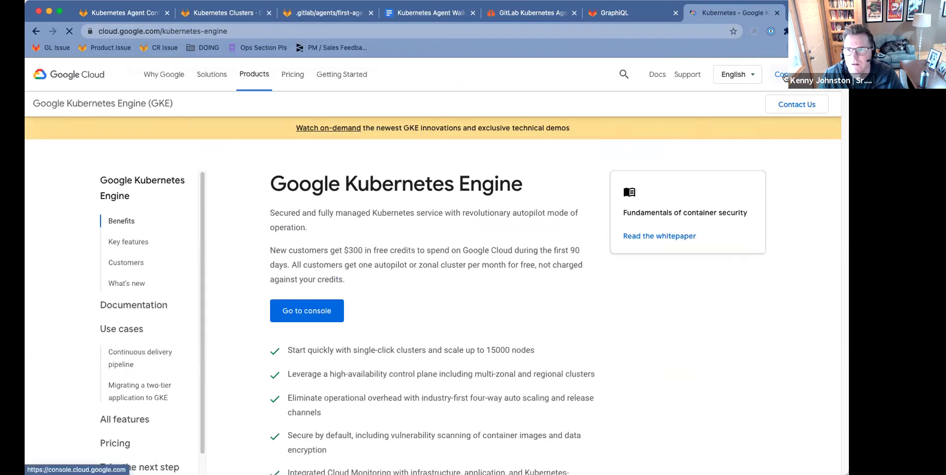
click(307, 310)
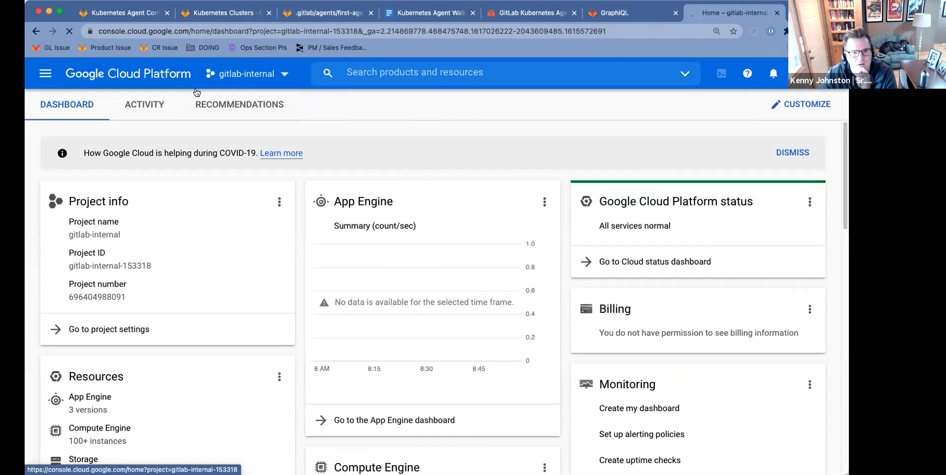
Leave the project selection unchanged and open the Kubernetes Engine clusters list for gitlab-internal
click(237, 74)
click(137, 91)
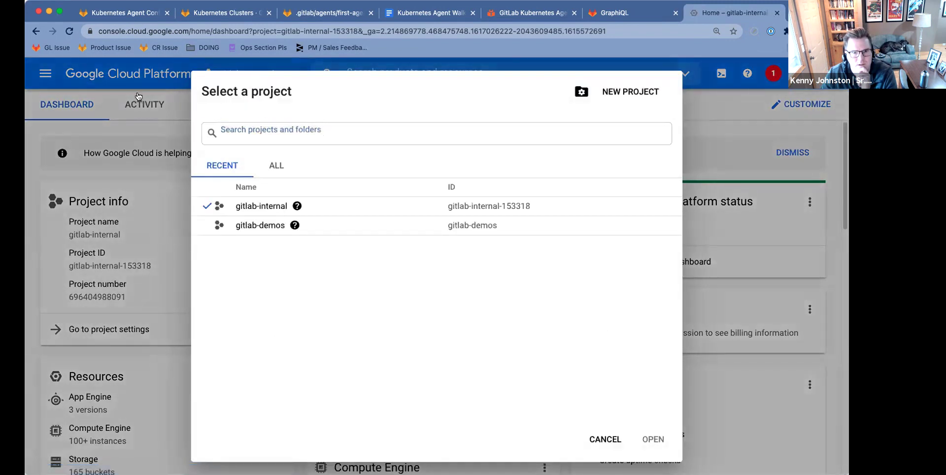
click(45, 73)
mouse_move(221, 136)
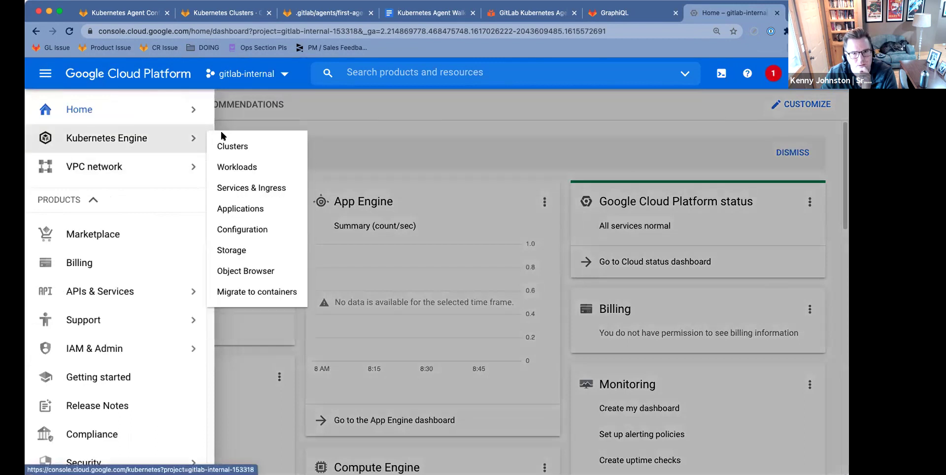
click(248, 144)
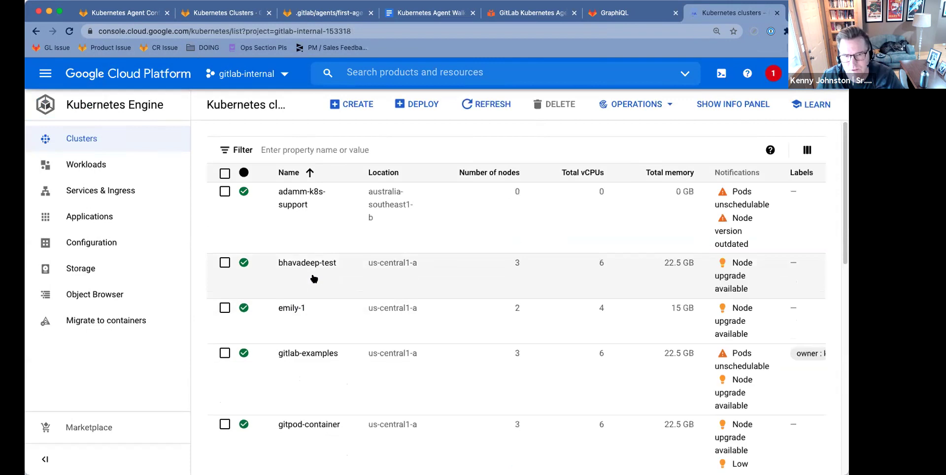
Open the gitlab-examples cluster and display its workloads
scroll(334, 296, down, 3)
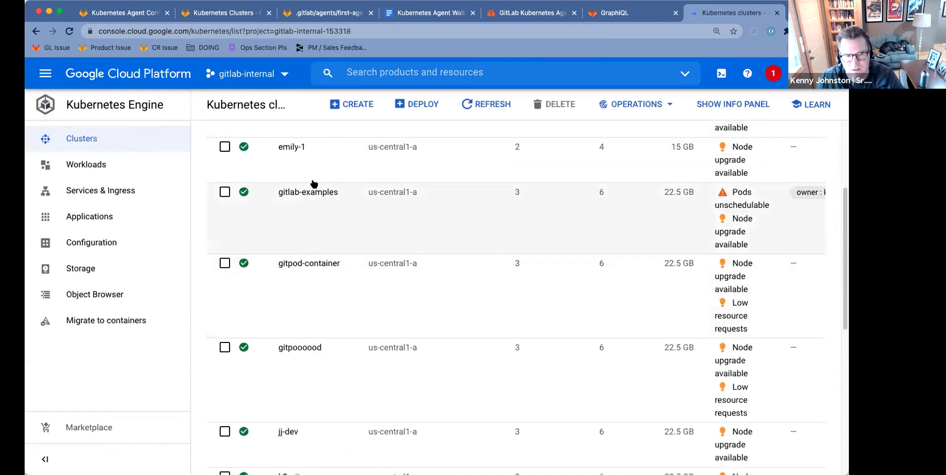
click(308, 191)
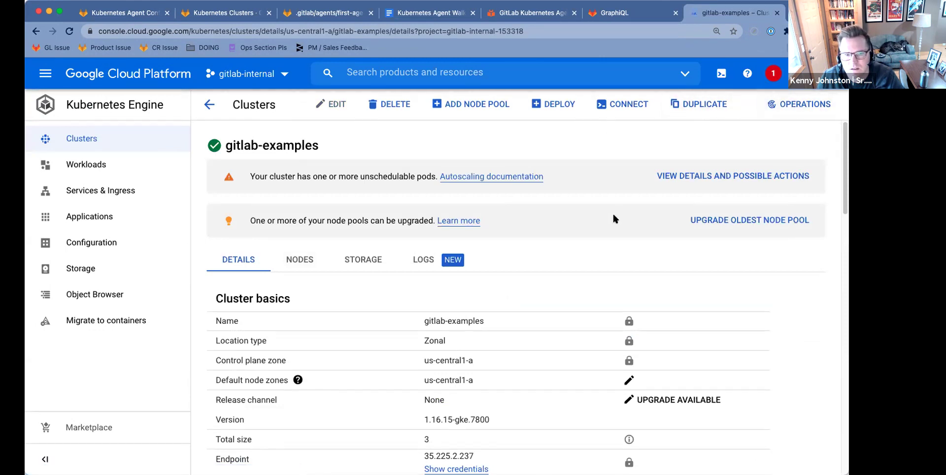
click(89, 164)
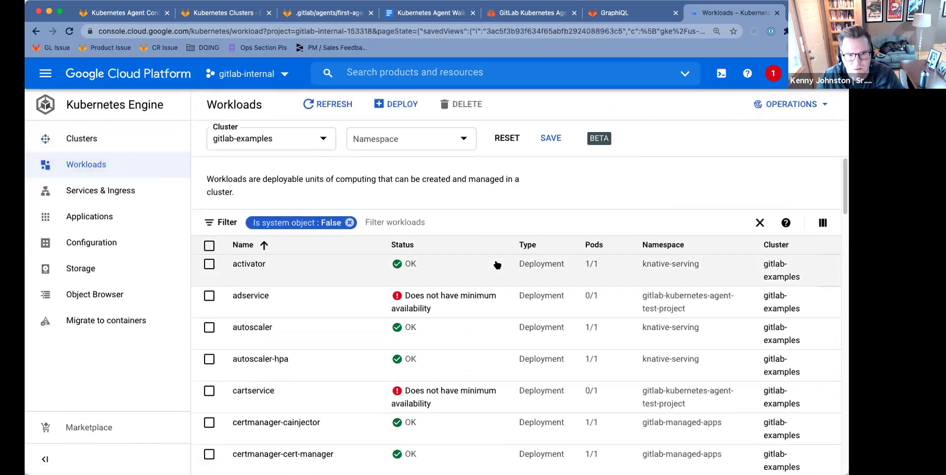
Delete the two gitlab-agent deployments from gitlab-examples, including their associated Horizontal Pod Autoscalers
scroll(495, 264, down, 5)
scroll(495, 266, down, 9)
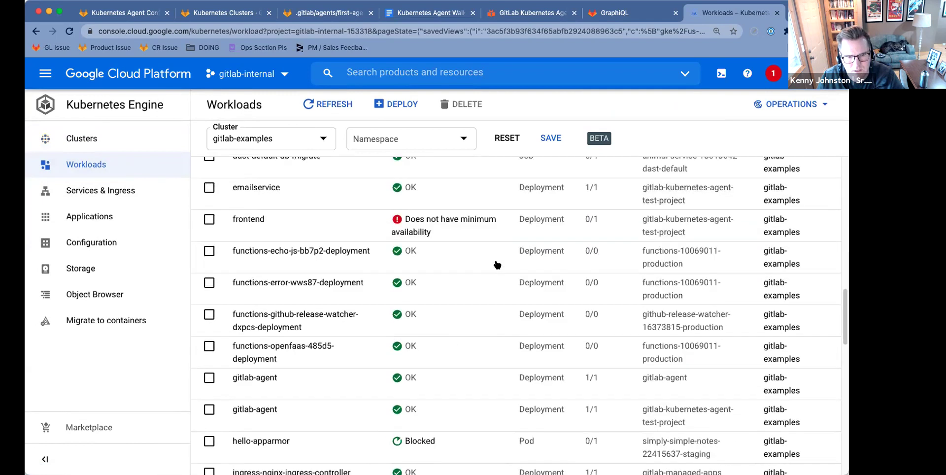
click(208, 410)
click(208, 379)
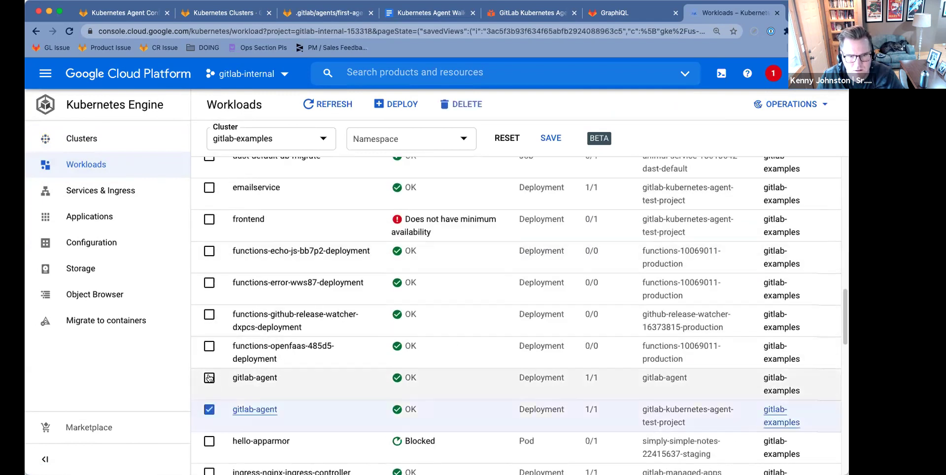
scroll(779, 320, down, 2)
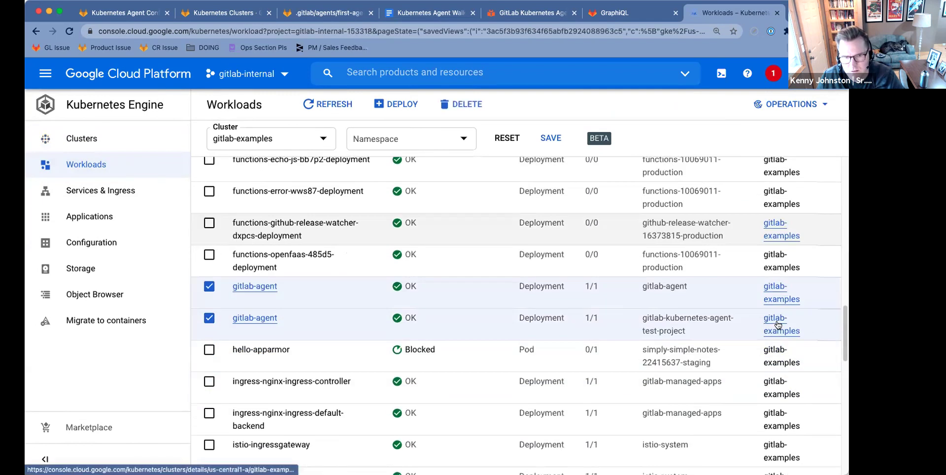
click(453, 103)
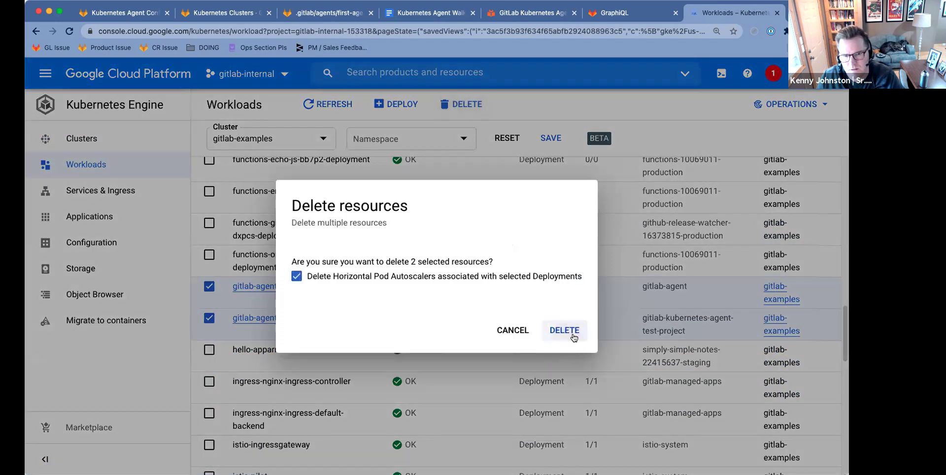
click(564, 330)
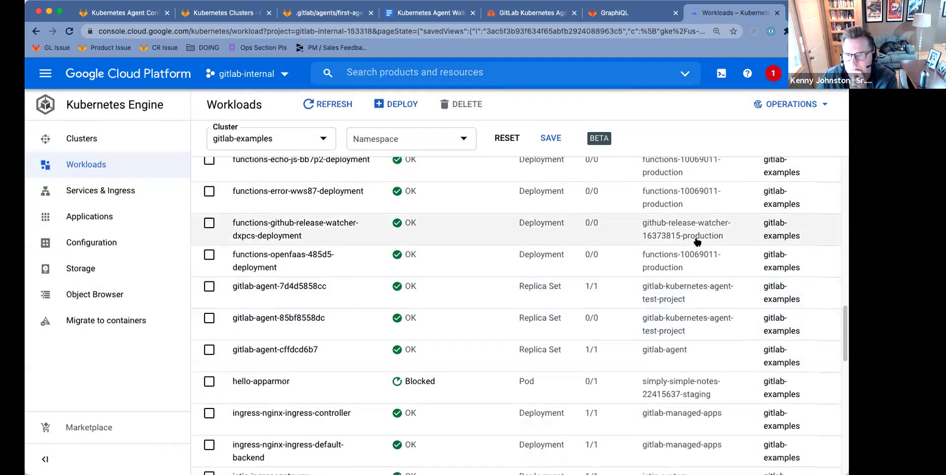
Sort the workloads by namespace and locate those in the gitlab-agent and gitlab-kubernetes-agent-test-project namespaces
scroll(715, 253, up, 15)
click(651, 245)
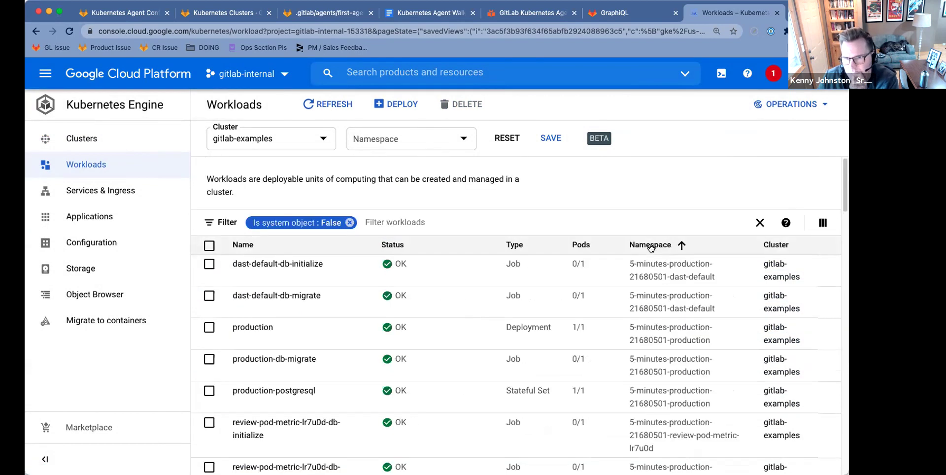
scroll(650, 247, down, 5)
scroll(650, 248, down, 10)
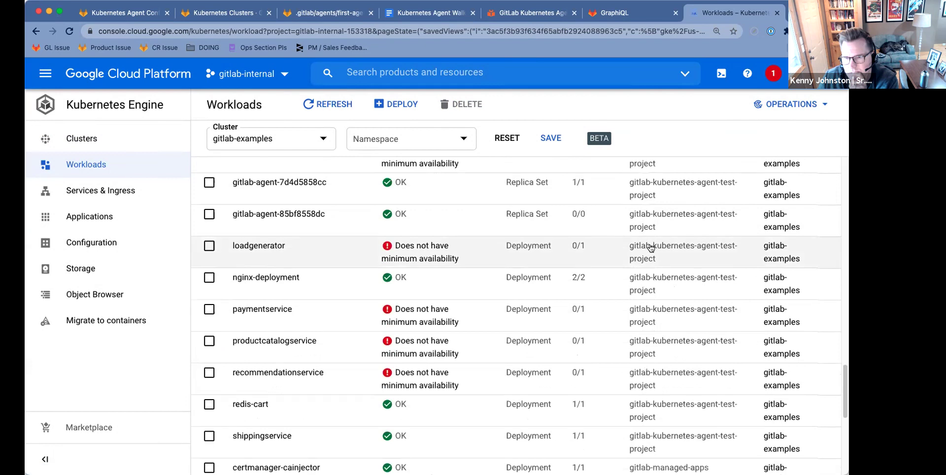
scroll(580, 249, up, 1)
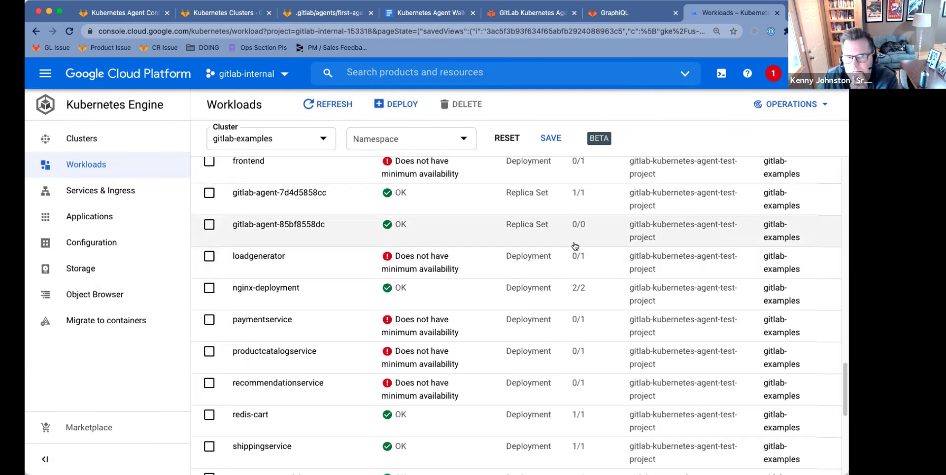
scroll(575, 246, up, 5)
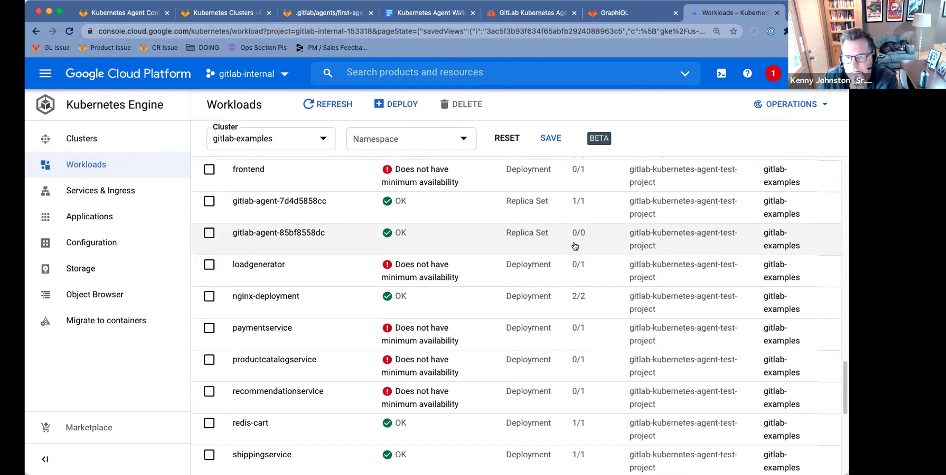
scroll(575, 246, up, 4)
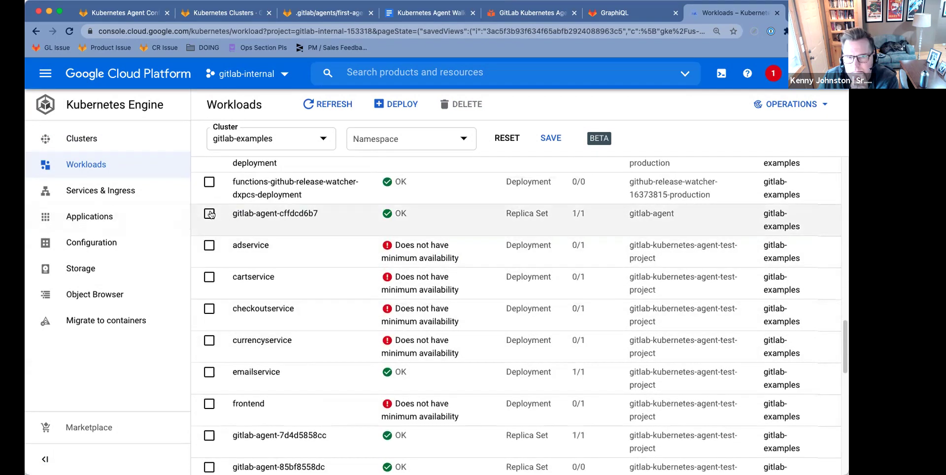
Delete all workloads in the gitlab-agent and gitlab-kubernetes-agent-test-project namespaces, from gitlab-agent-cffdcd6b7 through shippingservice, and review the remaining workloads
click(209, 213)
click(210, 245)
click(209, 276)
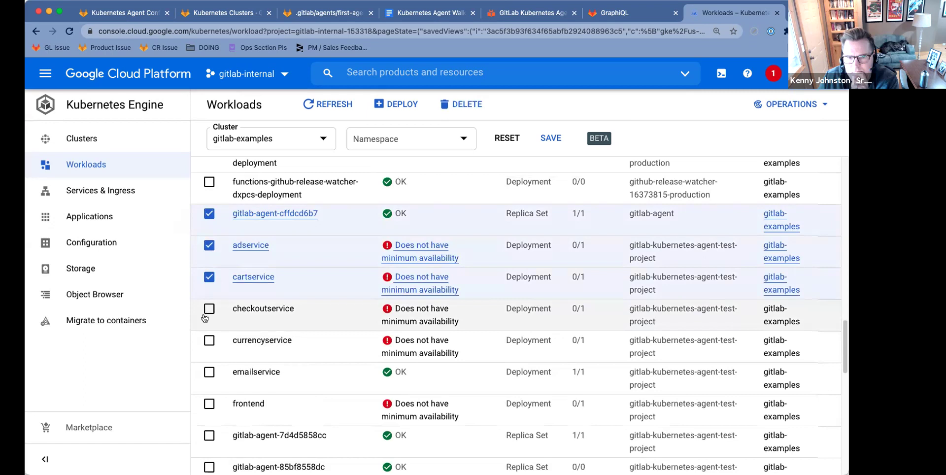
click(209, 308)
click(209, 340)
click(209, 371)
click(209, 403)
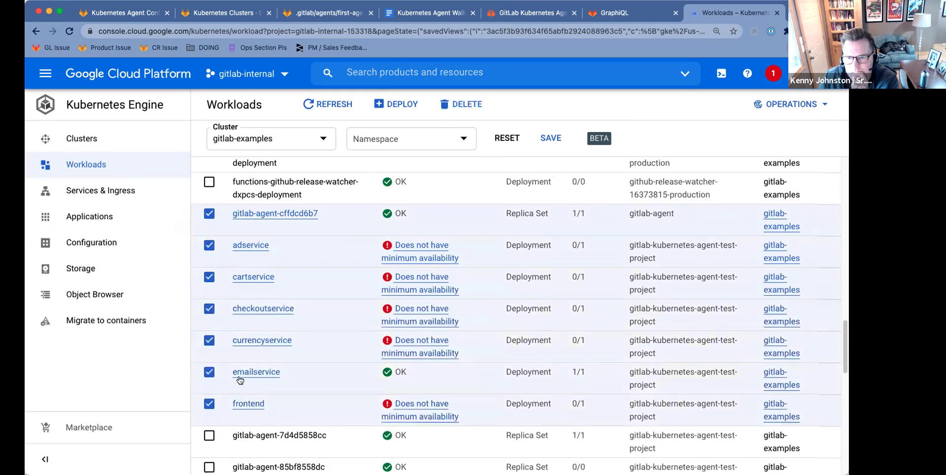
scroll(249, 365, down, 5)
click(209, 208)
click(209, 240)
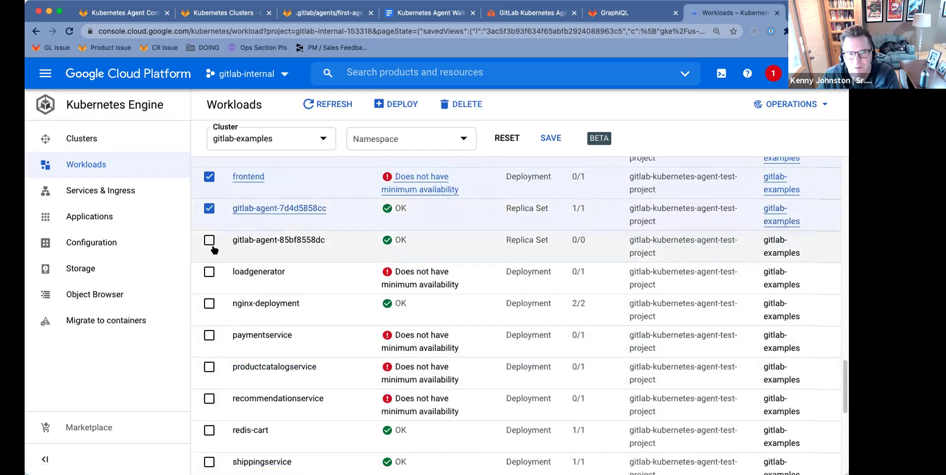
click(210, 271)
click(209, 334)
click(209, 367)
click(209, 398)
scroll(214, 397, down, 1)
click(209, 387)
click(209, 417)
scroll(211, 418, down, 1)
scroll(211, 419, down, 1)
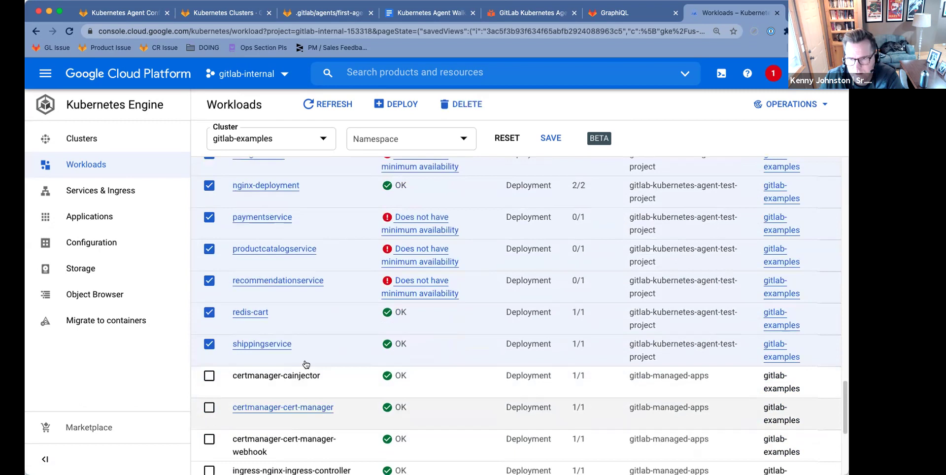
scroll(548, 250, up, 10)
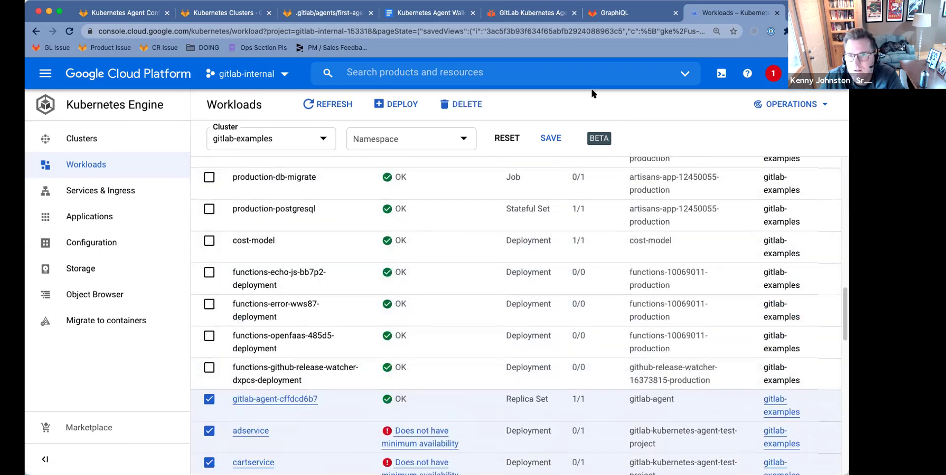
click(461, 104)
click(561, 336)
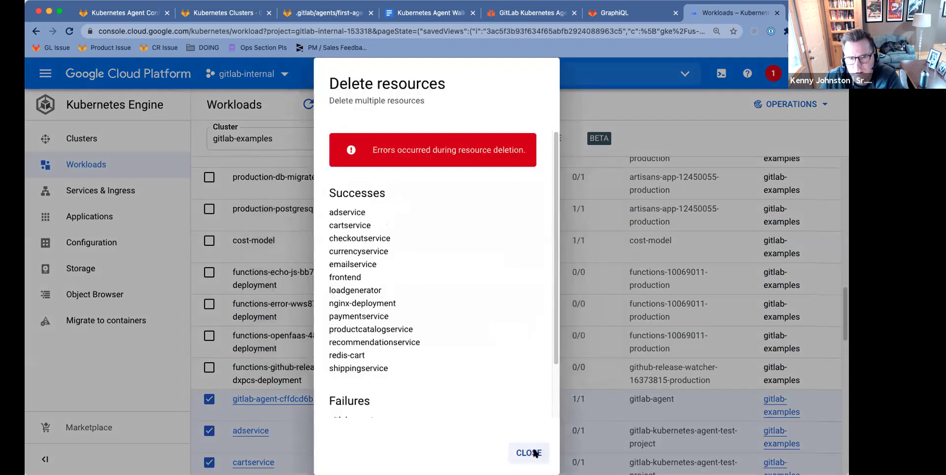
click(533, 452)
scroll(480, 299, down, 3)
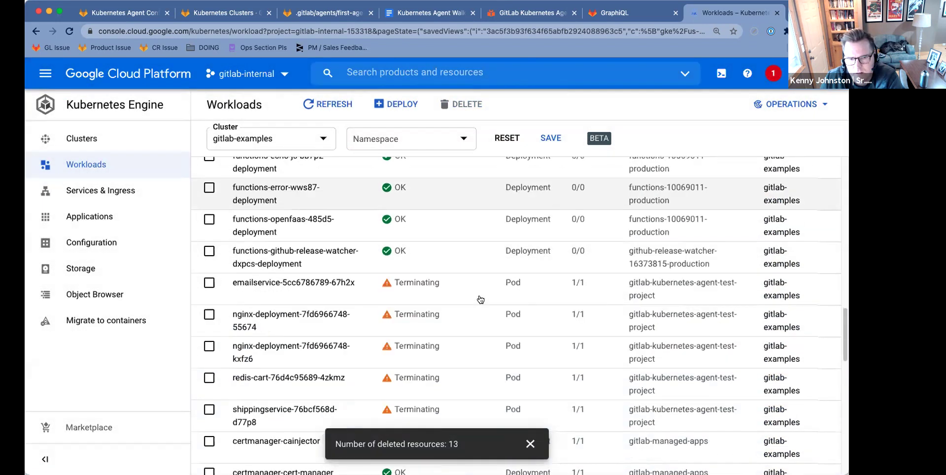
scroll(480, 299, down, 2)
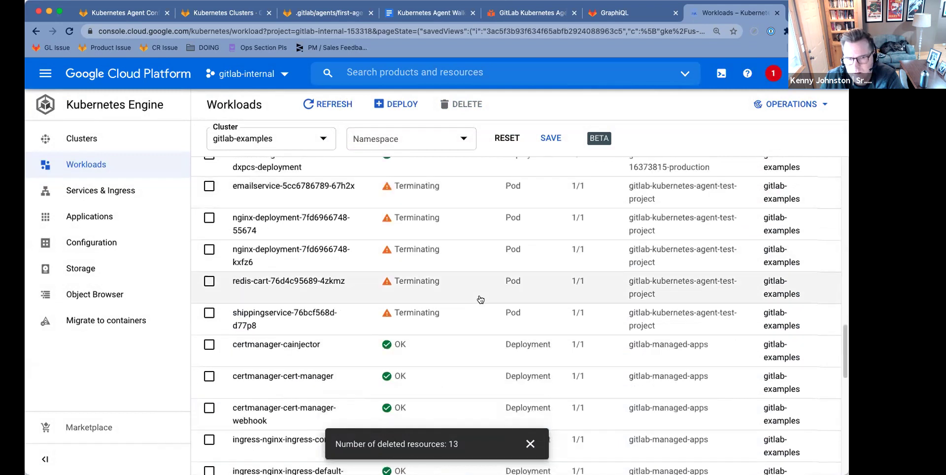
scroll(480, 299, up, 2)
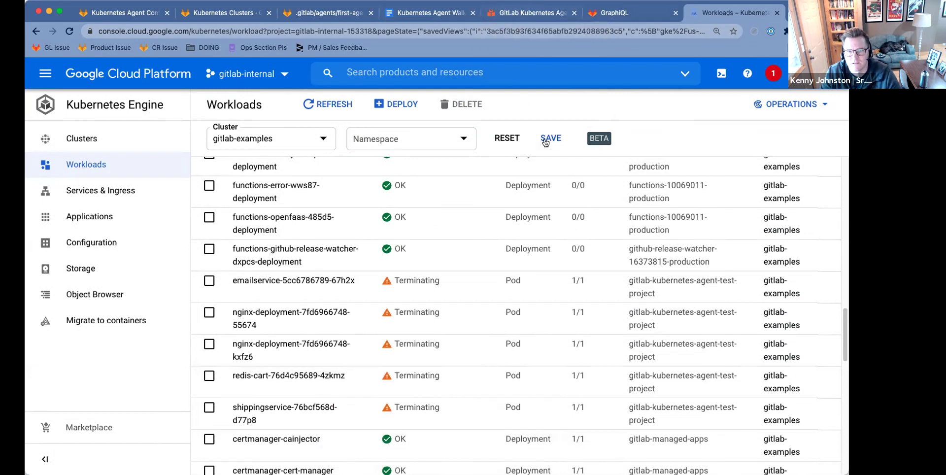
Copy the gcloud get-credentials connection command of the gitlab-examples cluster and launch it in Cloud Shell
click(100, 150)
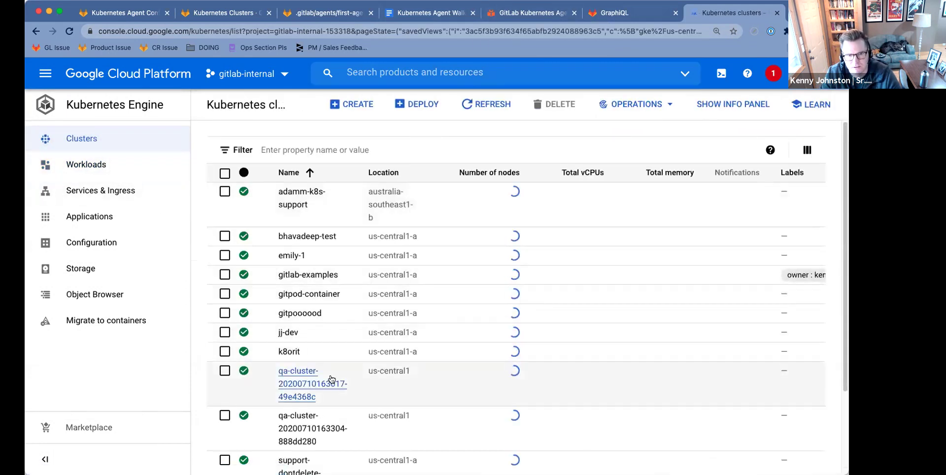
click(308, 274)
click(622, 104)
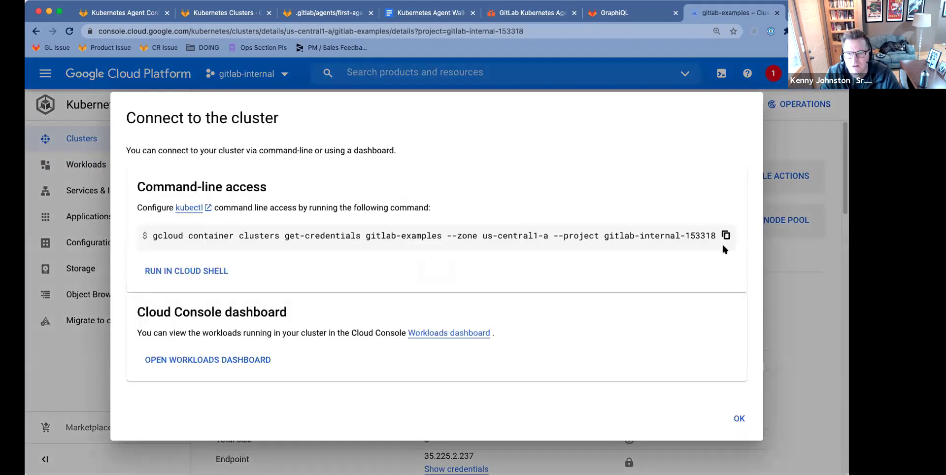
click(725, 236)
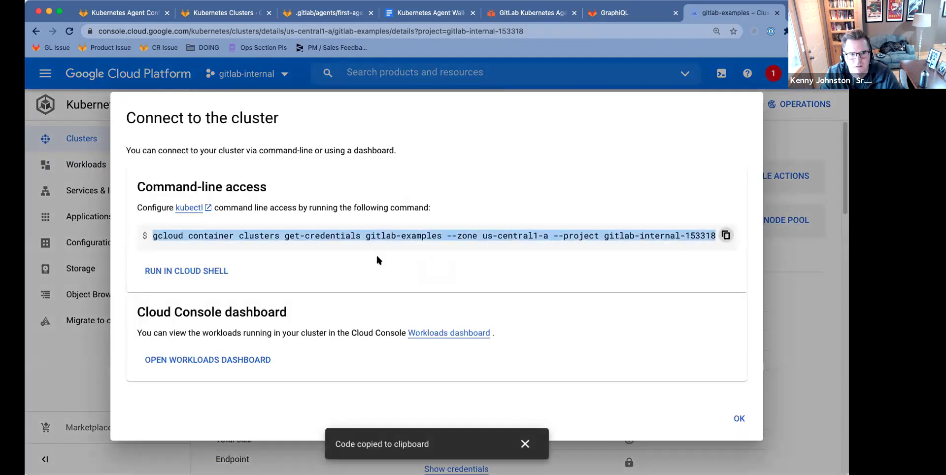
click(186, 272)
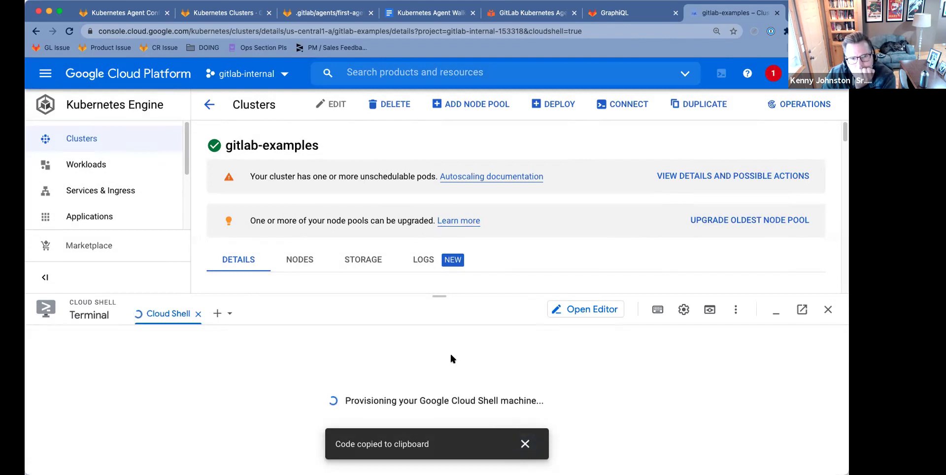
Read the full one-liner Docker installation command for the Agent in the GitLab Docs, including its agent-token, kas-address and agent-version options
click(513, 13)
scroll(409, 274, down, 5)
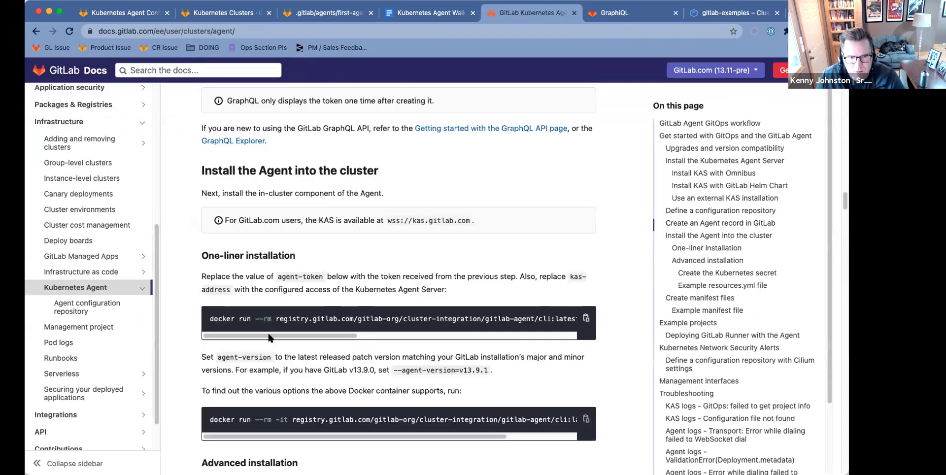
drag(270, 337, 625, 337)
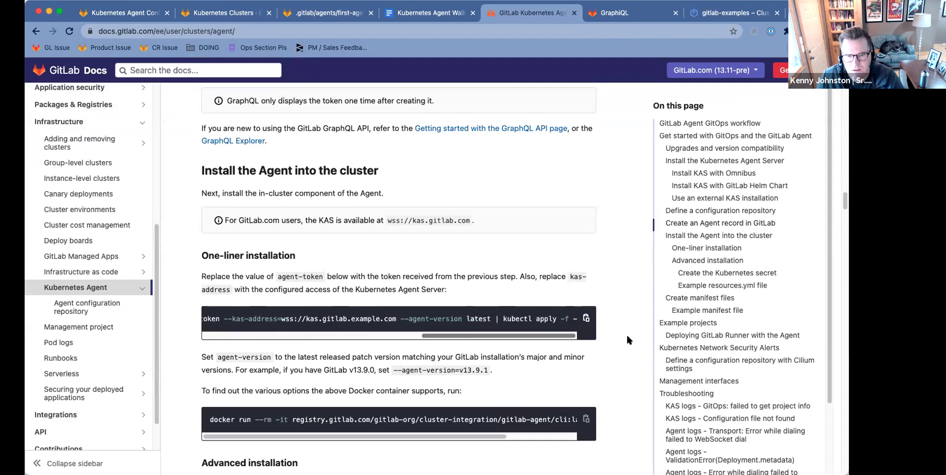
drag(463, 335, 205, 346)
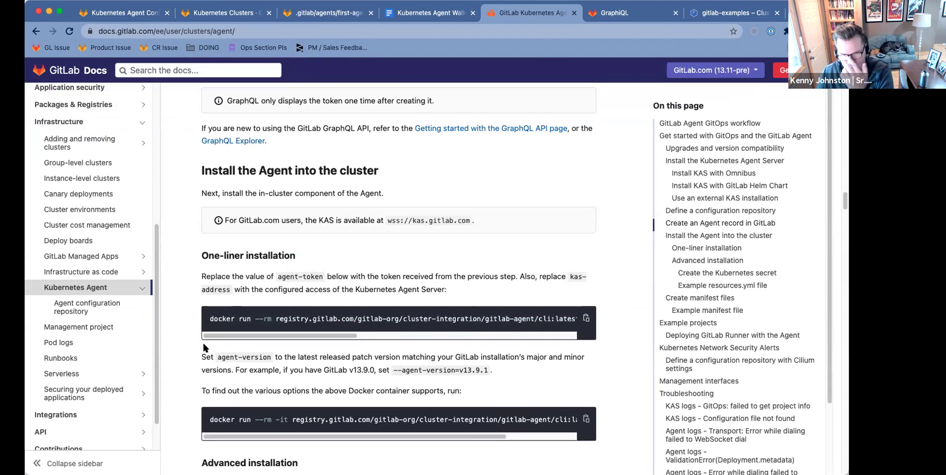
drag(263, 336, 266, 336)
scroll(266, 336, right, 5)
scroll(264, 340, left, 4)
scroll(256, 340, left, 3)
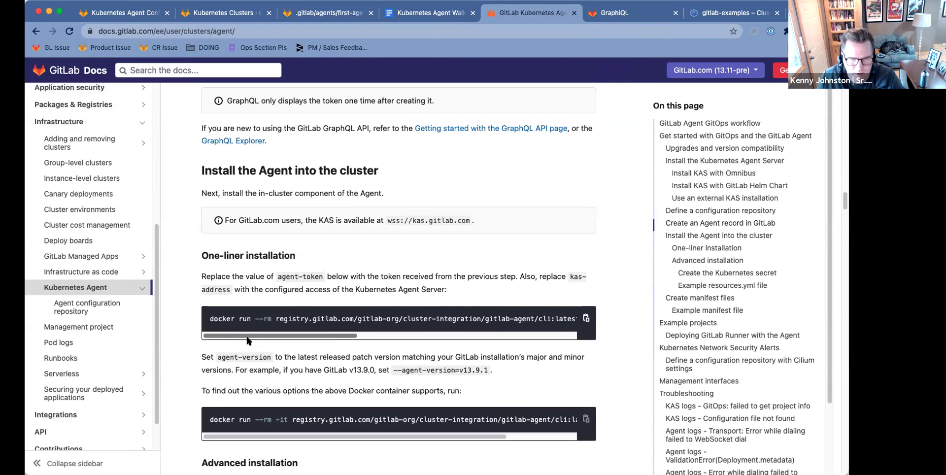
scroll(256, 338, right, 5)
scroll(320, 337, left, 2)
scroll(325, 336, right, 2)
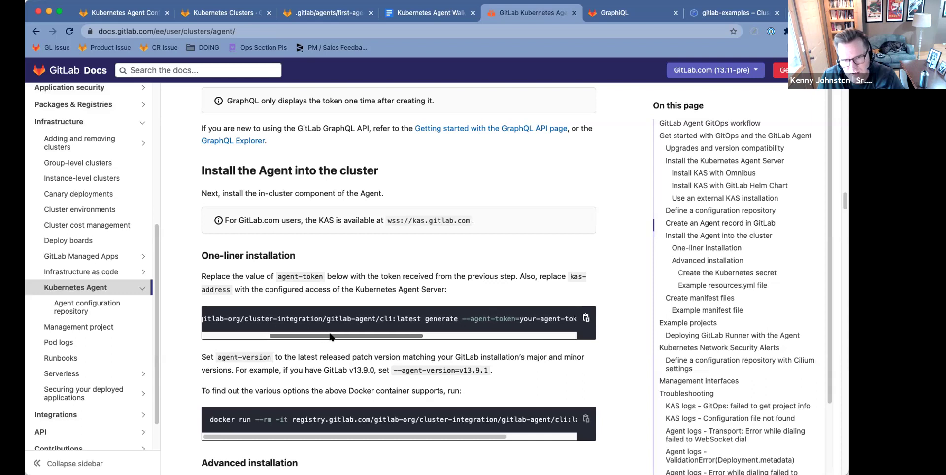
drag(334, 336, 377, 332)
scroll(377, 332, right, 4)
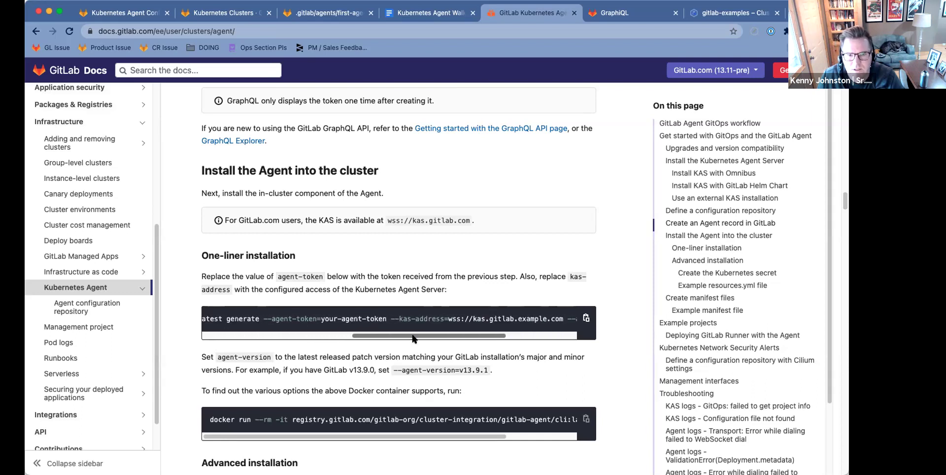
drag(413, 333, 550, 331)
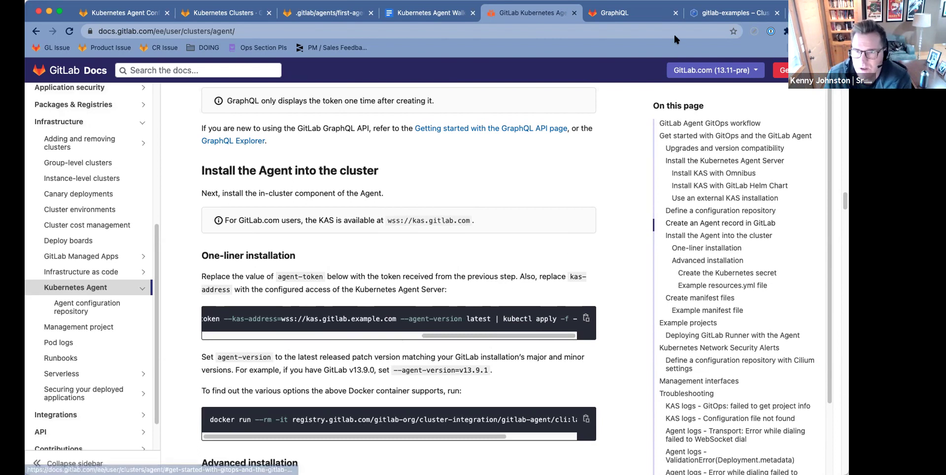
Return to the Google Cloud console, authorize Cloud Shell for the gcloud get-credentials call and dismiss the clipboard notice
click(741, 14)
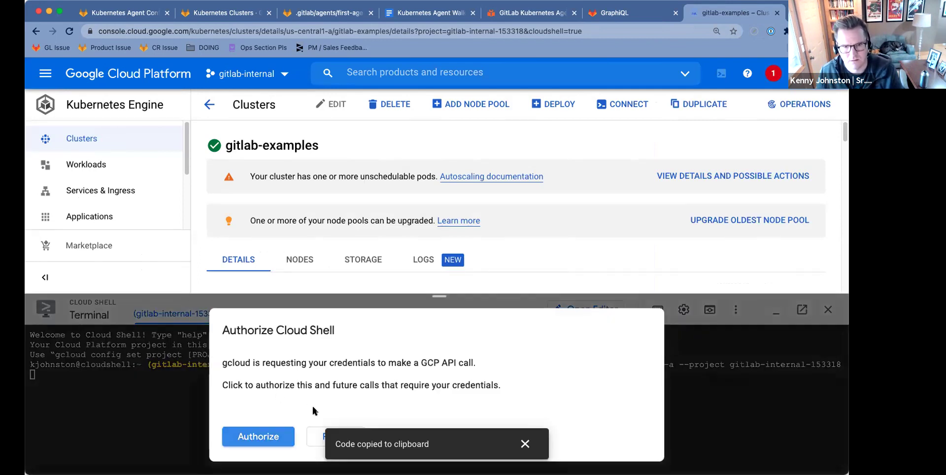
click(244, 440)
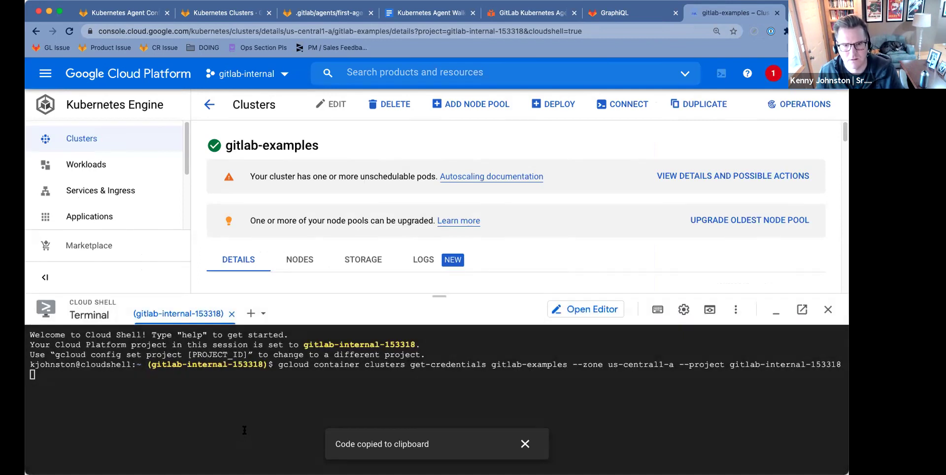
click(525, 443)
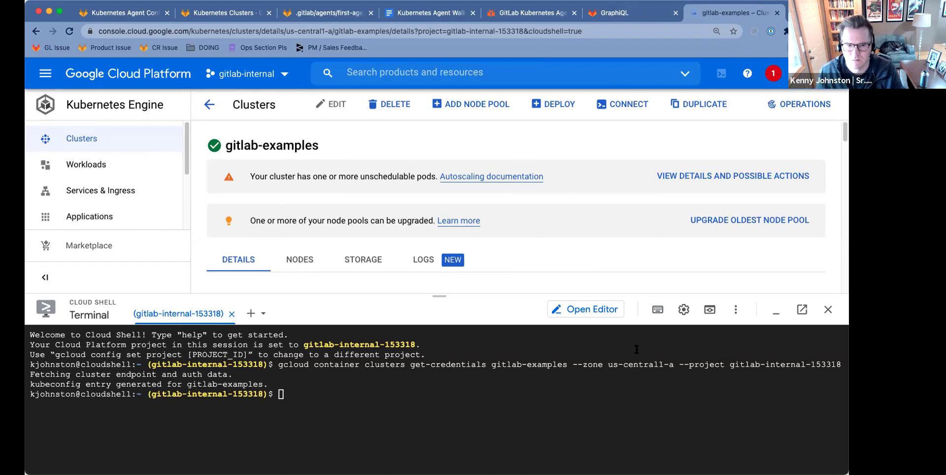
Try to query the cluster's state from Cloud Shell with kubectl status
text(kubectl in)
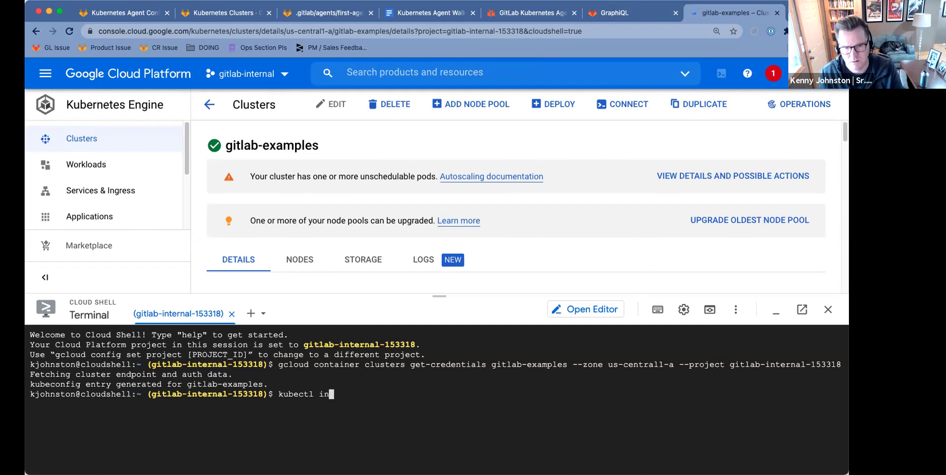
key(BackSpace)
key(BackSpace)
text(status)
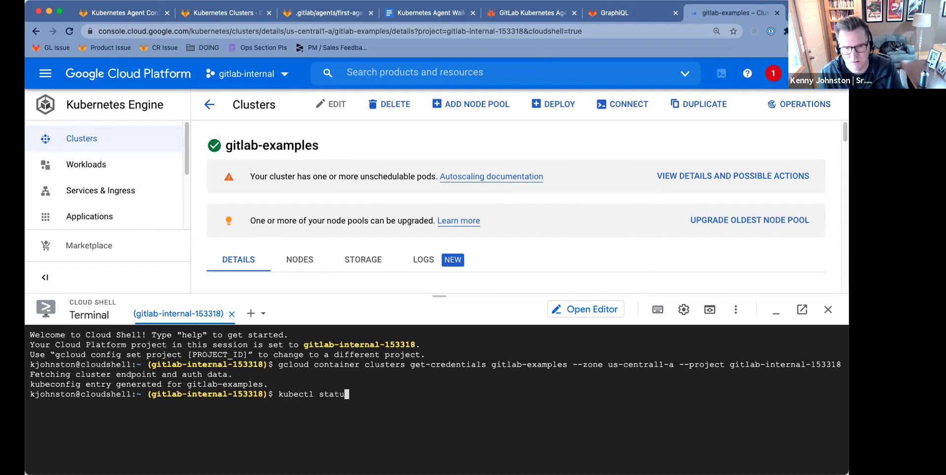
key(Return)
Change the previous command to kubectl info and try it in Cloud Shell
key(Up)
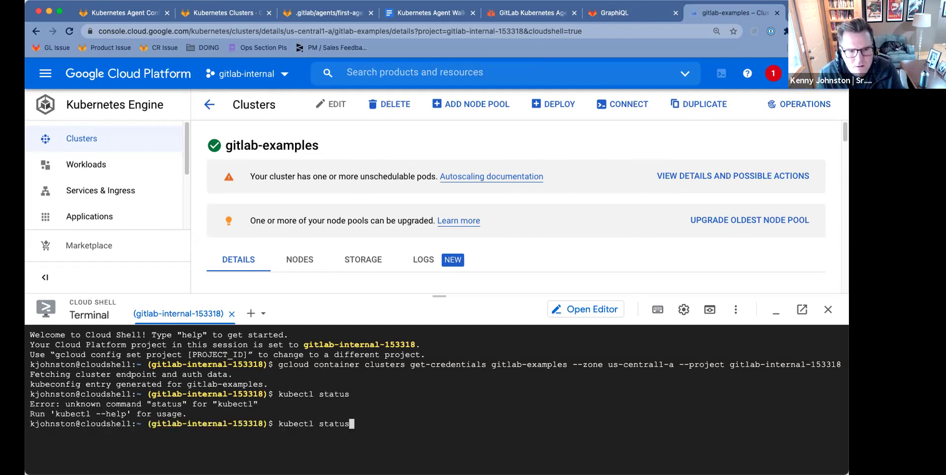
key(BackSpace)
key(BackSpace)
key(BackSpace)
key(BackSpace)
key(BackSpace)
key(BackSpace)
text(info)
key(Return)
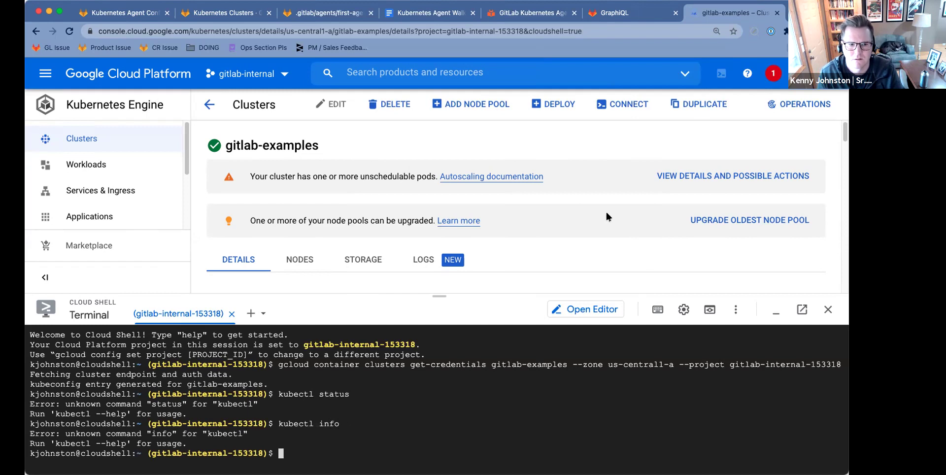
Run kubectl --help and look through the listed commands for one that displays cluster information
text(kubectl)
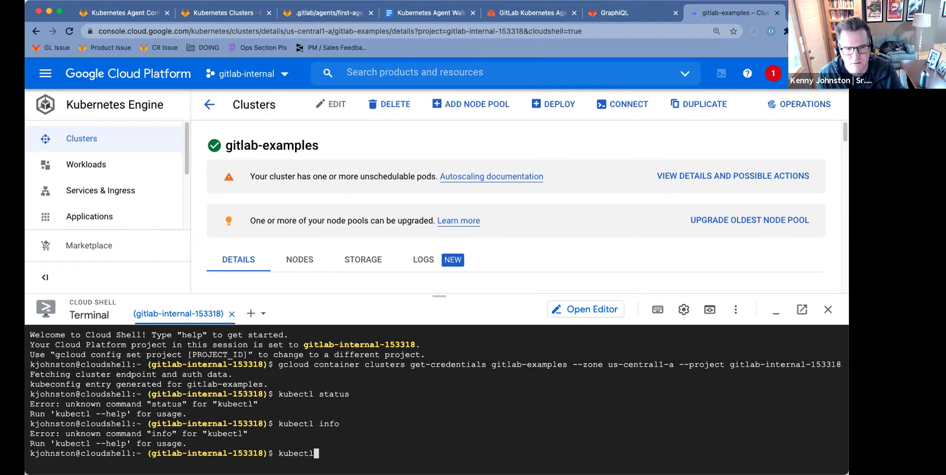
text( --help)
key(Return)
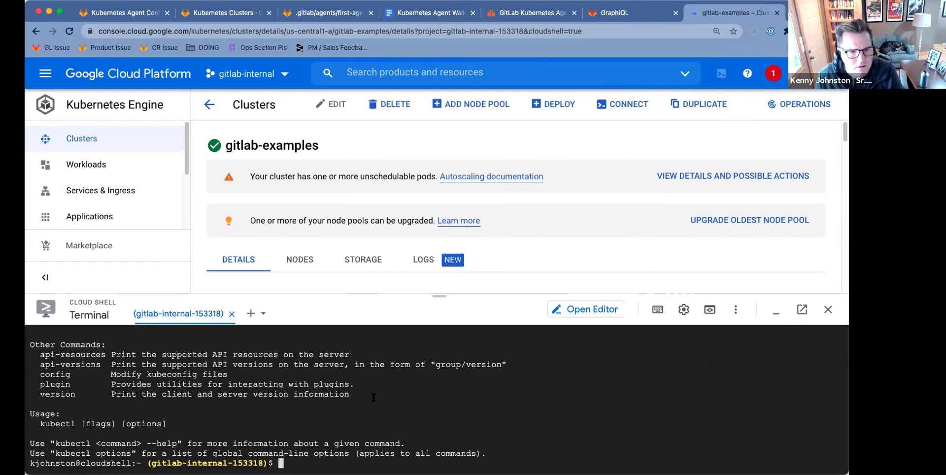
scroll(373, 397, up, 3)
scroll(373, 397, up, 3)
scroll(373, 397, up, 4)
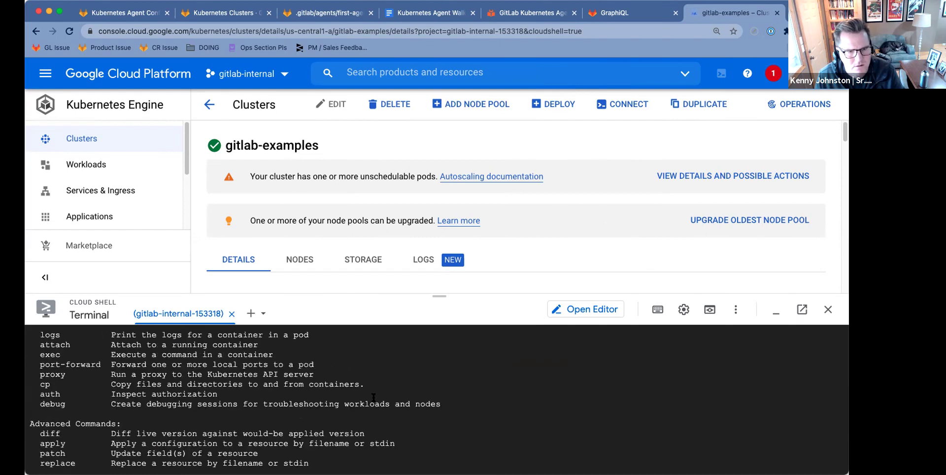
scroll(373, 397, up, 5)
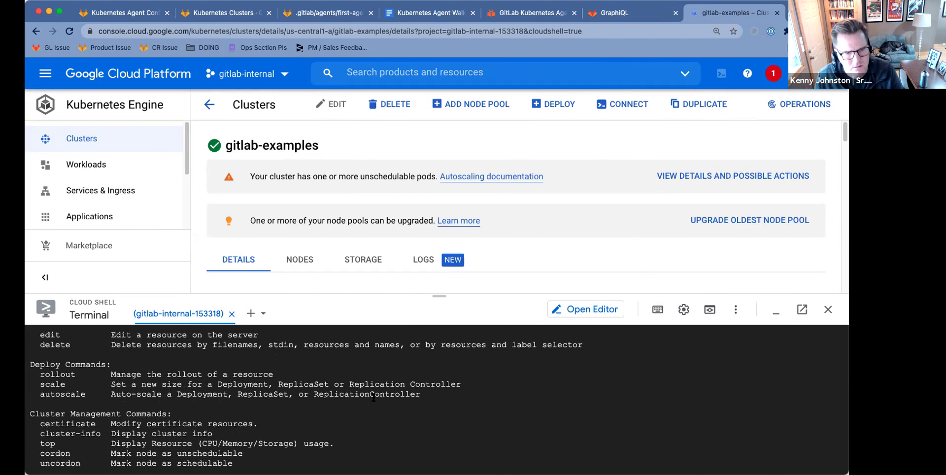
scroll(373, 397, up, 2)
scroll(374, 397, up, 1)
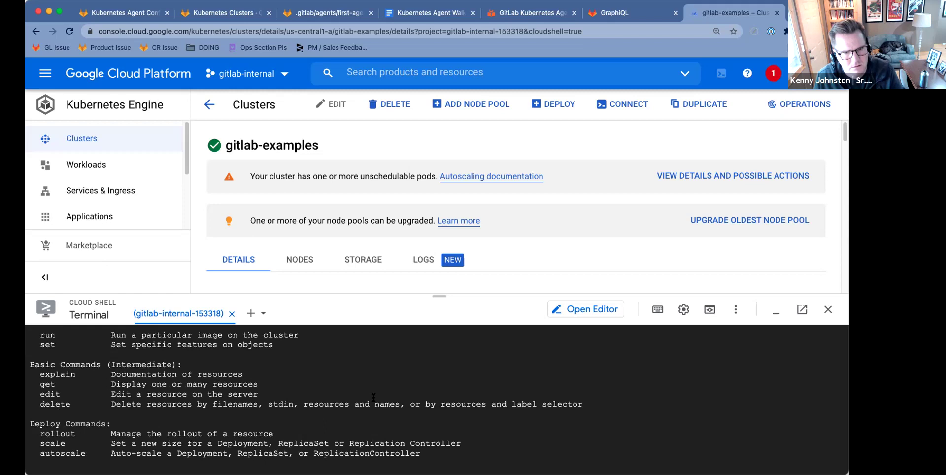
scroll(374, 397, up, 4)
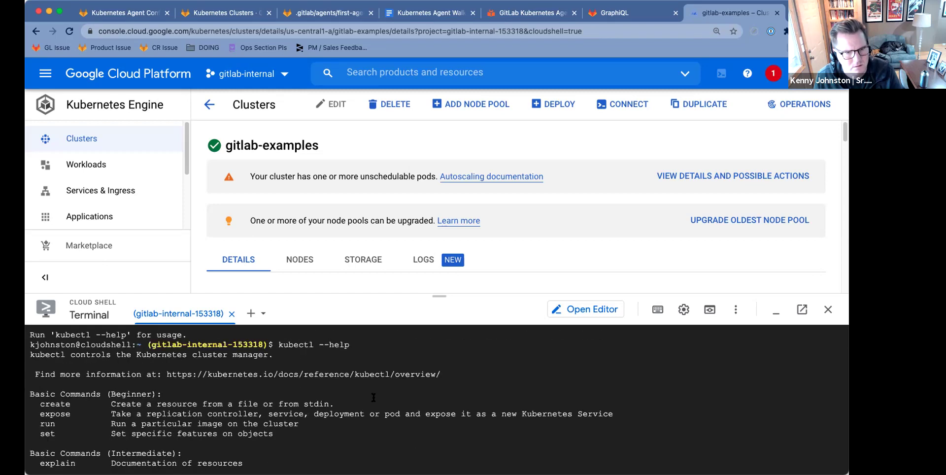
scroll(373, 397, down, 2)
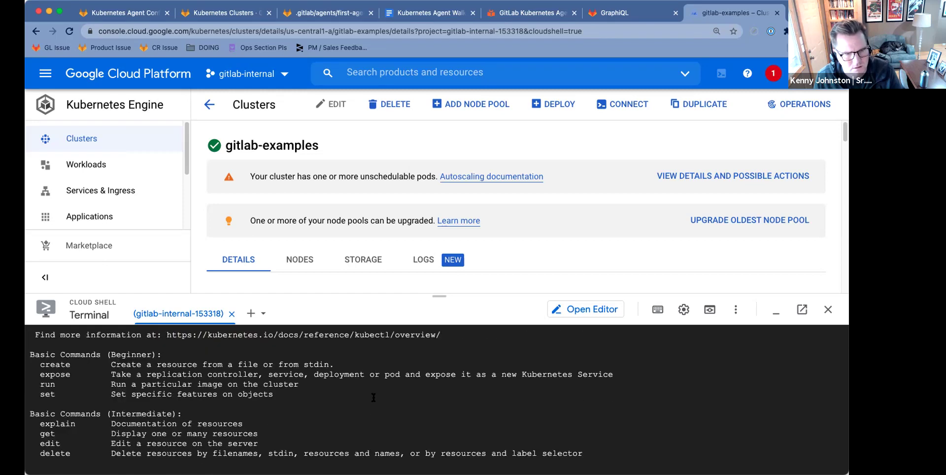
scroll(374, 397, down, 3)
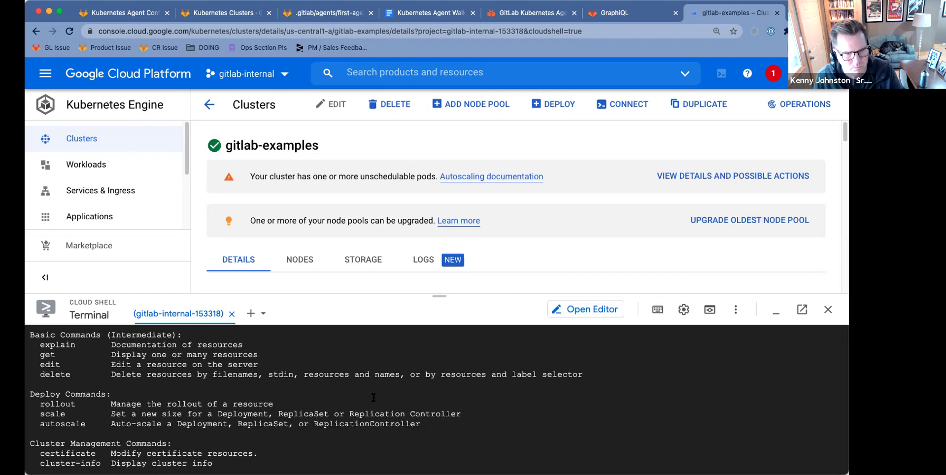
Run kubectl cluster-info in Cloud Shell to check which cluster is connected
scroll(373, 397, down, 1)
scroll(373, 397, down, 10)
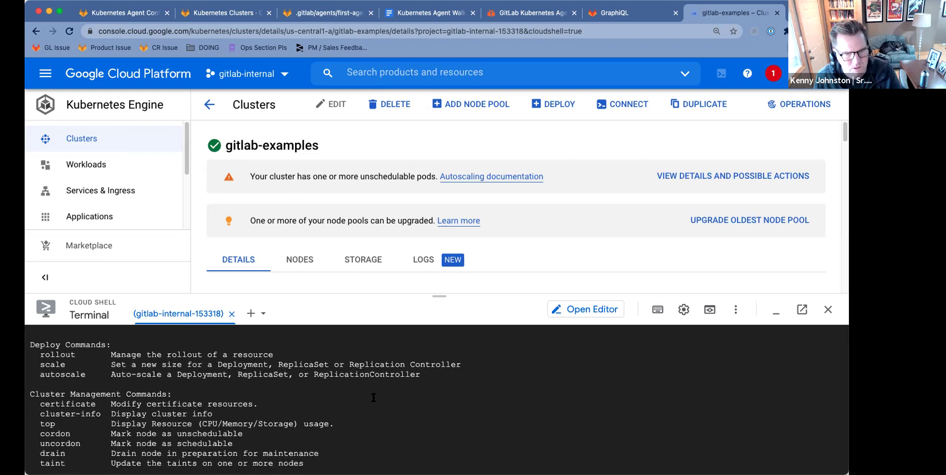
text(kube)
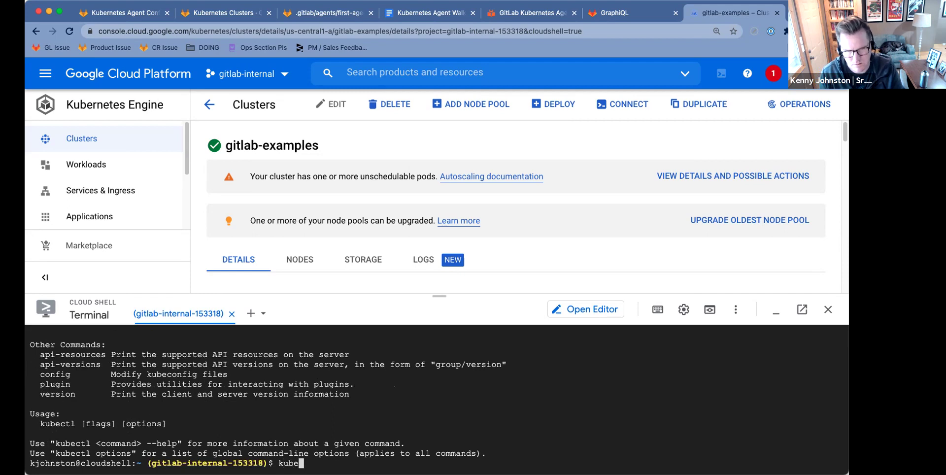
text(ctl cluster-info)
key(Return)
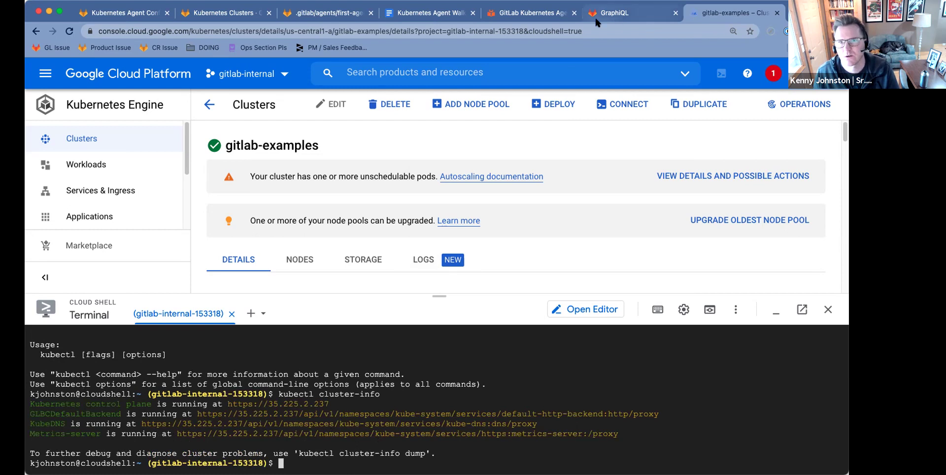
Copy the one-liner docker installation command from the GitLab Docs agent page and paste it into Cloud Shell without running it
click(527, 13)
scroll(410, 325, left, 10)
triple_click(235, 317)
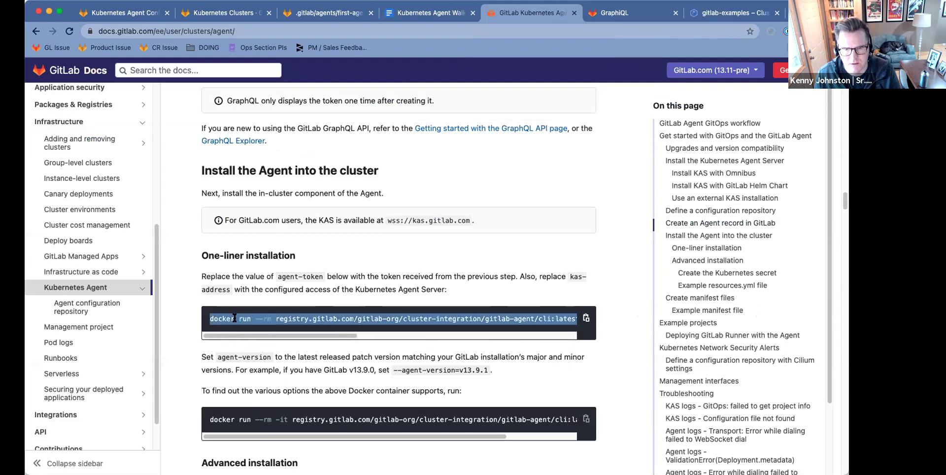
click(586, 318)
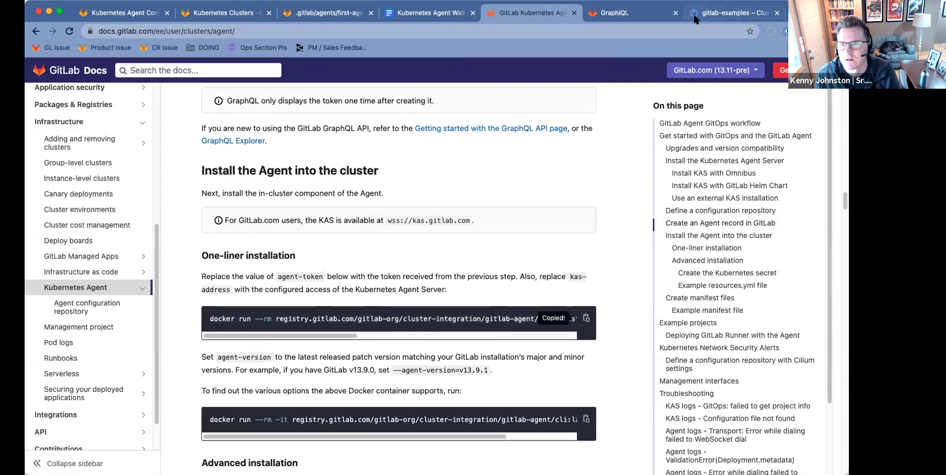
click(731, 12)
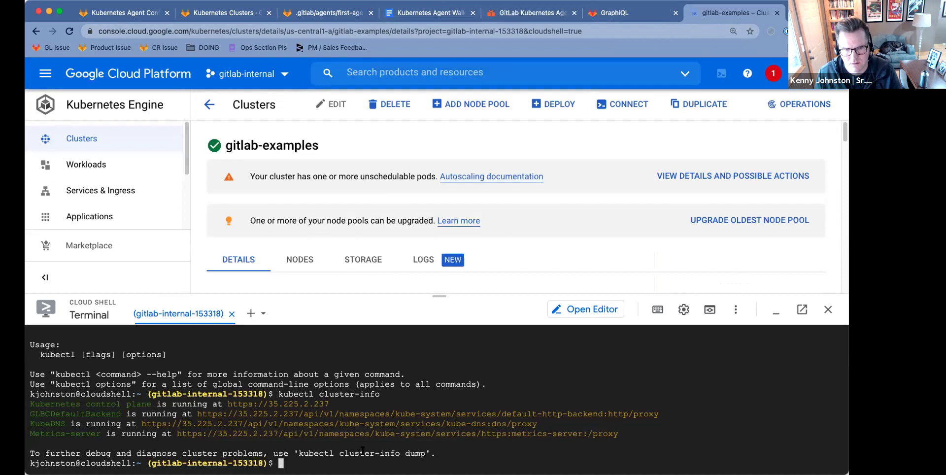
key(super+v)
Change the kas-address in the pasted command to wss://kas.gitlab.com
key(Left)
key(Left)
key(Left)
key(Left)
key(Left)
key(Left)
key(Left)
key(Left)
key(Left)
key(Left)
key(Left)
key(Left)
key(Left)
key(Left)
key(Left)
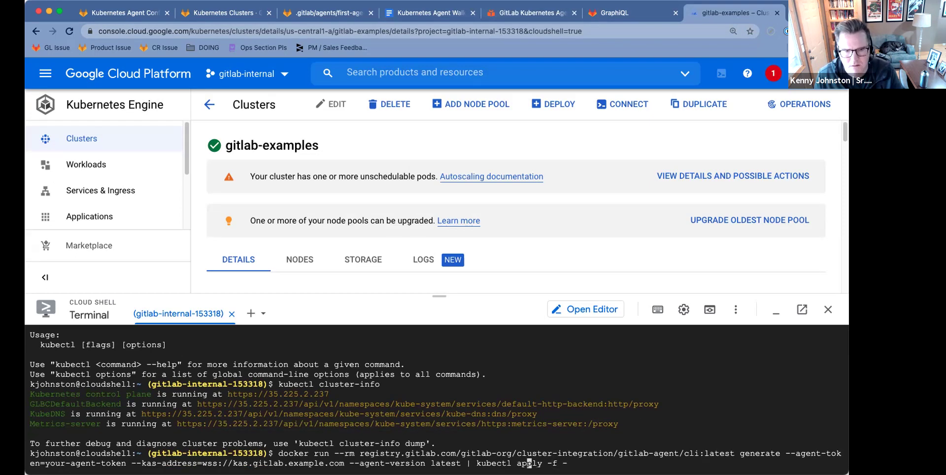
key(Left)
key(Left)
key(Left)
key(Left)
key(Left)
key(Left)
key(Left)
key(Left)
key(Left)
key(Left)
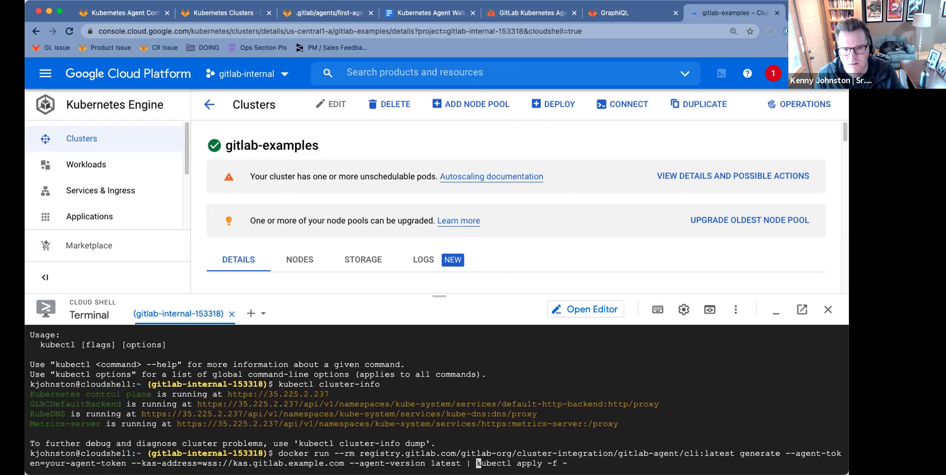
key(Left)
key(Left)
key(Left)
key(Left)
key(Left)
key(Left)
key(Left)
key(Left)
key(Left)
key(Left)
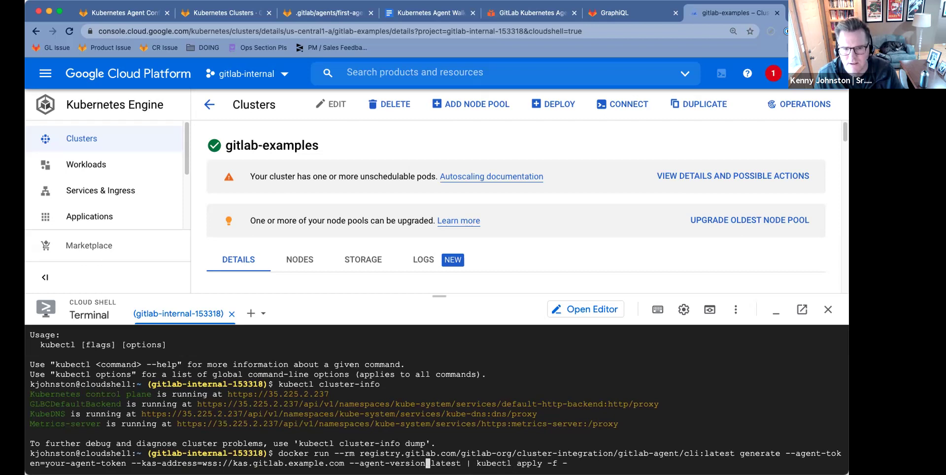
key(Left)
key(Left)
key(Left)
key(Left)
key(Left)
key(Left)
key(Left)
key(Left)
key(Left)
key(Left)
key(Left)
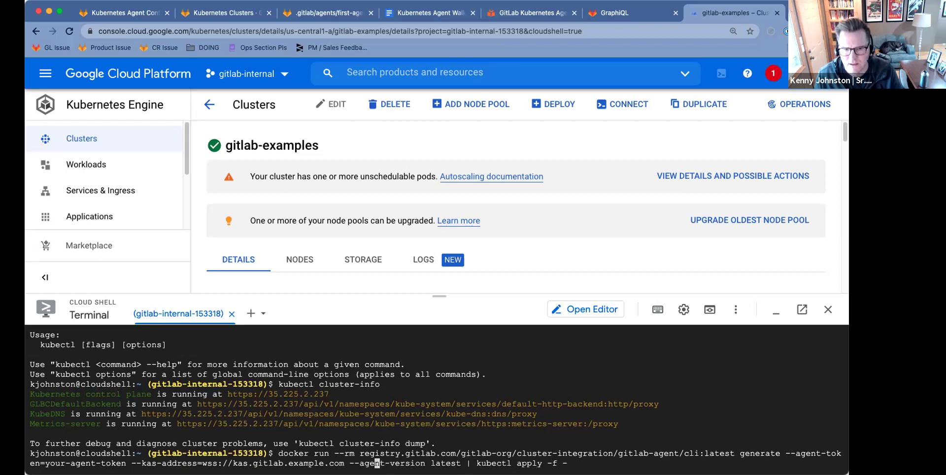
key(Left)
key(Left)
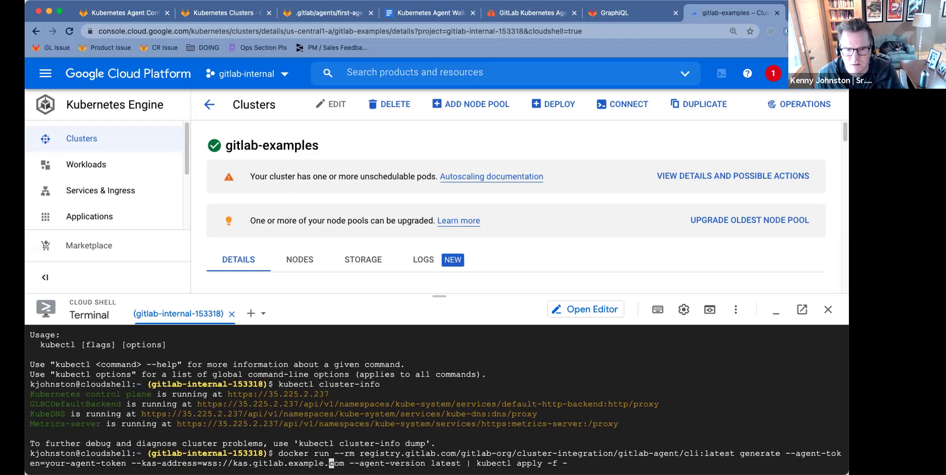
key(BackSpace)
key(BackSpace)
key(BackSpace)
key(BackSpace)
key(BackSpace)
key(BackSpace)
key(BackSpace)
key(BackSpace)
Remove the your-agent-token placeholder from the command's agent-token option
key(Left)
key(Left)
key(Left)
key(Left)
key(Left)
key(Left)
key(Left)
key(Left)
key(Left)
key(Left)
key(Left)
key(Left)
key(Left)
key(Left)
key(Left)
key(Left)
key(Left)
key(Left)
key(Left)
key(Left)
key(Left)
key(Left)
key(Left)
key(Left)
key(Left)
key(Left)
key(Left)
key(Left)
key(Left)
key(Left)
key(Left)
key(BackSpace)
key(BackSpace)
key(BackSpace)
key(BackSpace)
key(BackSpace)
key(BackSpace)
key(BackSpace)
key(BackSpace)
key(BackSpace)
key(BackSpace)
key(BackSpace)
key(BackSpace)
key(BackSpace)
key(BackSpace)
key(BackSpace)
key(BackSpace)
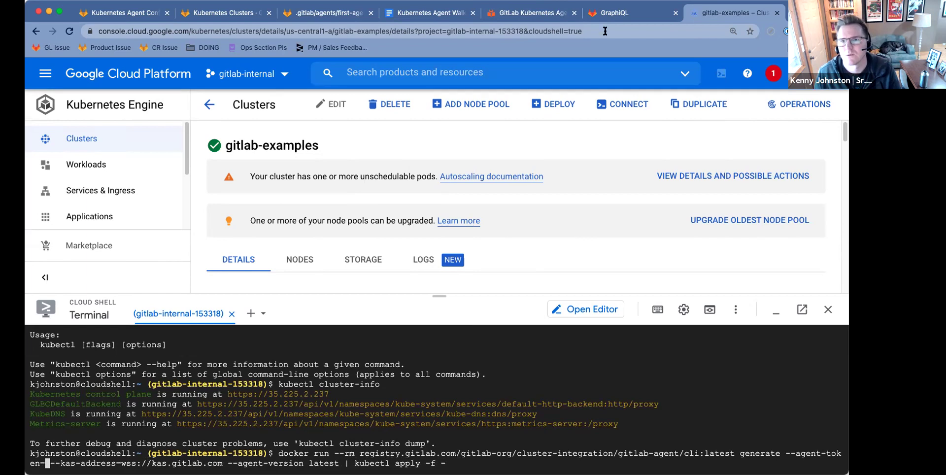
Copy the agent token's secret from the GraphiQL result, paste it as the agent-token value in Cloud Shell, and run the install command
click(623, 13)
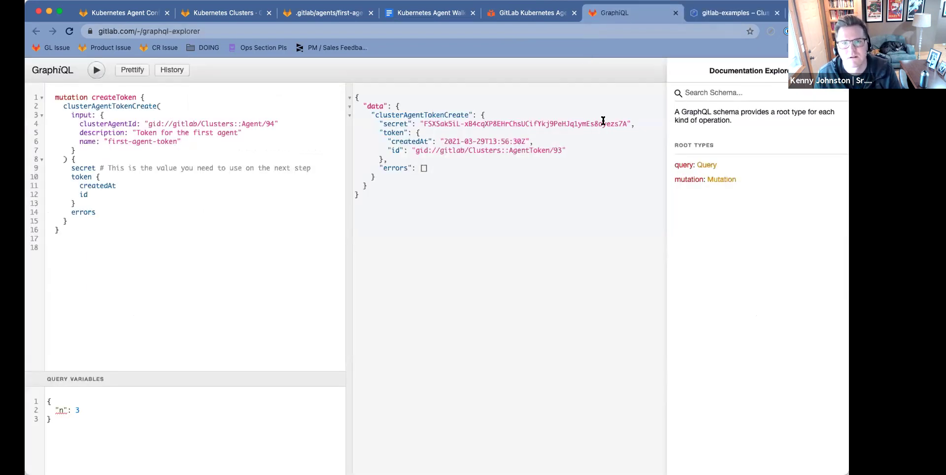
drag(625, 122, 424, 124)
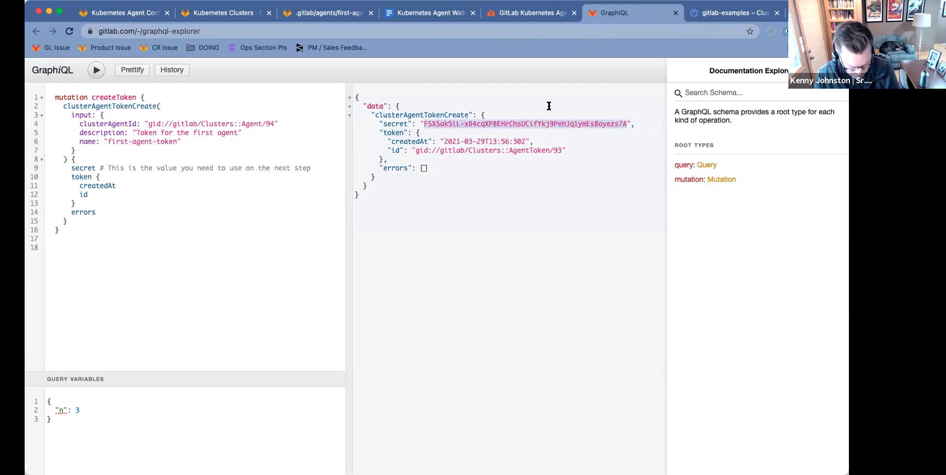
click(714, 17)
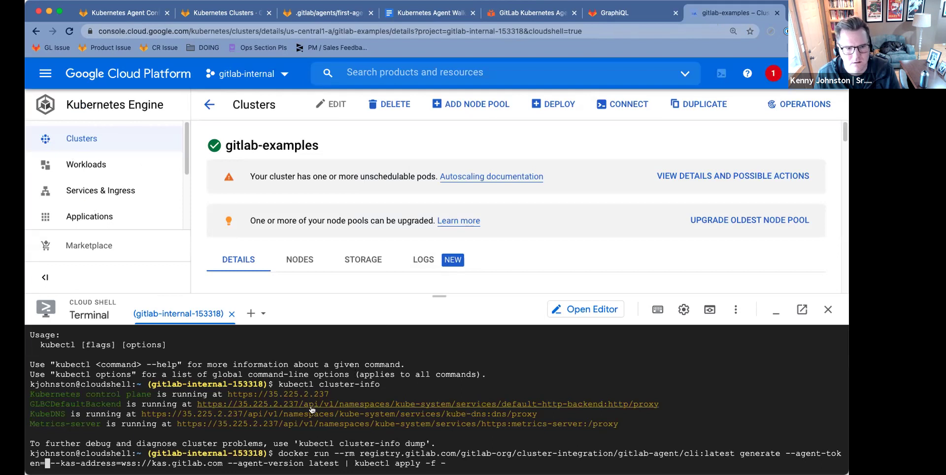
click(210, 413)
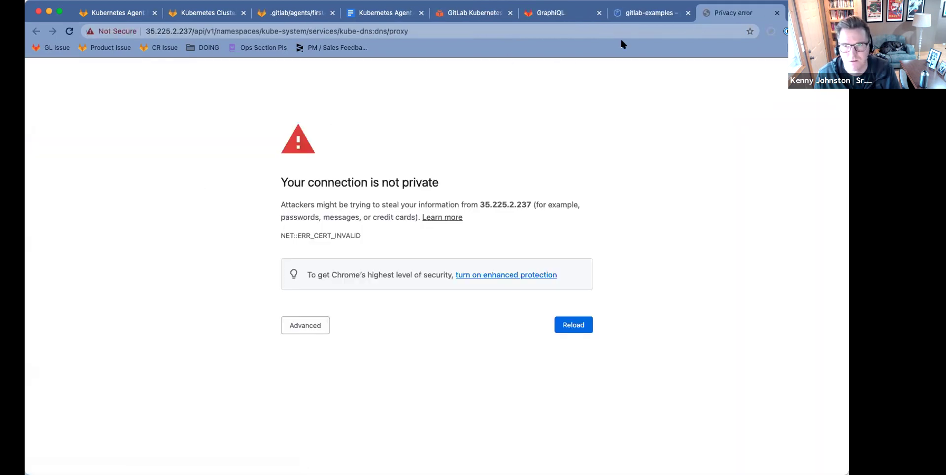
click(627, 19)
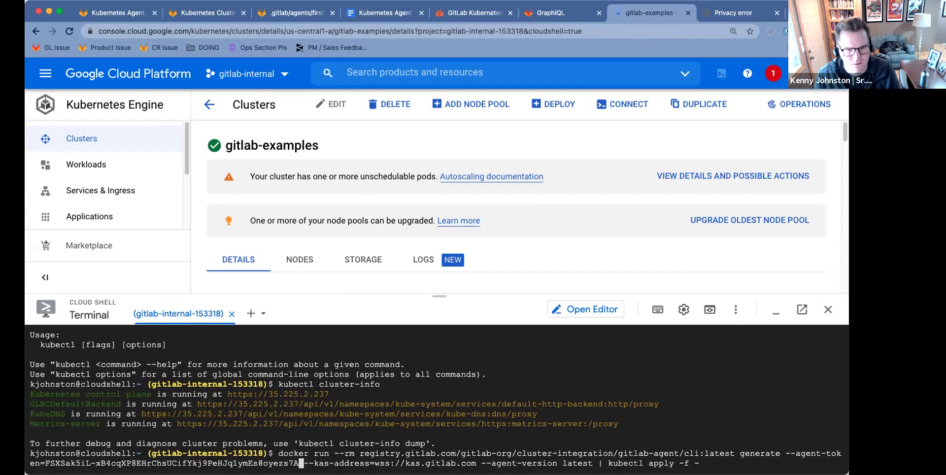
key(Return)
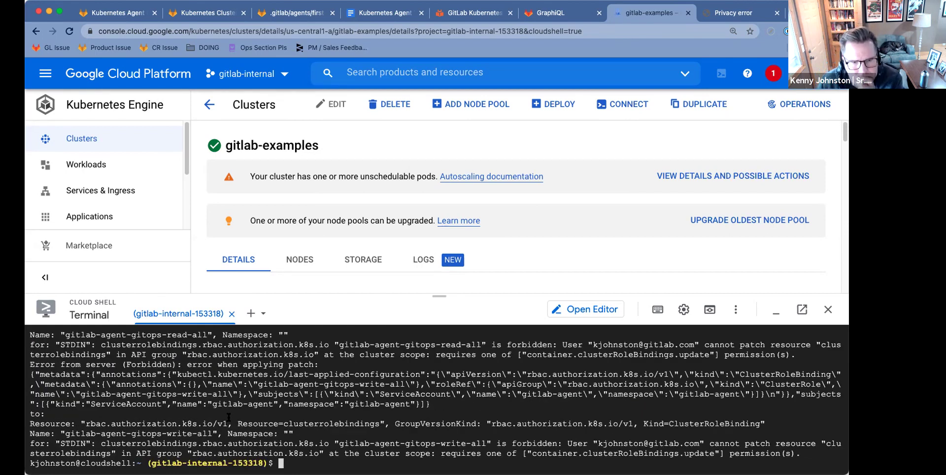
Read back through the install command's output in Cloud Shell to check how each agent resource was applied
scroll(228, 416, up, 3)
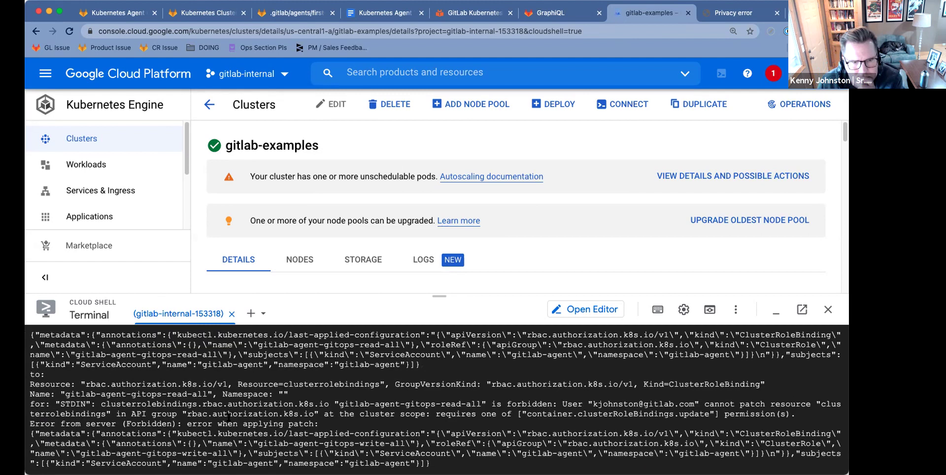
scroll(229, 417, up, 3)
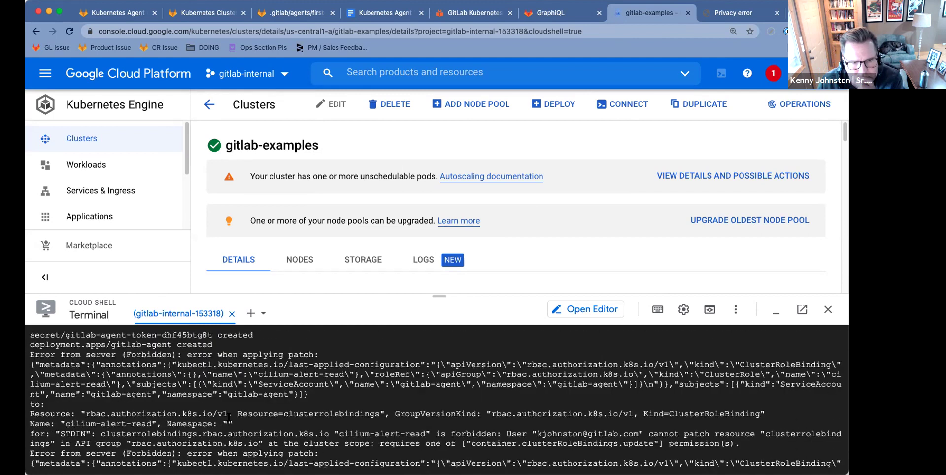
scroll(228, 416, up, 1)
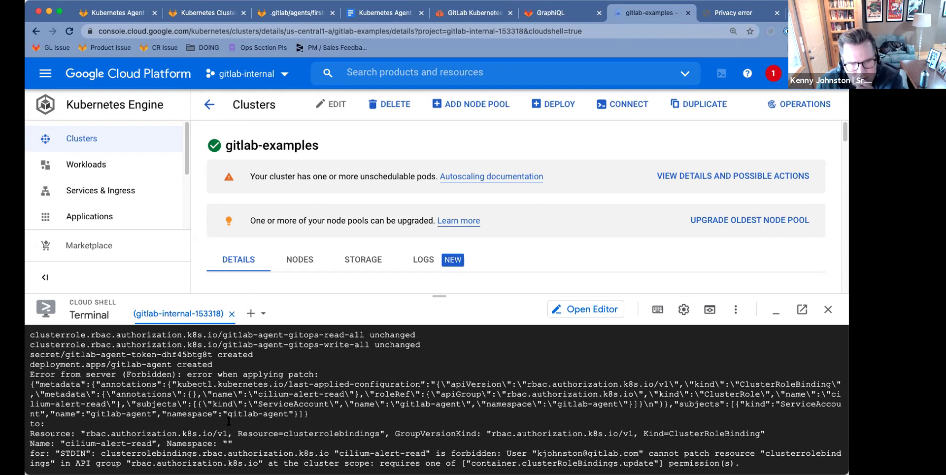
scroll(229, 422, down, 4)
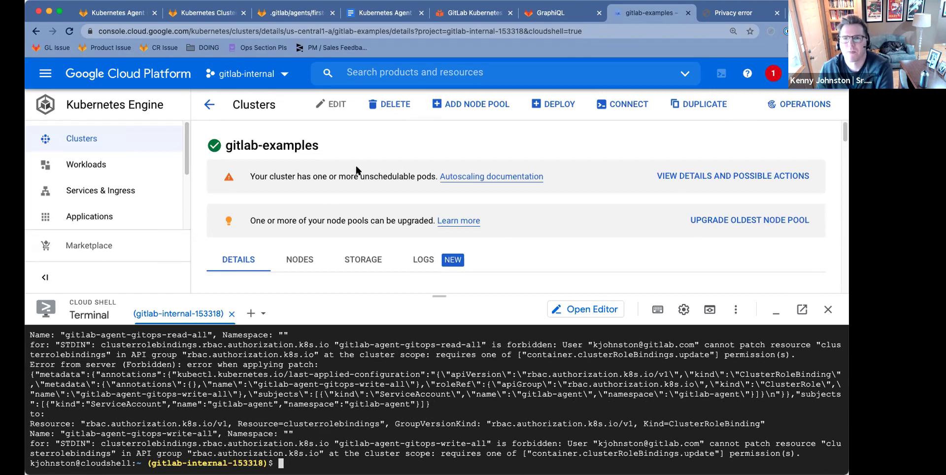
Open the gitlab-examples workloads in a separate browser tab and filter them to the gitlab-agent namespace
super+click(85, 164)
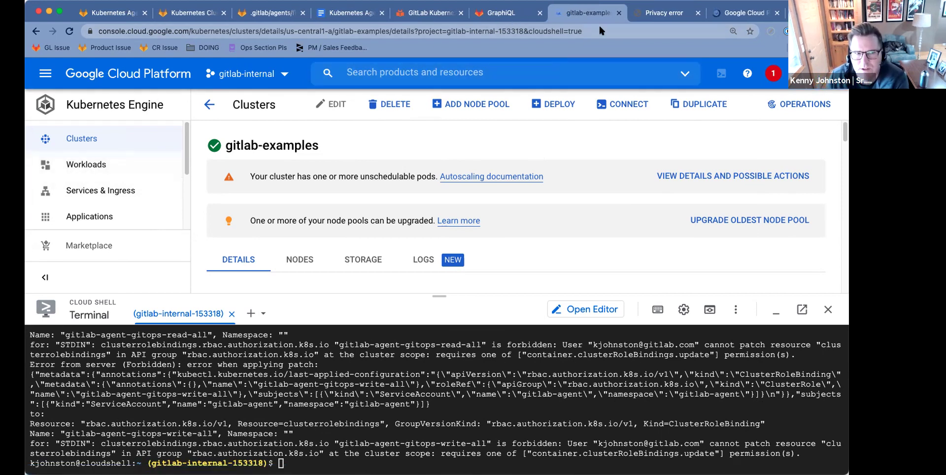
click(725, 12)
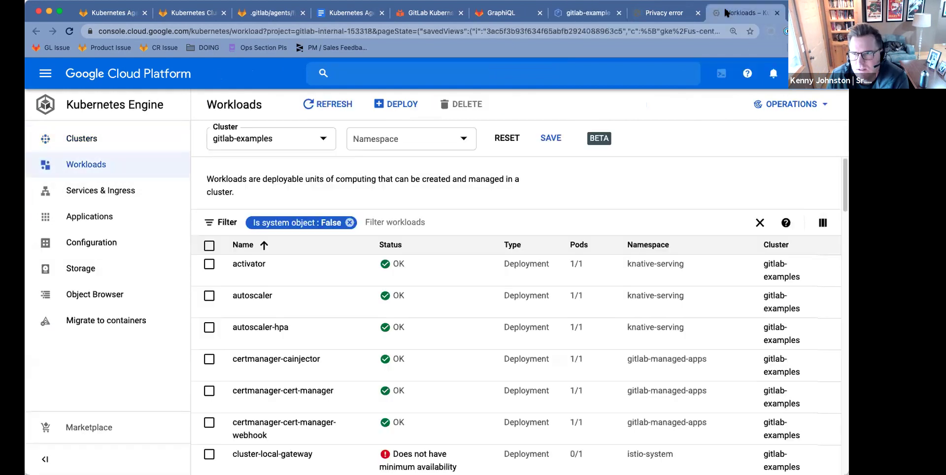
scroll(433, 320, down, 4)
scroll(434, 325, down, 5)
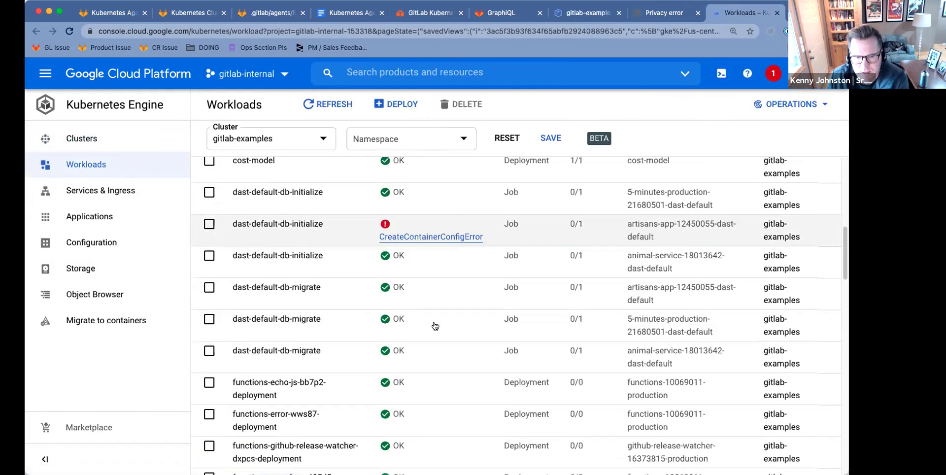
scroll(433, 326, up, 15)
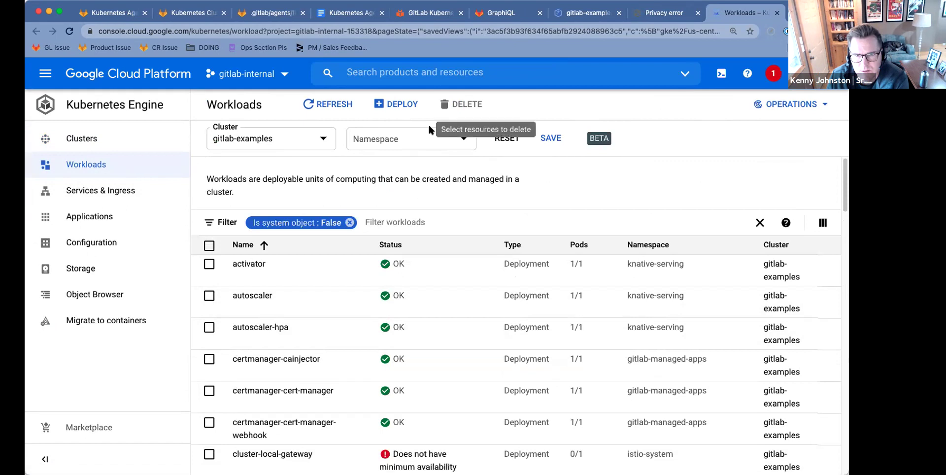
click(417, 145)
scroll(412, 249, down, 5)
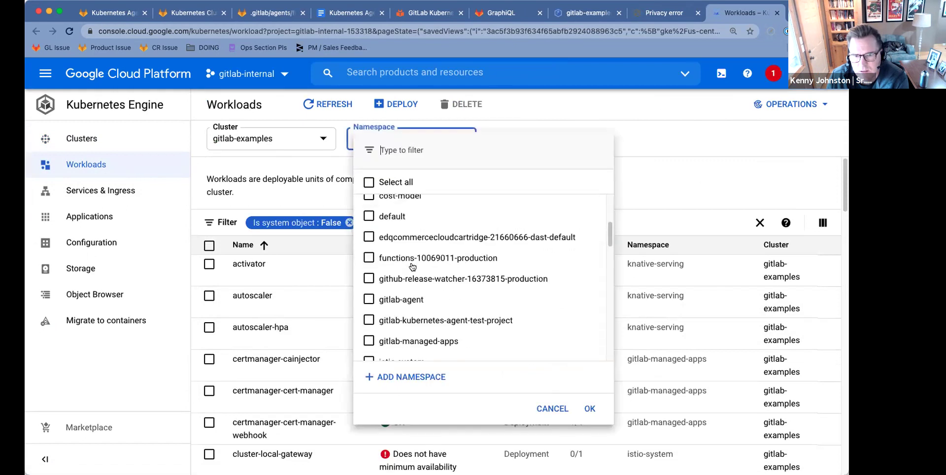
click(394, 282)
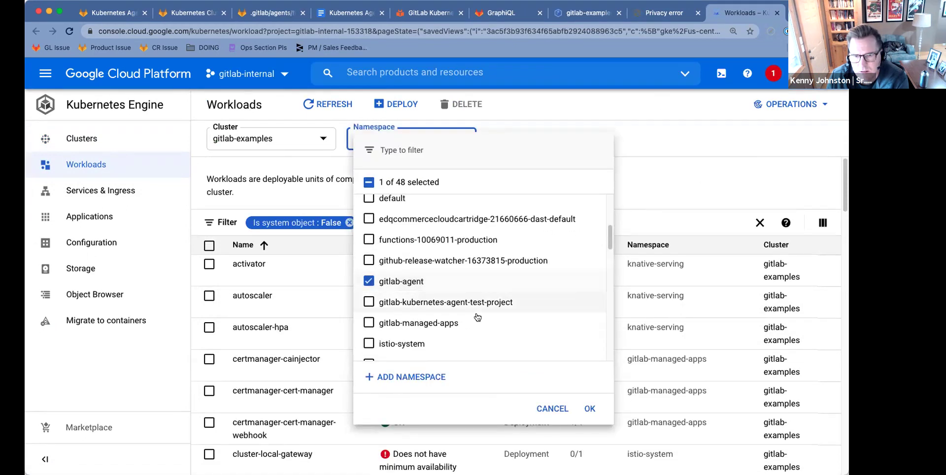
click(590, 409)
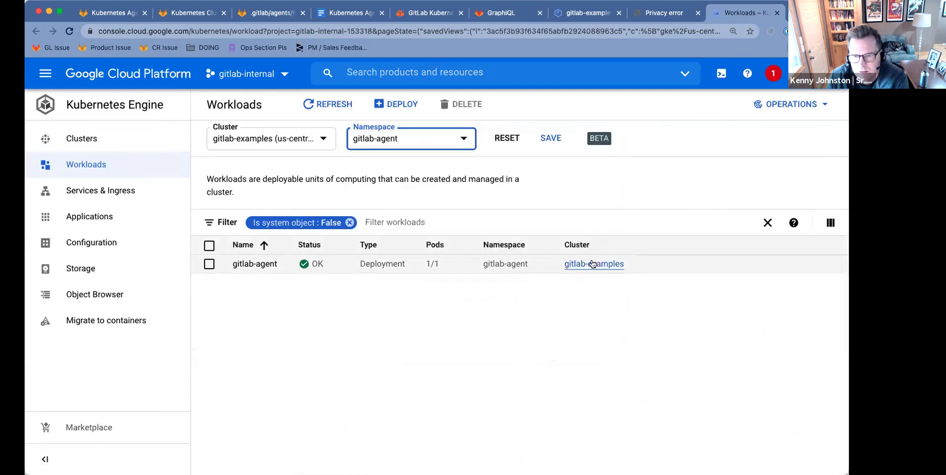
Add the gitlab-kubernetes-agent-test-project namespace to the workloads filter
click(231, 266)
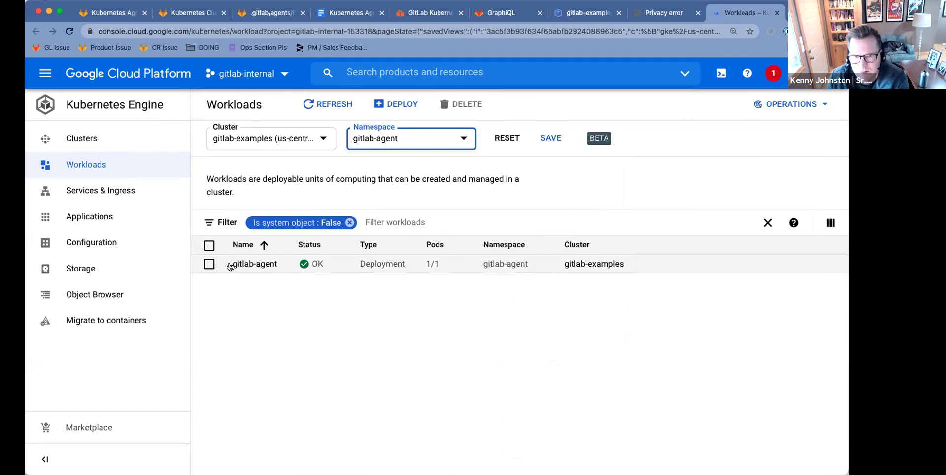
click(409, 139)
click(448, 300)
click(589, 409)
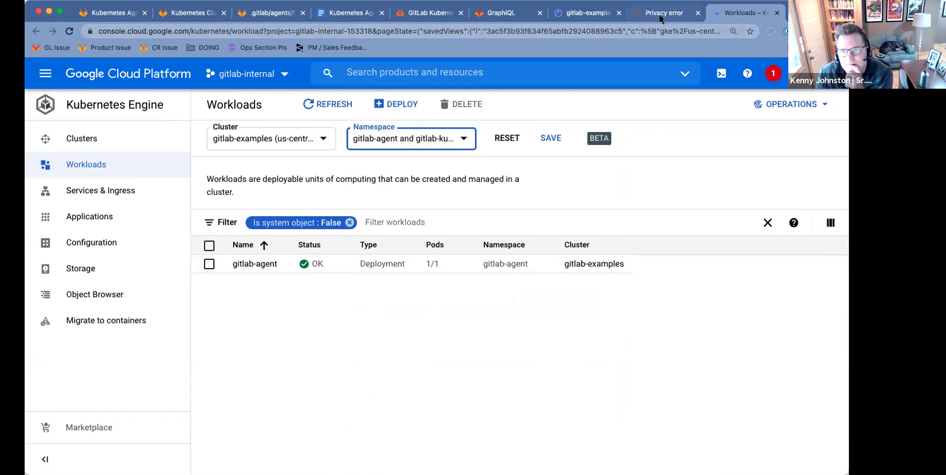
Return to the GitLab Docs agent page and reread the full one-liner installation command
click(414, 19)
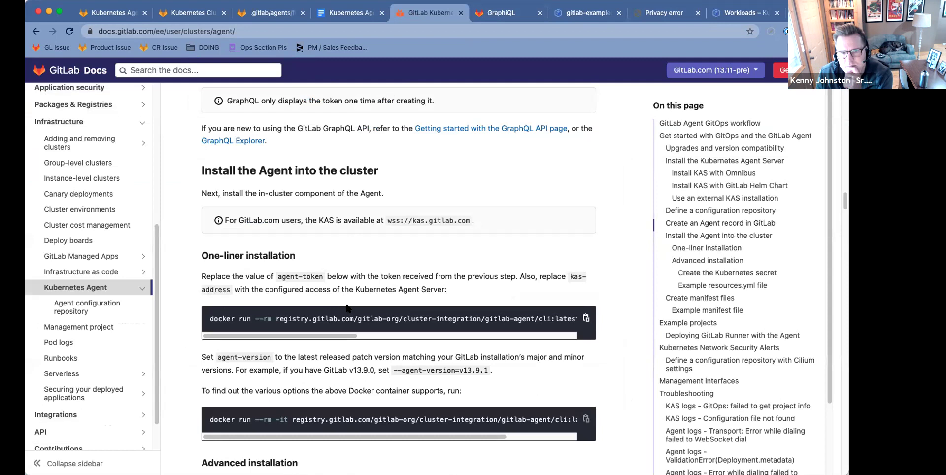
scroll(320, 335, down, 1)
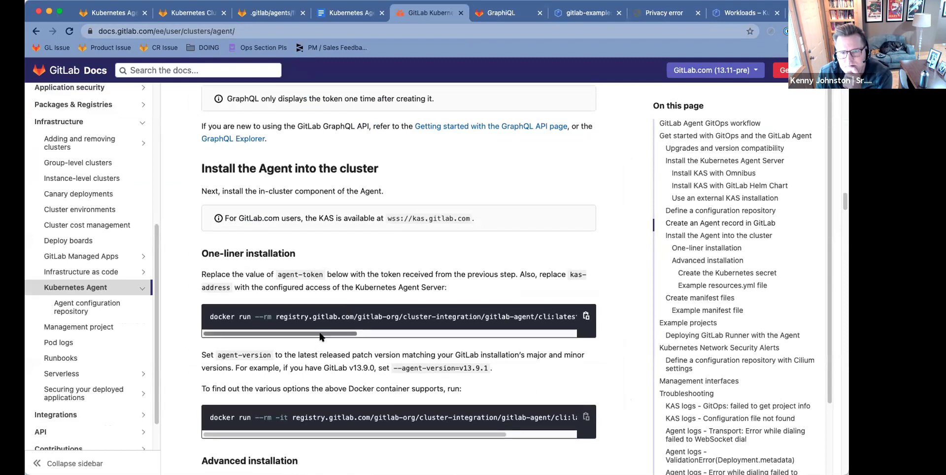
drag(327, 333, 552, 336)
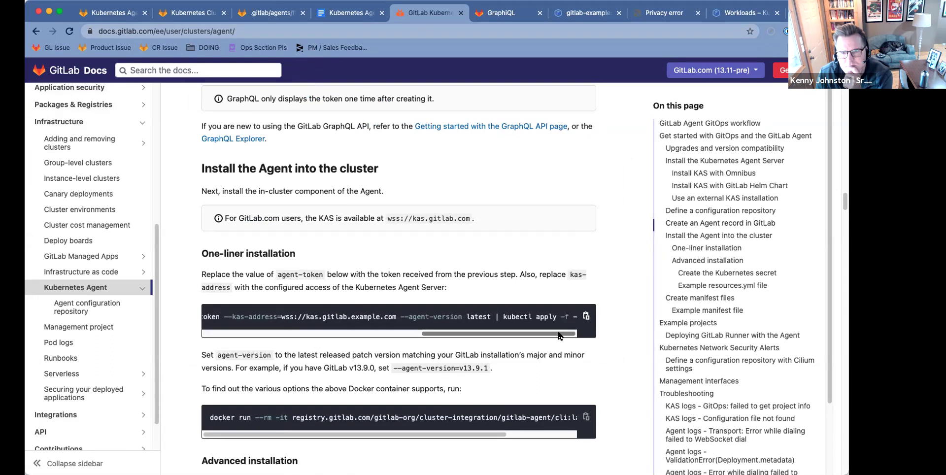
drag(571, 334, 222, 337)
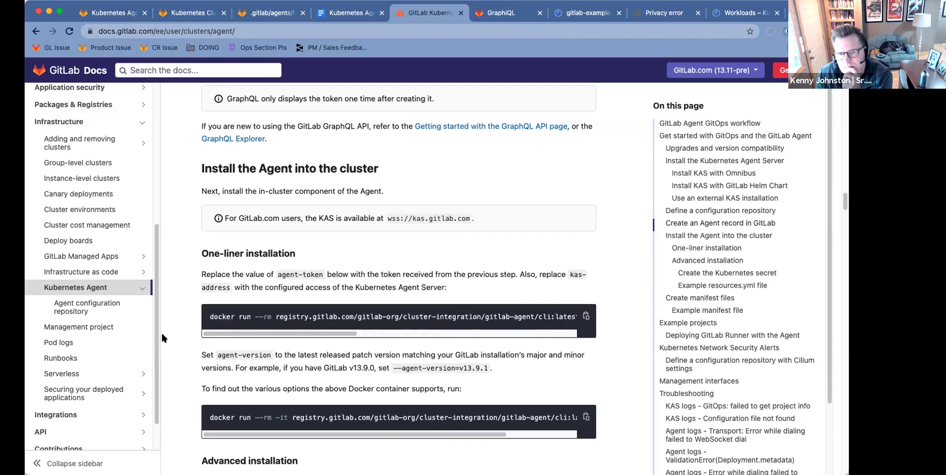
Read the Advanced installation section and examine the command for creating the agent's namespace
scroll(162, 335, down, 4)
scroll(161, 338, down, 6)
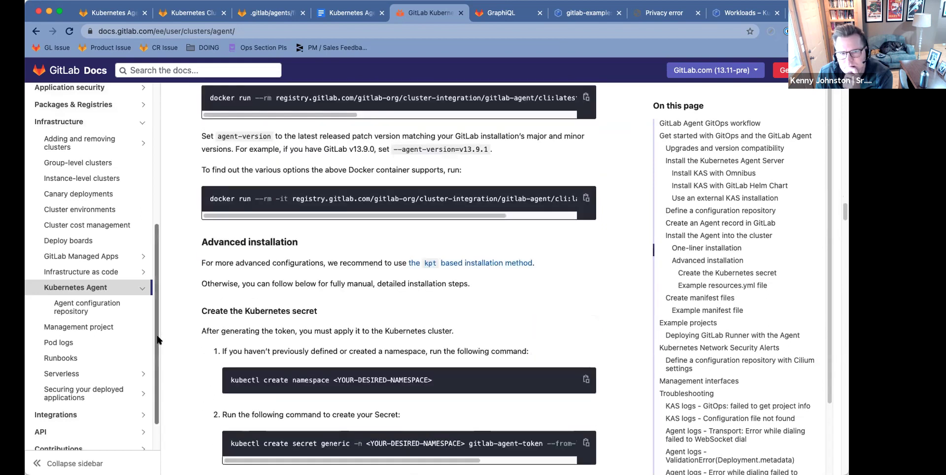
scroll(156, 339, down, 2)
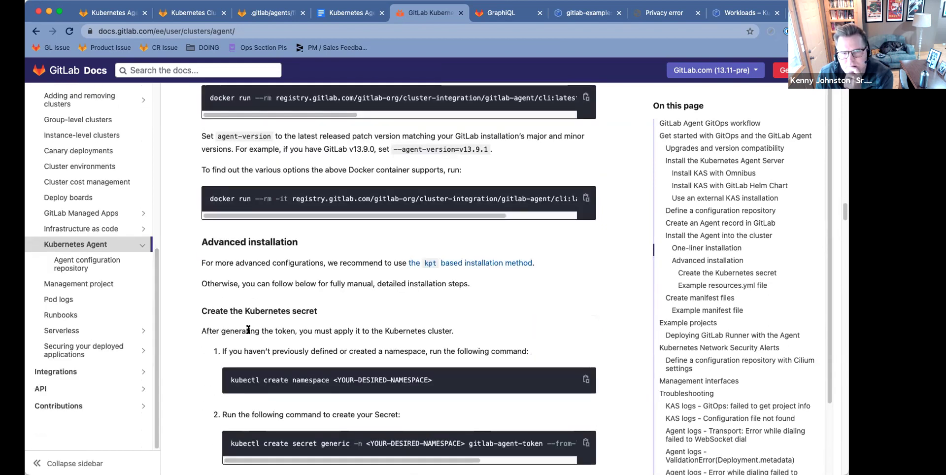
scroll(245, 331, down, 7)
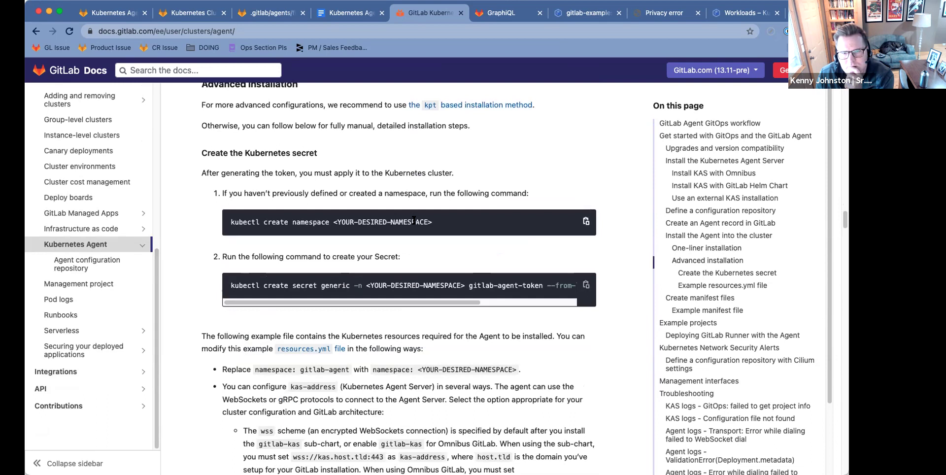
drag(446, 217, 232, 226)
click(232, 227)
triple_click(229, 224)
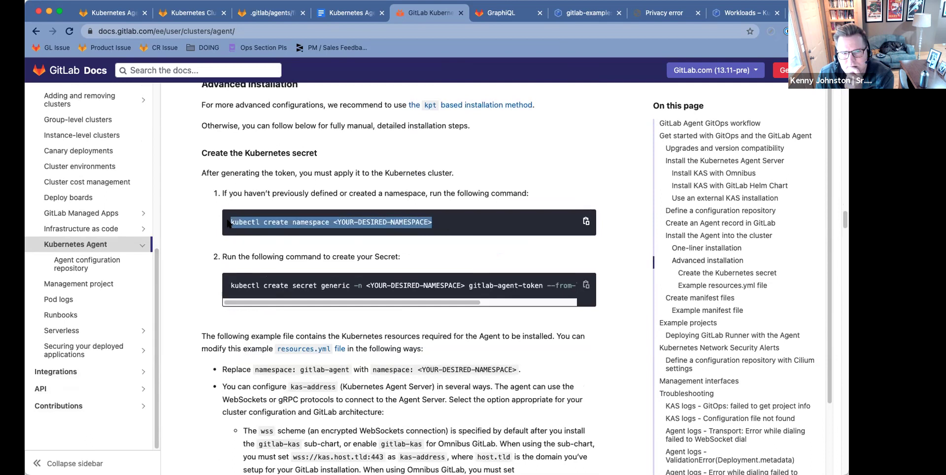
Inspect the full length of the command that creates the gitlab-agent-token secret and copy it
triple_click(265, 285)
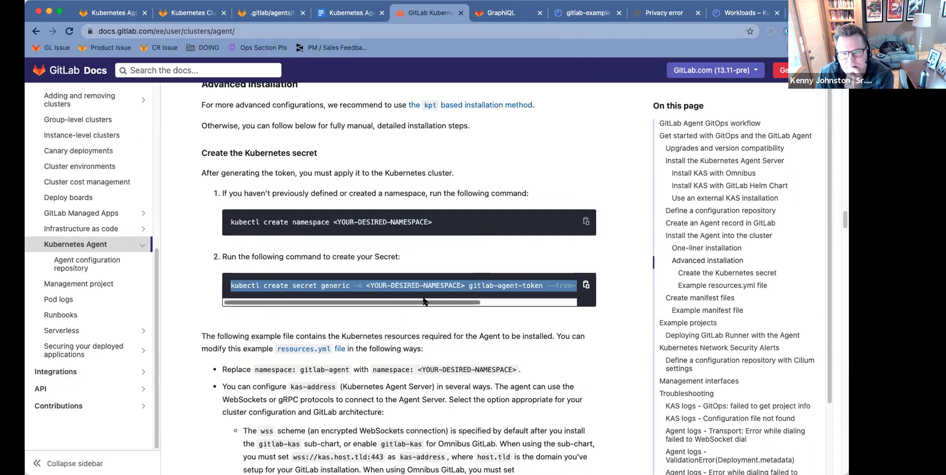
drag(427, 302, 548, 305)
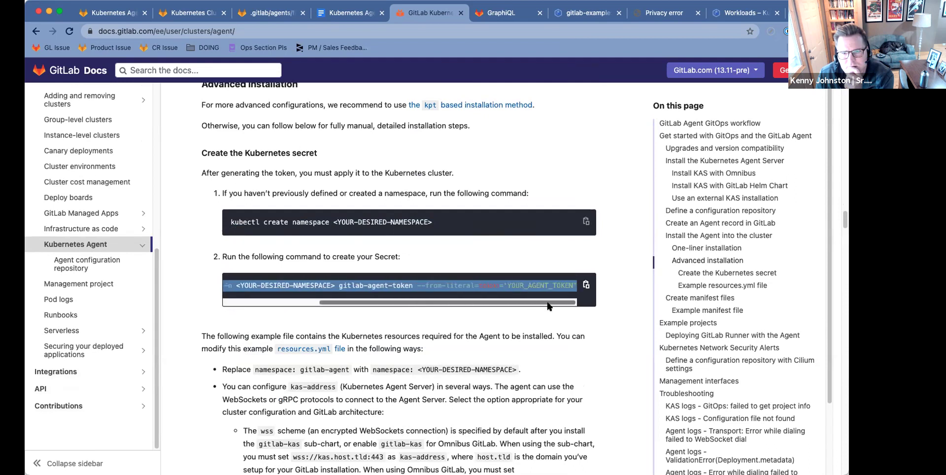
drag(548, 306, 260, 316)
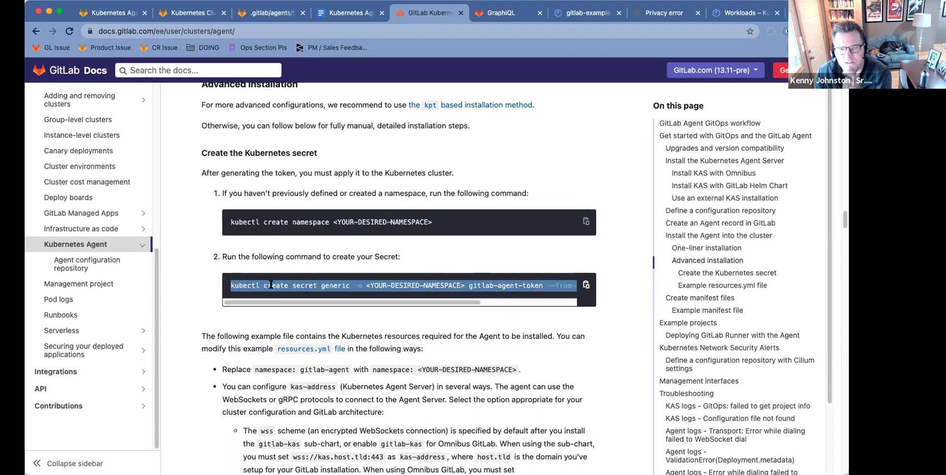
click(587, 285)
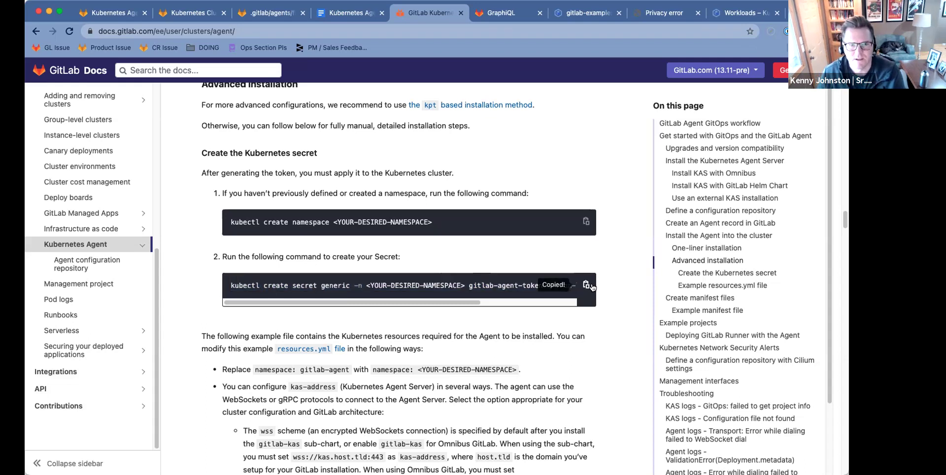
Switch to the Kubernetes Agent Walk Through document and add the note "One liner permission errors" under Notes
scroll(591, 287, up, 5)
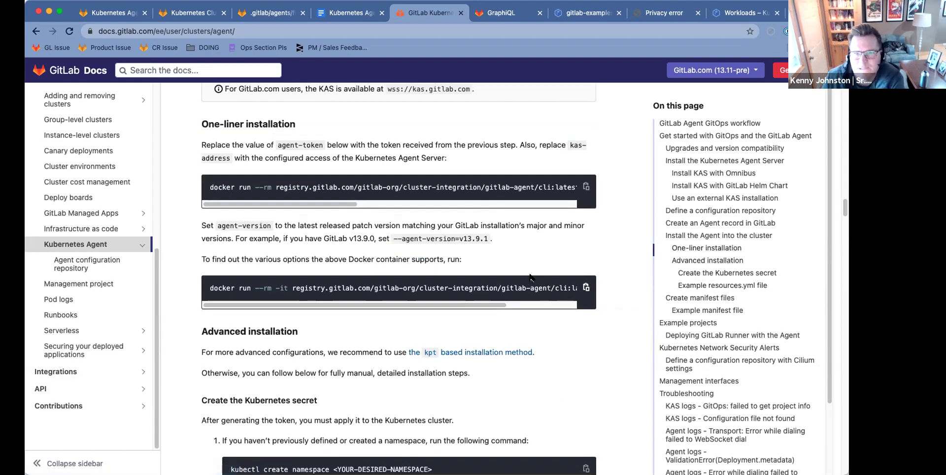
scroll(493, 271, down, 5)
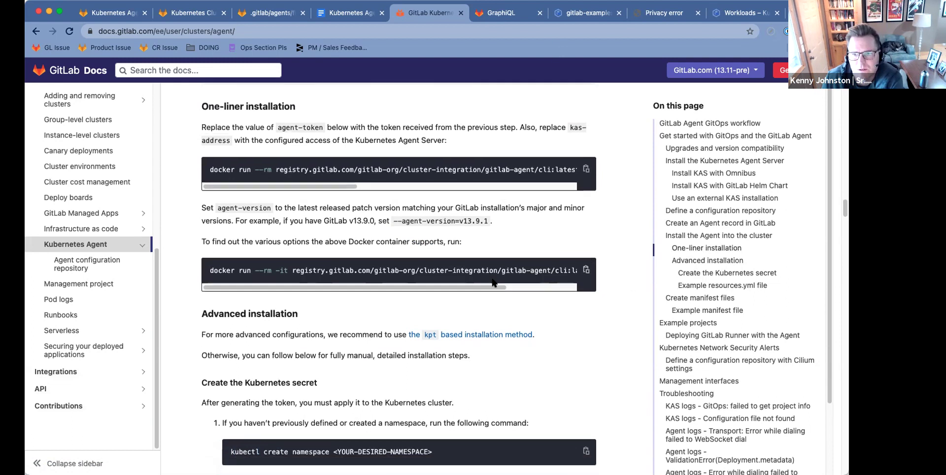
scroll(731, 336, down, 2)
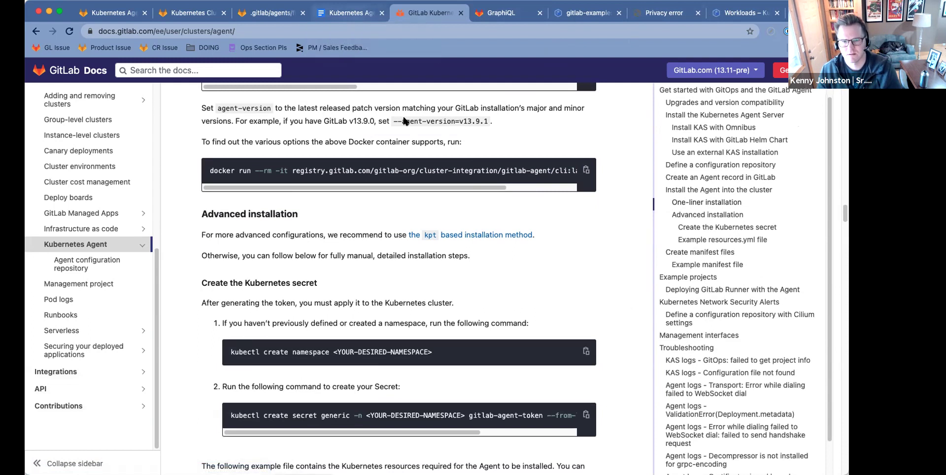
click(352, 14)
text(One )
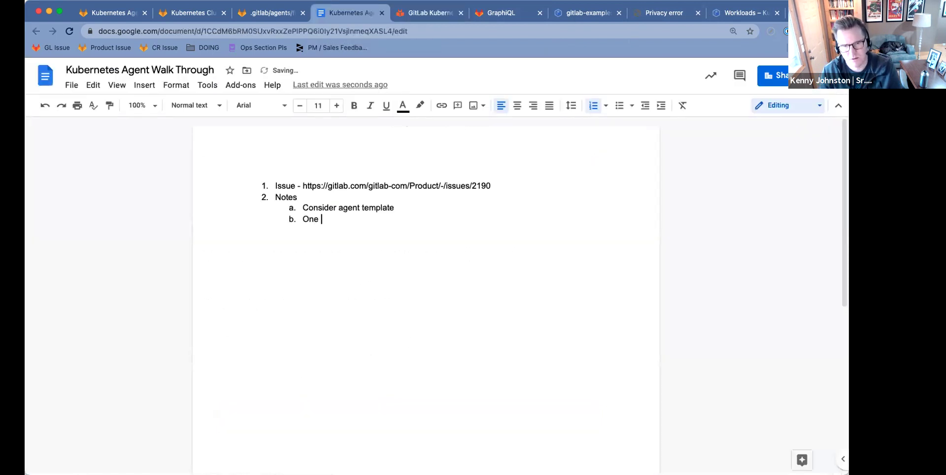
text(liner permission errors)
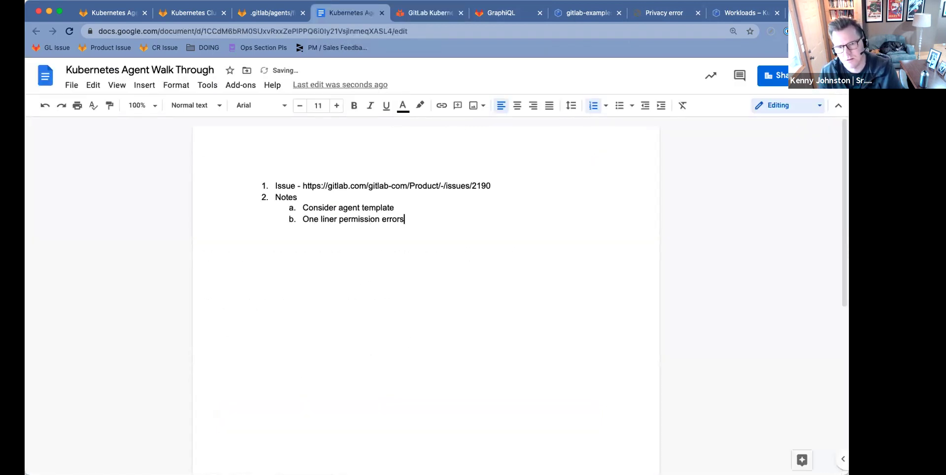
key(Return)
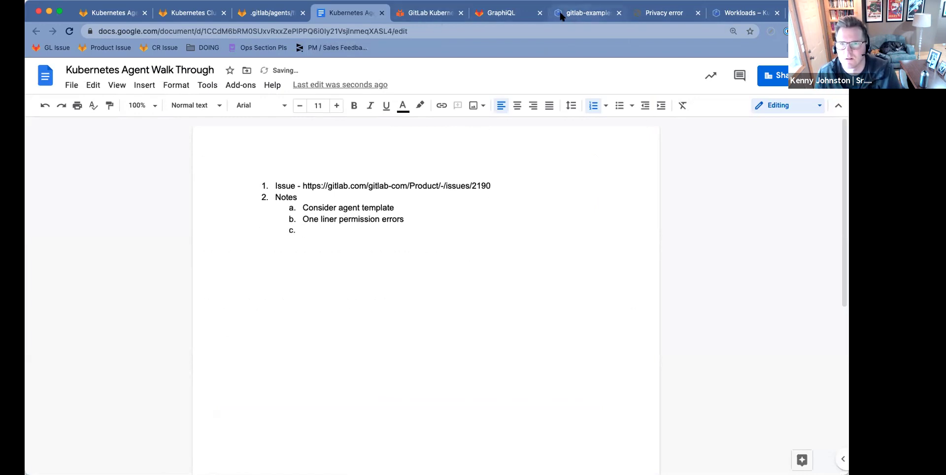
Go back to the gitlab-examples Cloud Shell, enlarge the terminal, and capture an image of the cluster role binding error output
click(585, 17)
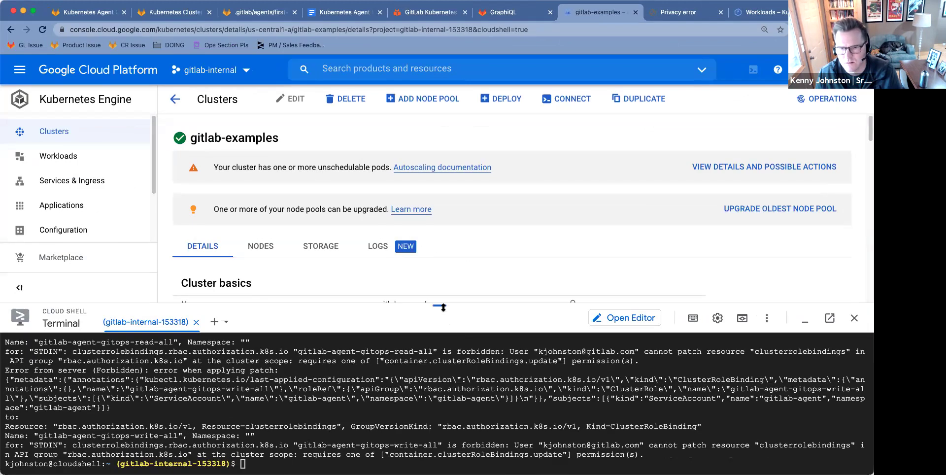
drag(440, 304, 427, 96)
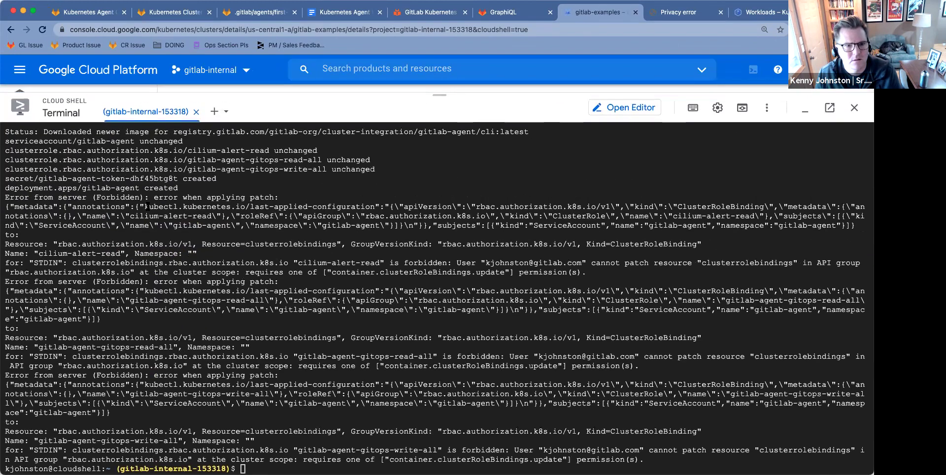
scroll(147, 206, up, 1)
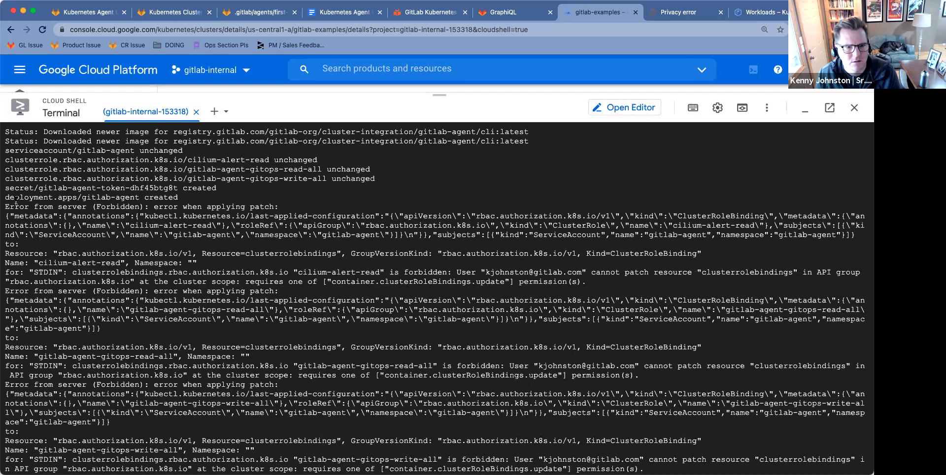
drag(11, 207, 459, 403)
click(71, 244)
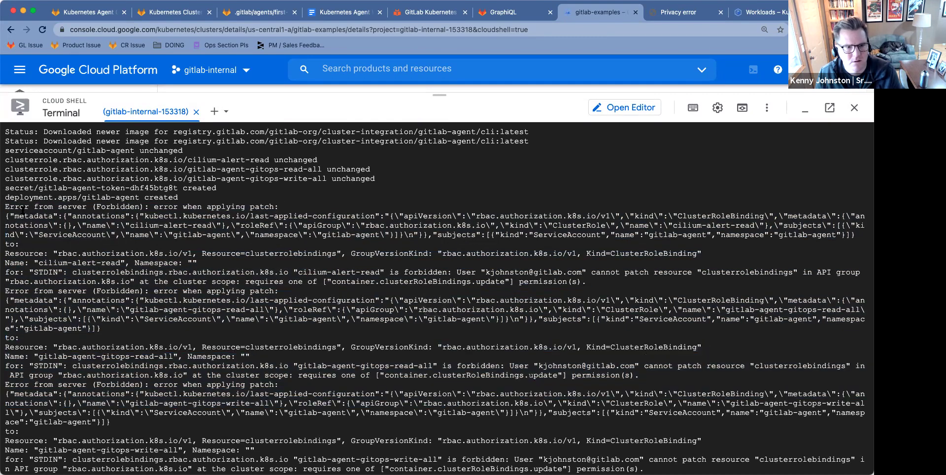
drag(6, 204, 662, 458)
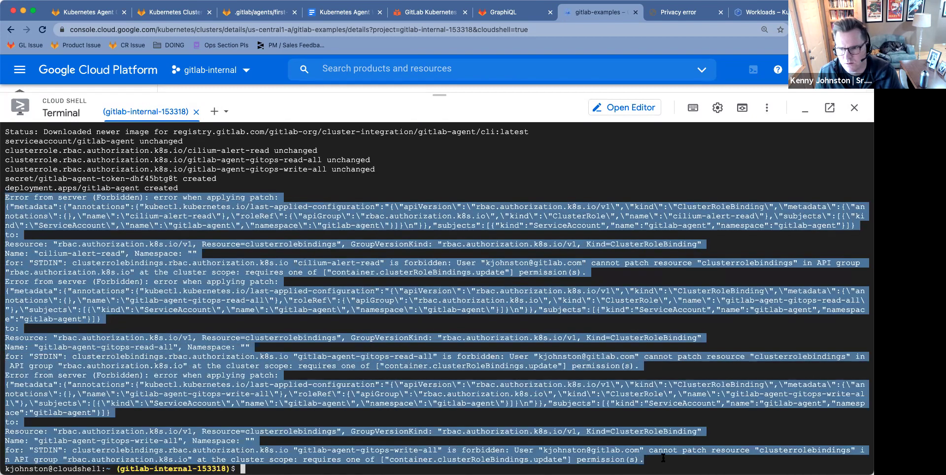
click(662, 458)
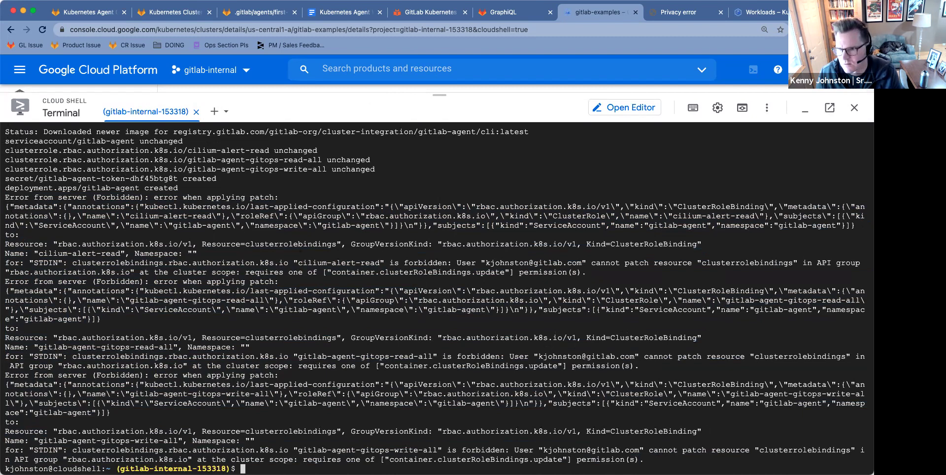
Insert the terminal error screenshot below the permission errors note in the walk-through document and start a new list item
click(342, 17)
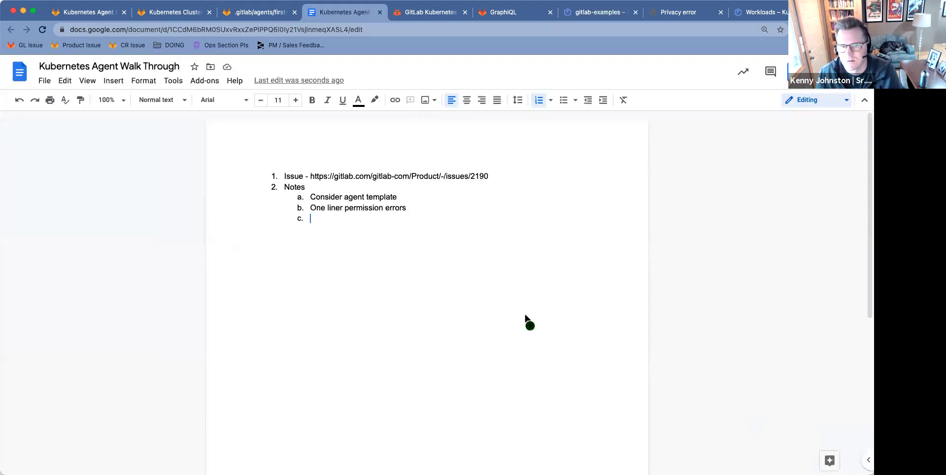
key(super+v)
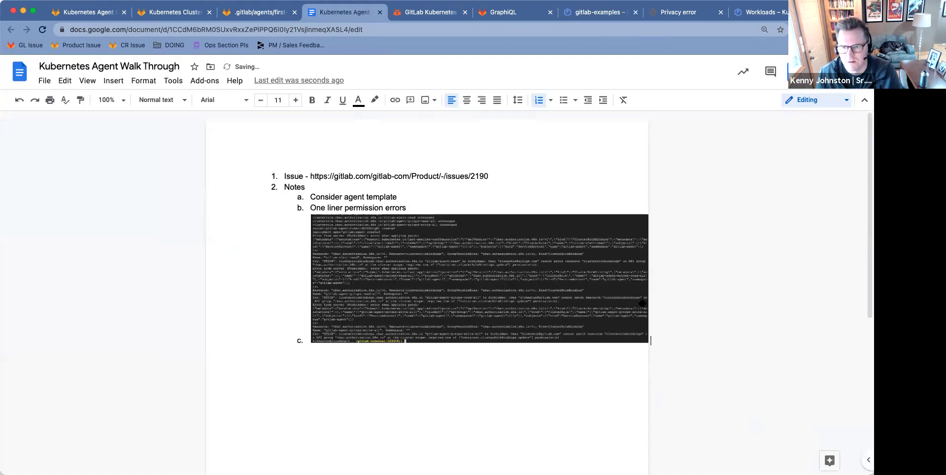
key(Return)
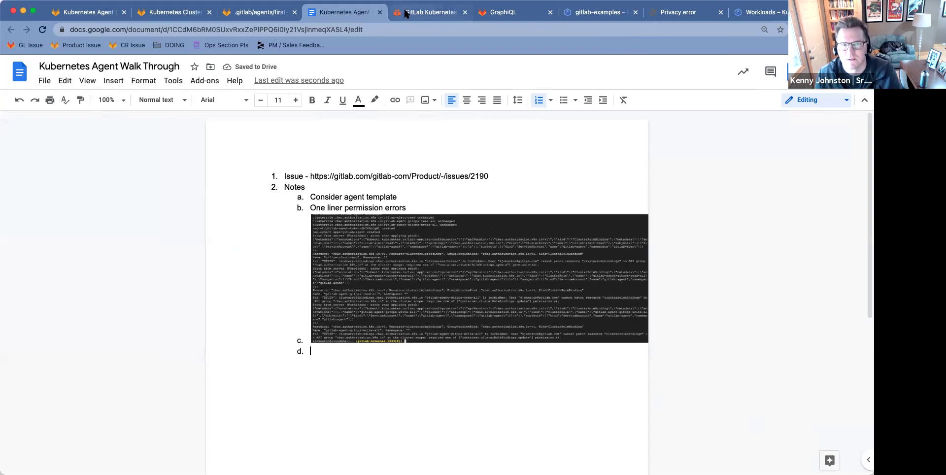
Return to the GitLab Docs agent page and read the Create manifest files section, including the example NGINX manifest and example projects
click(438, 19)
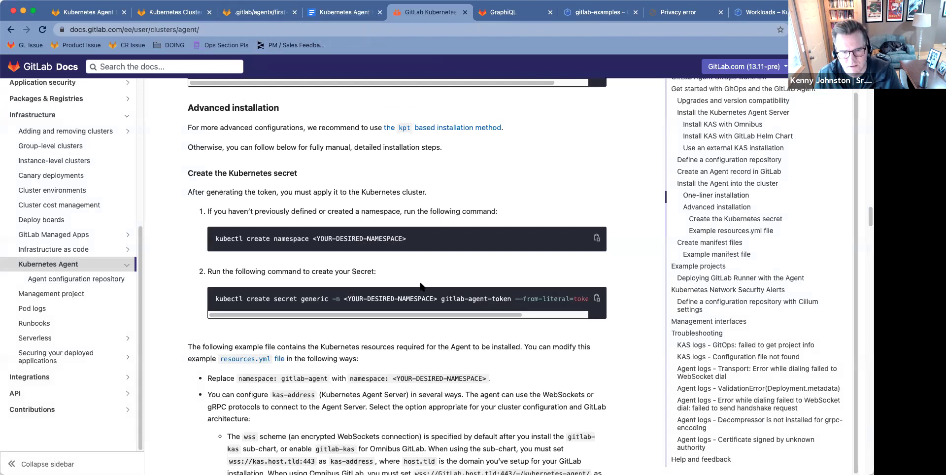
scroll(422, 285, down, 10)
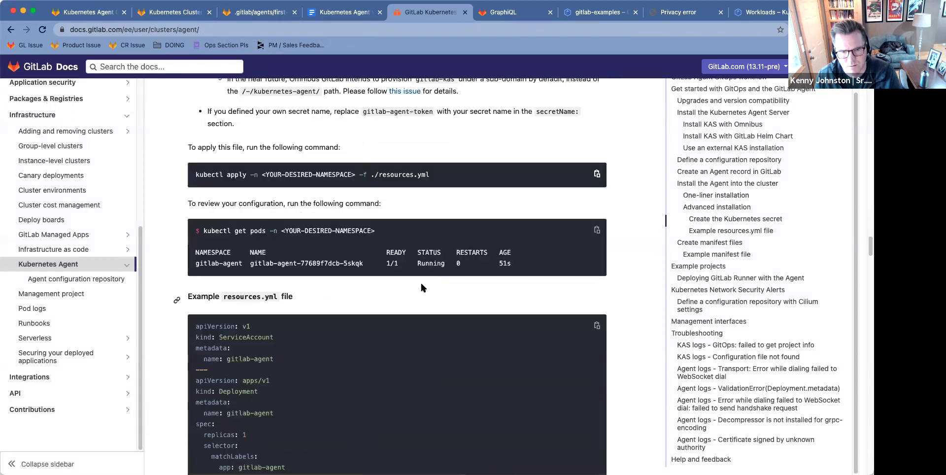
click(719, 243)
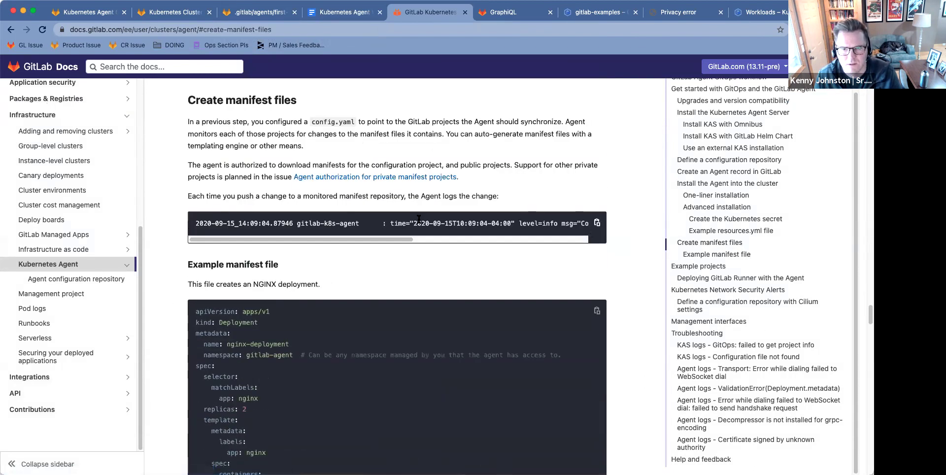
drag(344, 242, 590, 226)
drag(527, 226, 220, 229)
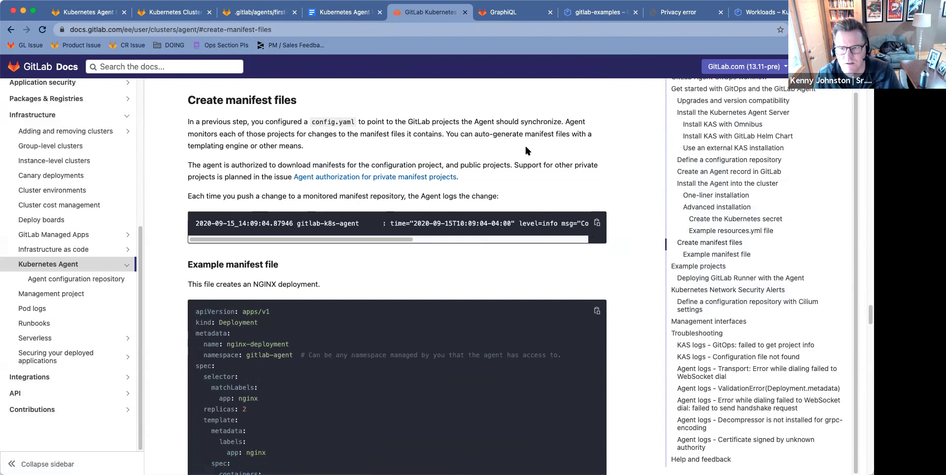
scroll(386, 279, down, 5)
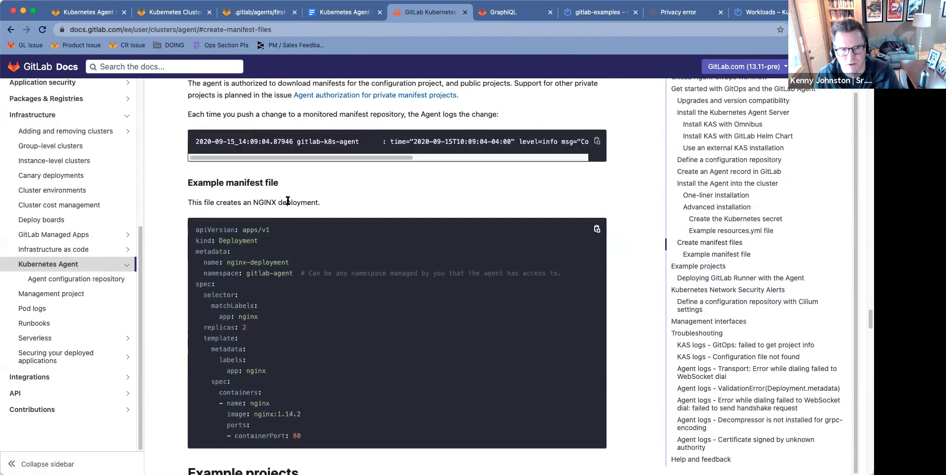
scroll(290, 203, up, 2)
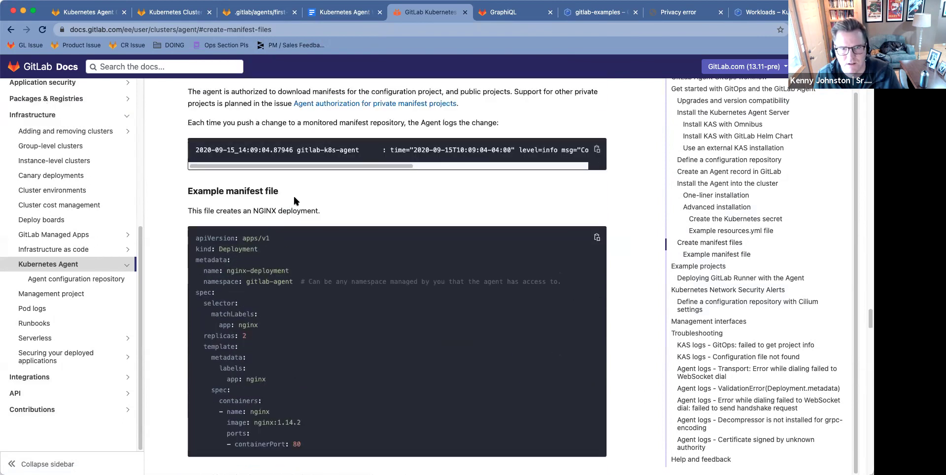
scroll(294, 200, down, 5)
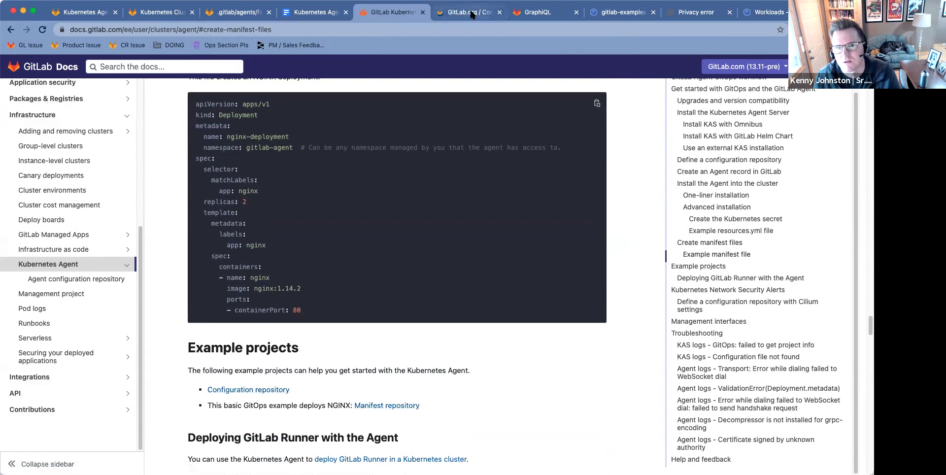
Open the raw manifest.yaml of the gitops-project example repository and select its entire content
click(468, 12)
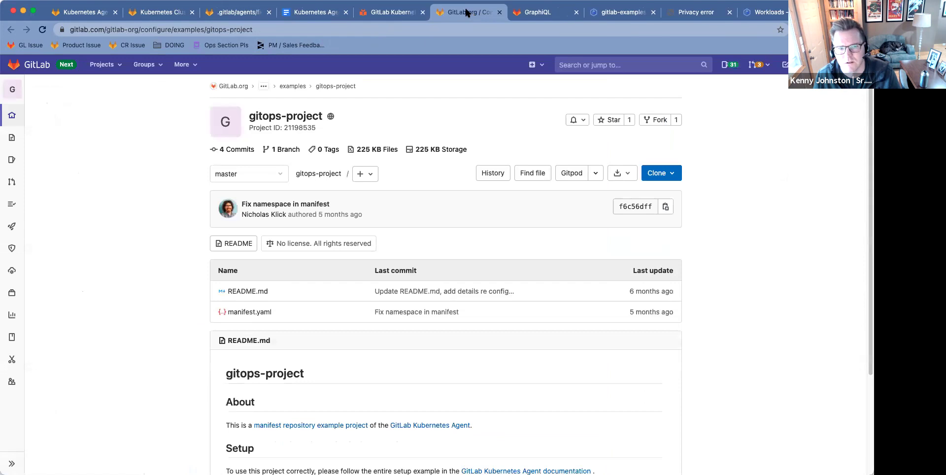
click(249, 312)
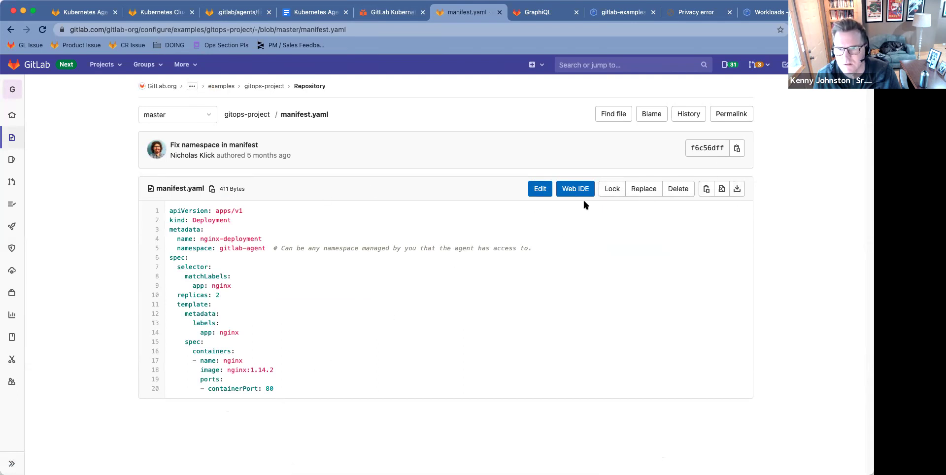
click(720, 189)
drag(113, 207, 3, 63)
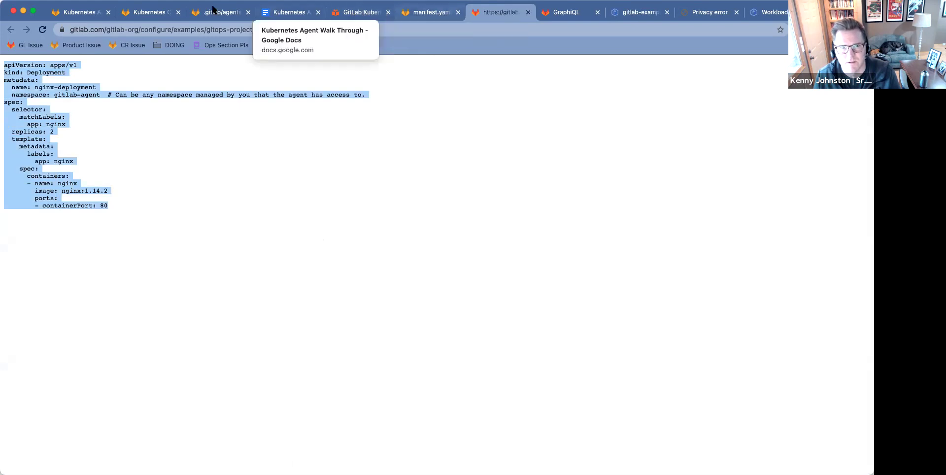
Check the Kubernetes Agent Test project's GitLab Agent managed clusters and reload the clusters page with that list open
click(151, 14)
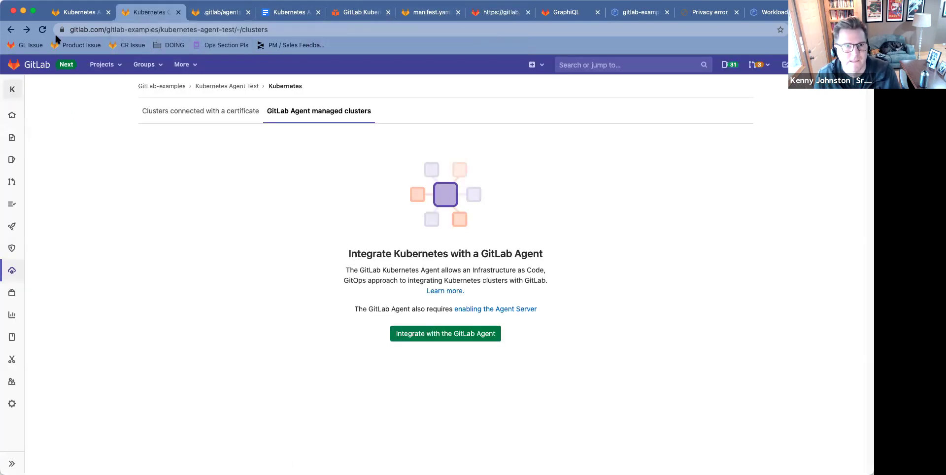
click(26, 29)
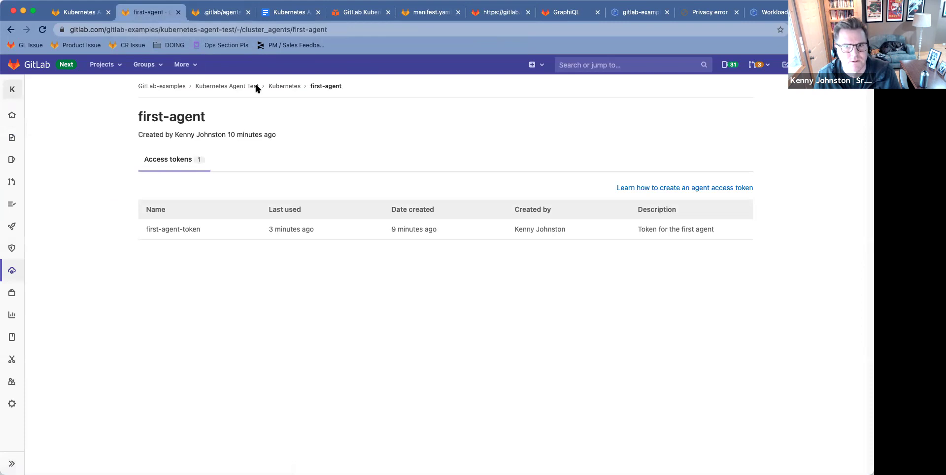
click(11, 30)
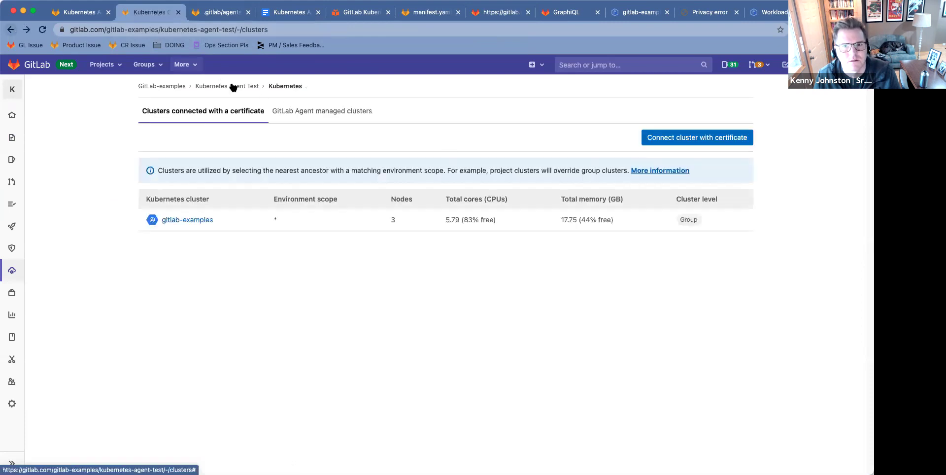
click(311, 120)
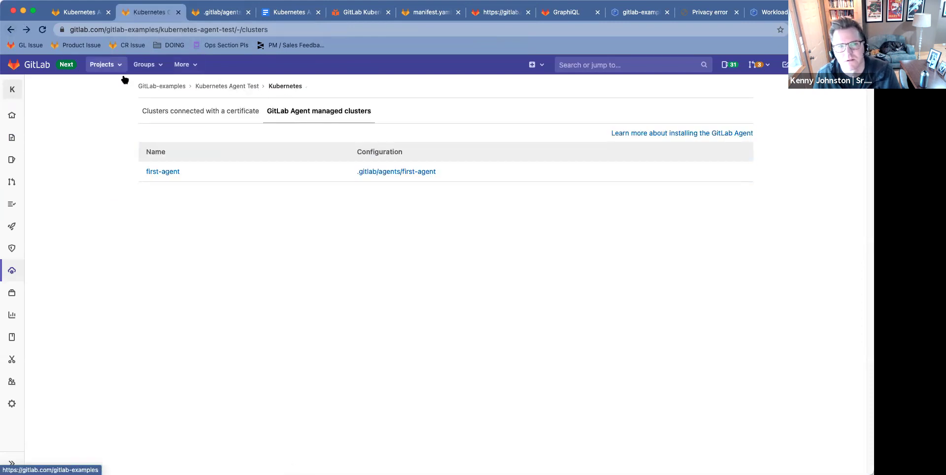
click(42, 30)
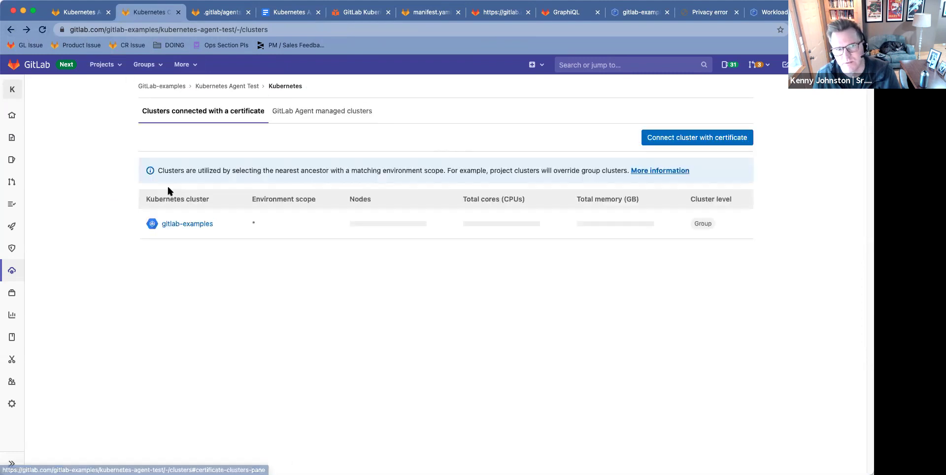
Add the note "Refresh on clusters doesn't stay with CLuster type - “like Agent based”" to the walk-through document
click(285, 13)
text(Re)
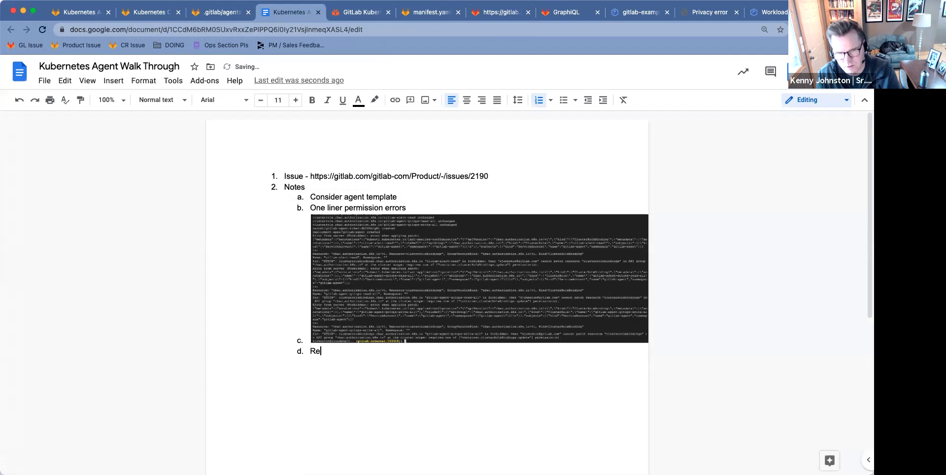
text(fresh on clusters)
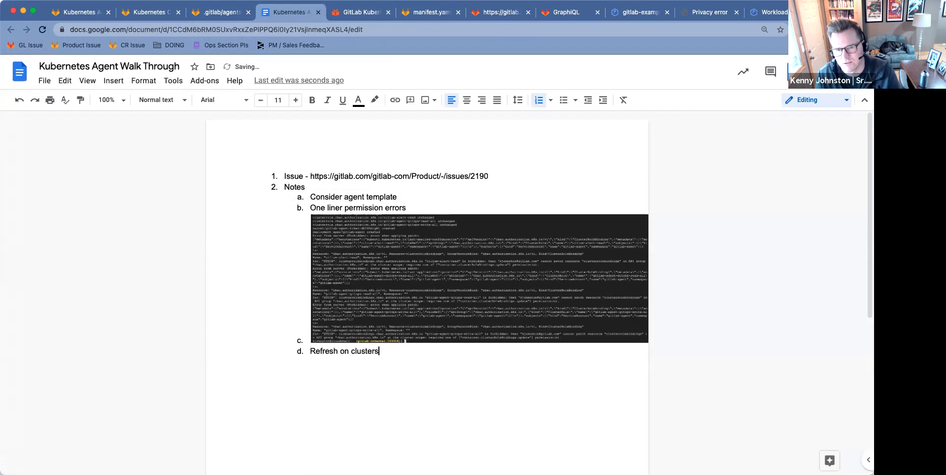
text( doesn't stay with CLuster type - “)
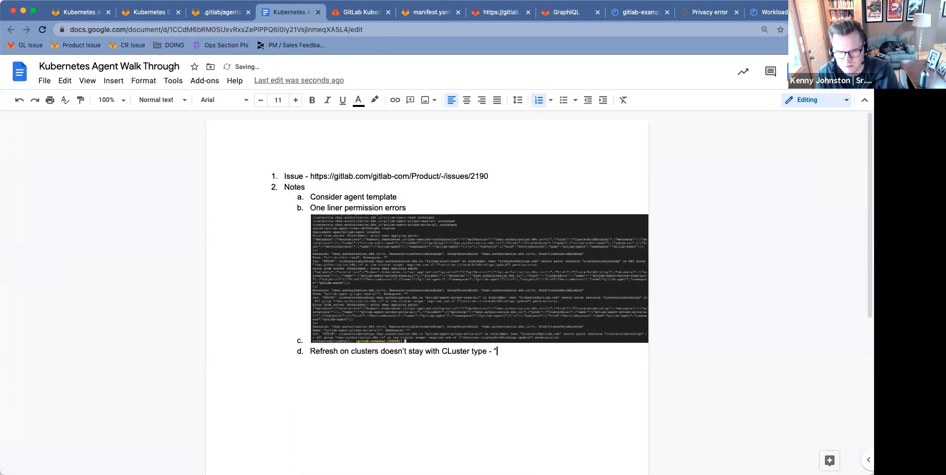
text(based”)
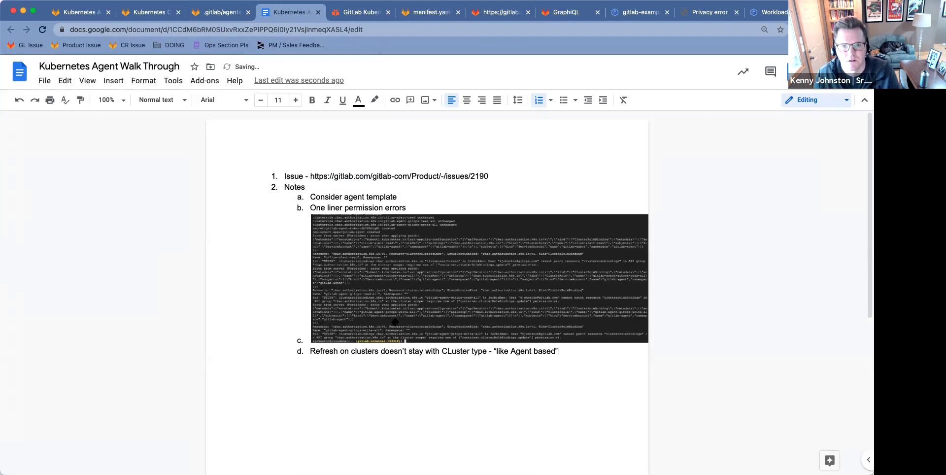
Repeat the reload check on the Kubernetes clusters page with the GitLab Agent managed clusters list open
click(209, 14)
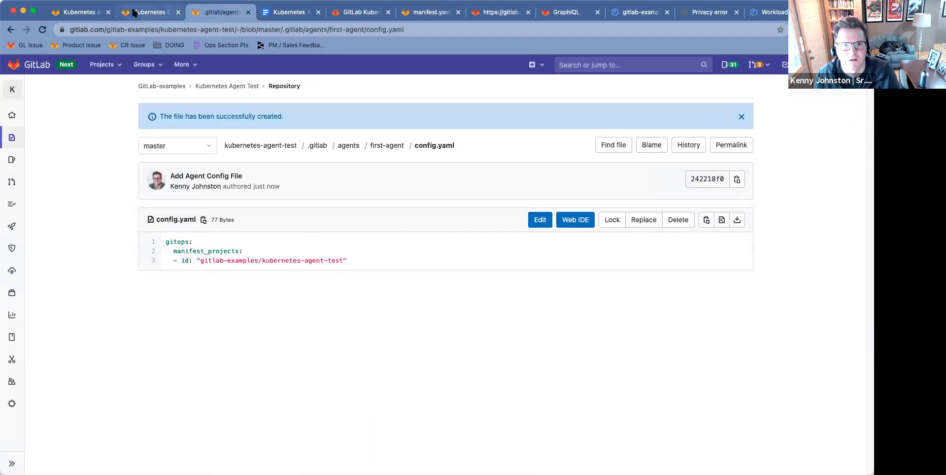
click(148, 12)
click(43, 30)
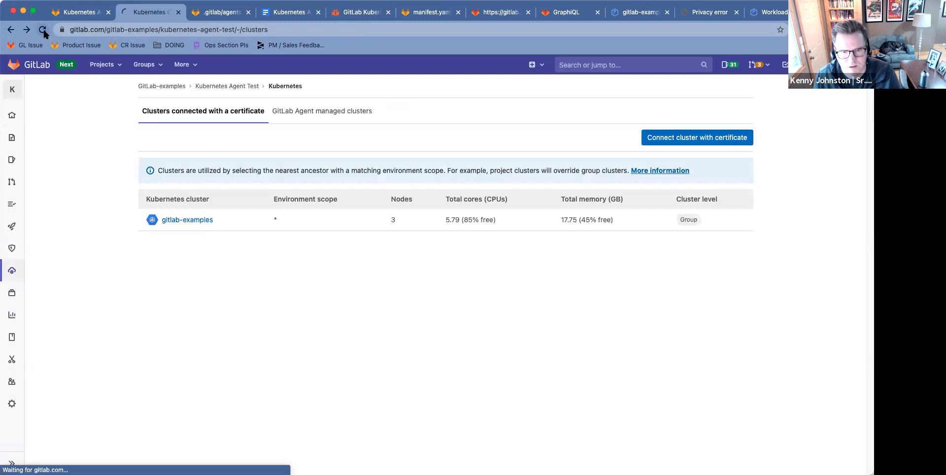
click(304, 113)
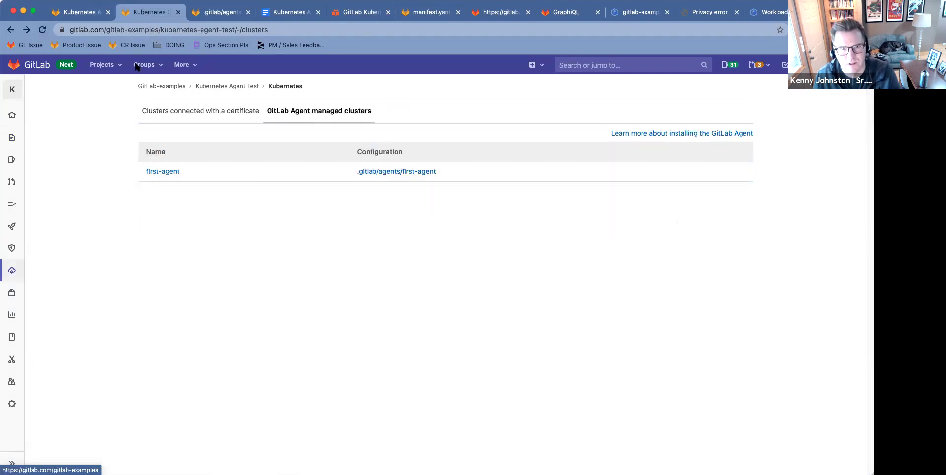
click(43, 30)
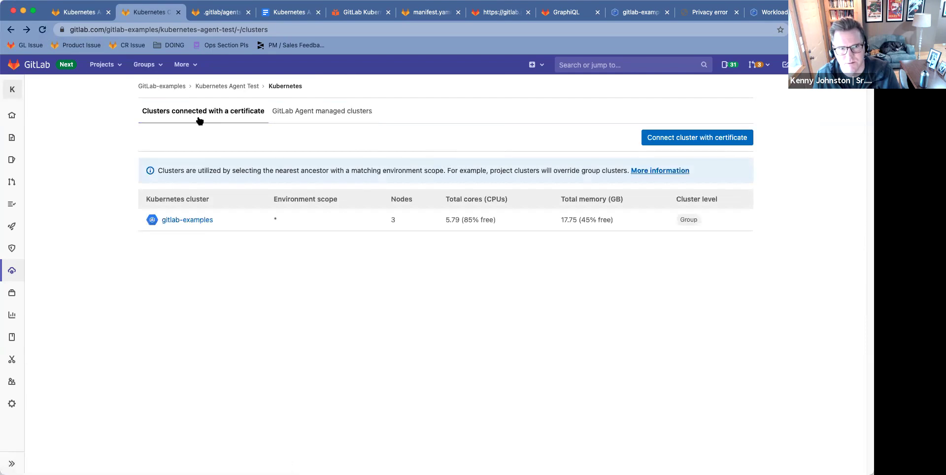
Copy the agent managed clusters page address, paste it as a sub-item under the refresh note in the walk-through document, and start another note item
click(313, 116)
click(251, 29)
key(super+c)
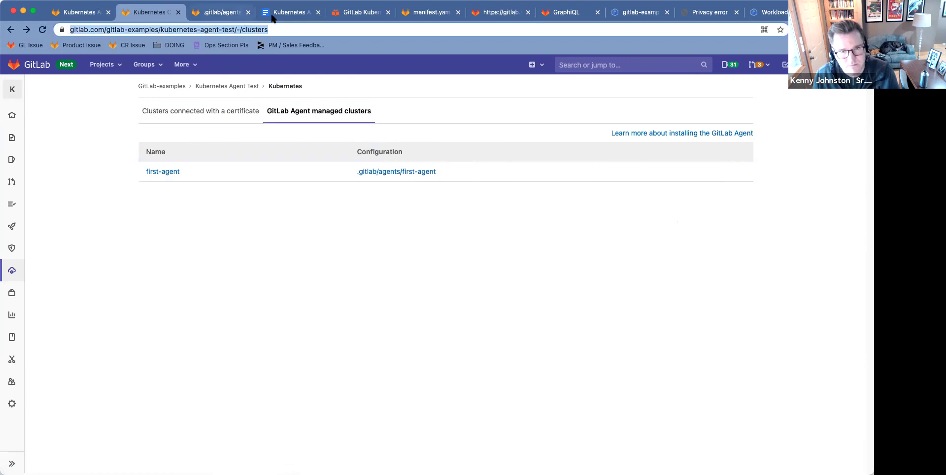
click(291, 12)
key(Return)
key(Tab)
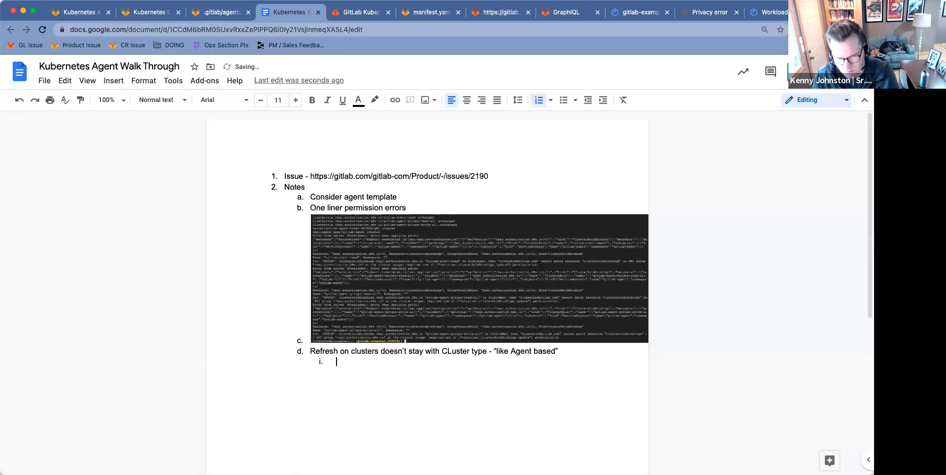
key(super+v)
key(Return)
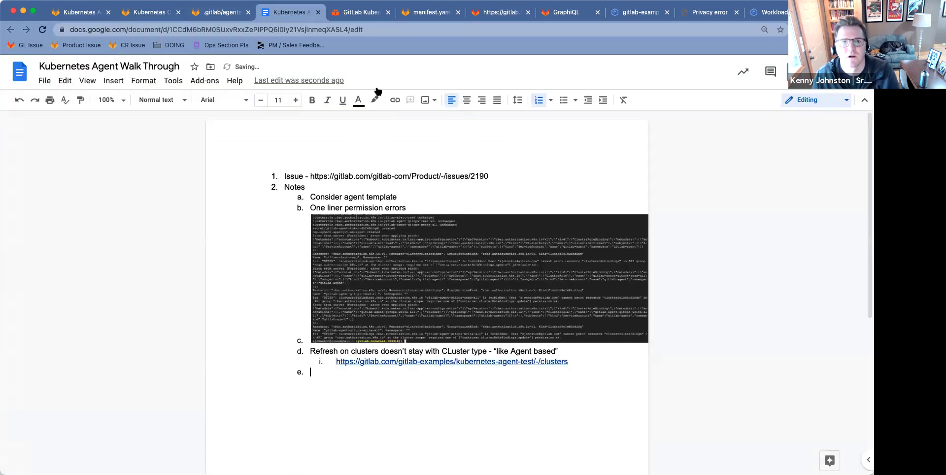
Check the first-agent details, and start a new file named manifest.yaml in the Kubernetes Agent Test repository
click(149, 12)
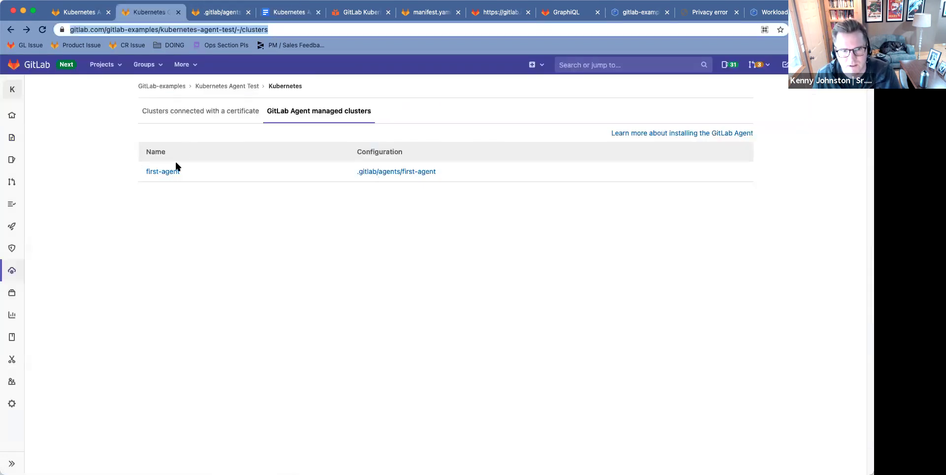
click(163, 171)
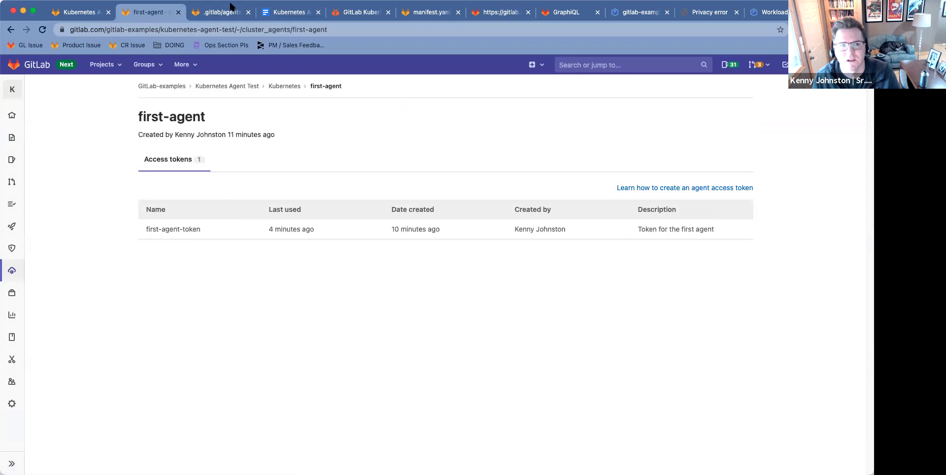
click(239, 88)
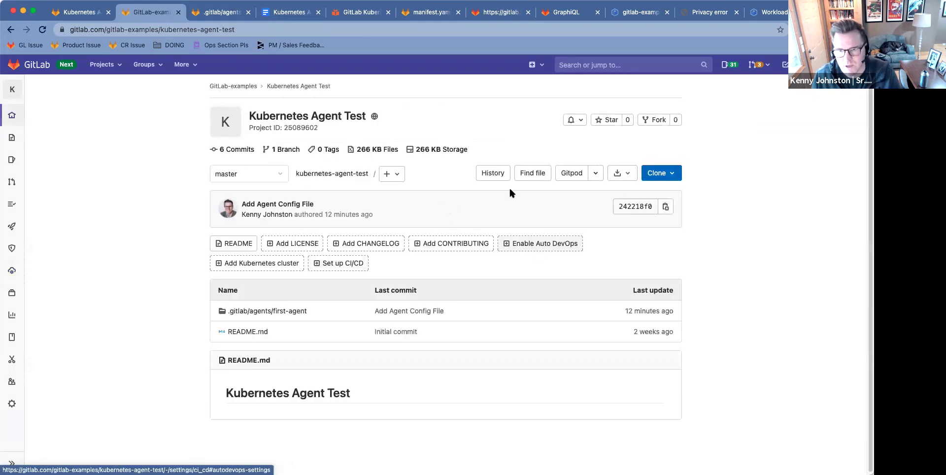
click(389, 174)
click(413, 212)
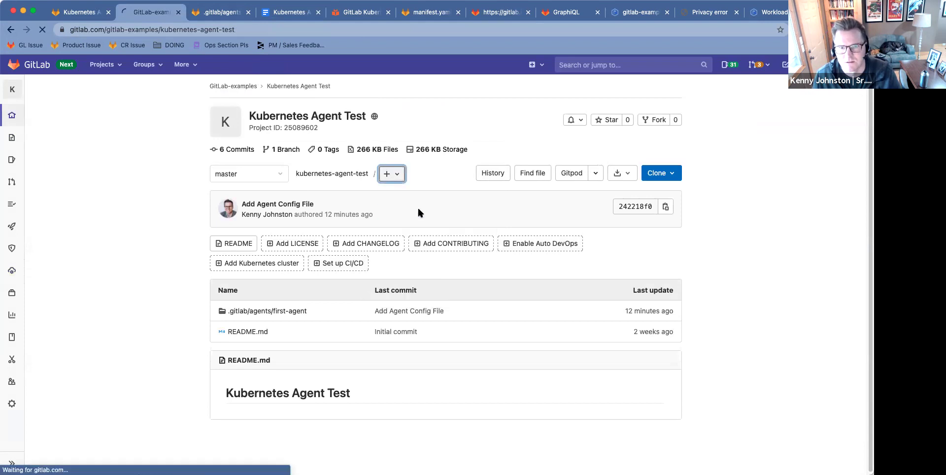
click(302, 142)
text(manifes)
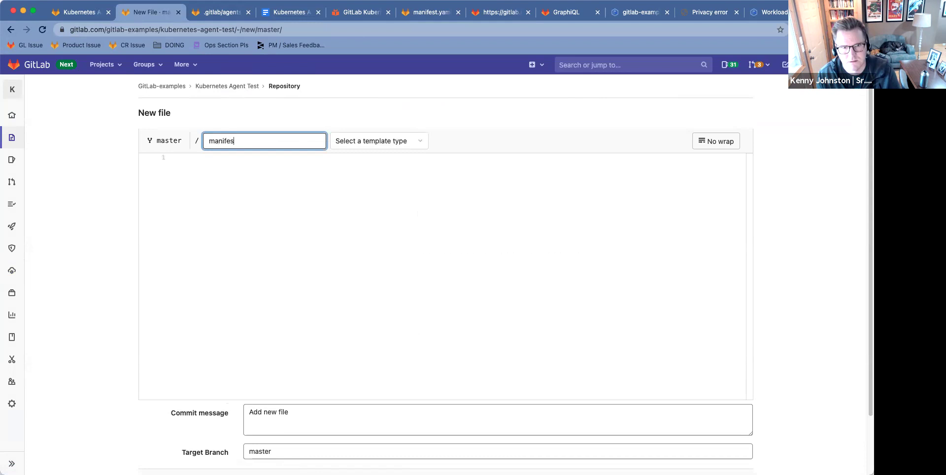
text(t.yaml)
key(Tab)
click(271, 157)
key(cmd+v)
key(cmd+a)
key(BackSpace)
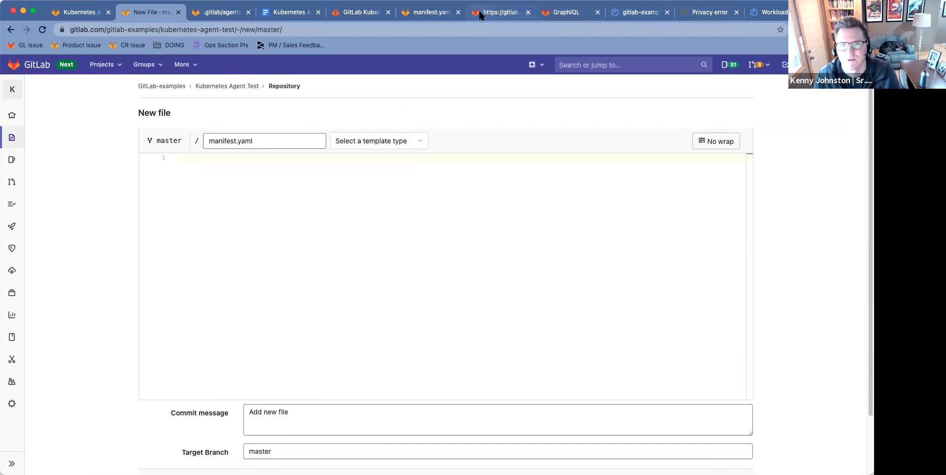
Copy the entire raw example manifest of the gitops-project repository into the new manifest.yaml file
click(424, 13)
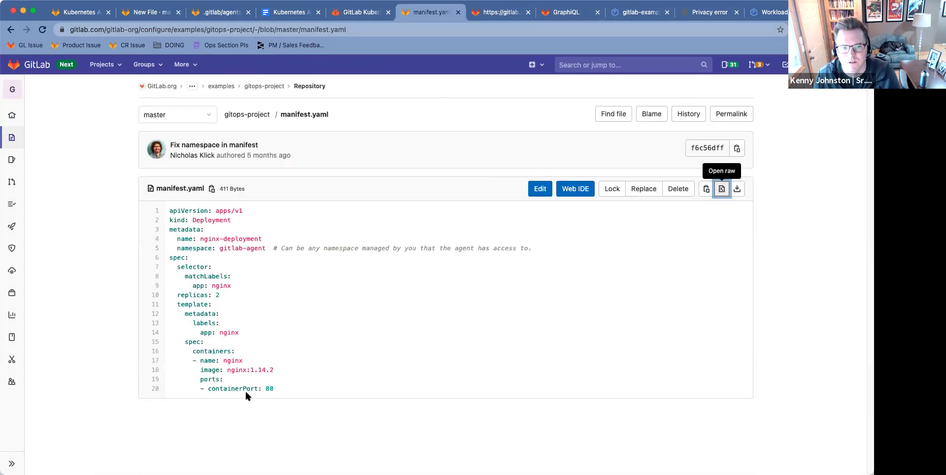
click(498, 13)
click(97, 196)
key(cmd+a)
key(super+c)
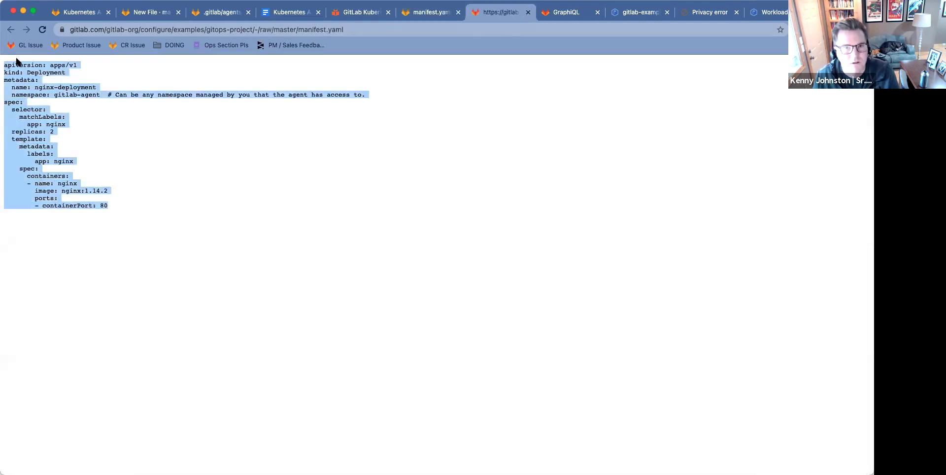
click(148, 12)
key(super+v)
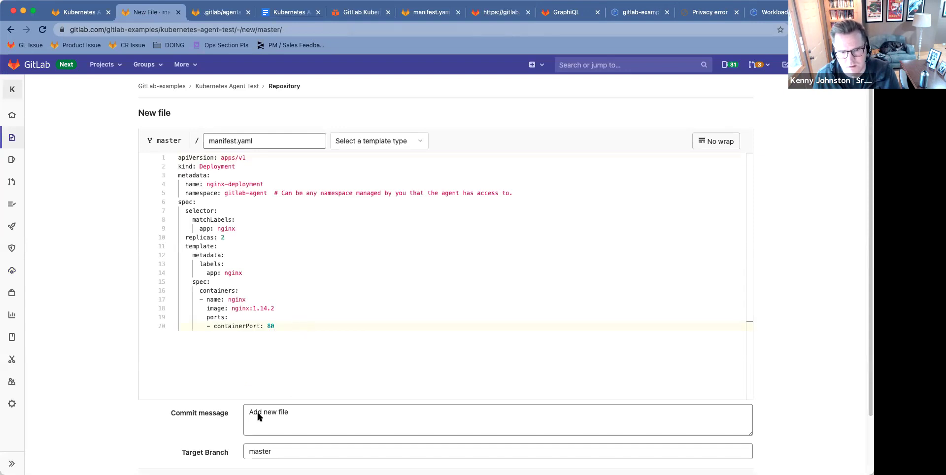
Commit the new manifest.yaml to the master branch with the message "Add manifest file"
scroll(207, 404, down, 2)
triple_click(297, 361)
text(Add M)
key(BackSpace)
text(manifeset)
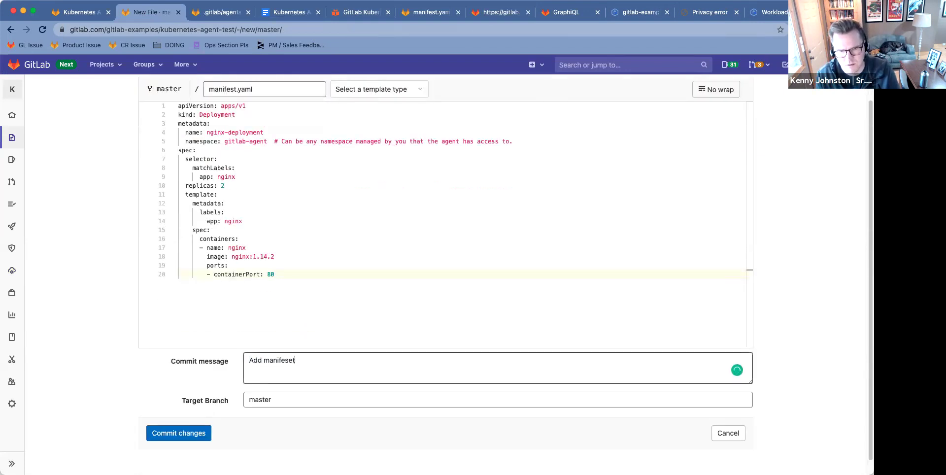
key(BackSpace)
key(BackSpace)
key(BackSpace)
key(BackSpace)
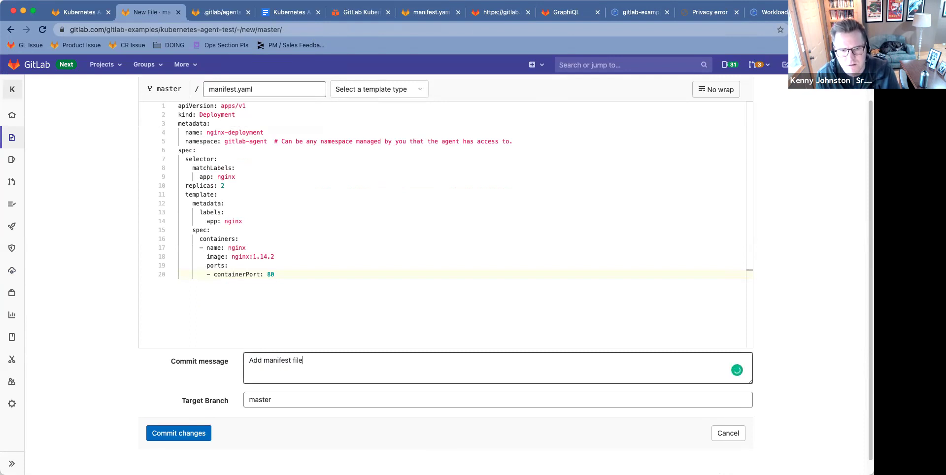
key(super+Return)
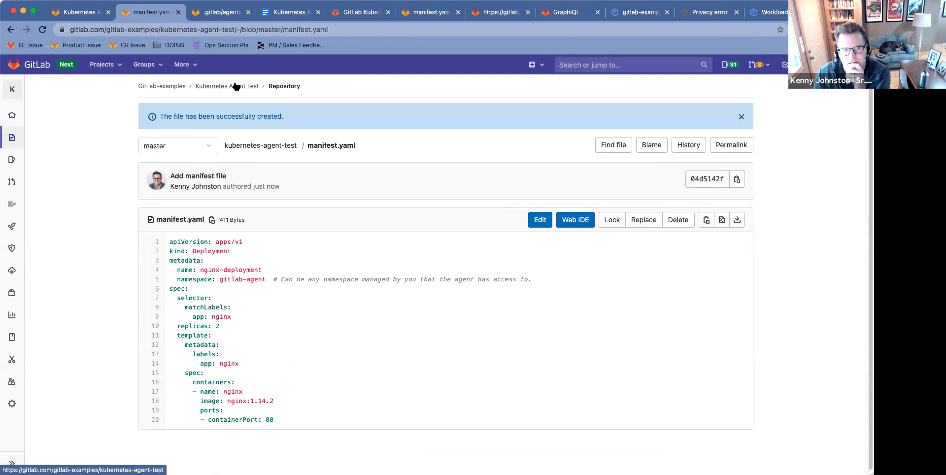
Return to the project's GitLab Agent managed clusters and examine when first-agent's access token was last used, reloading its details page
click(41, 29)
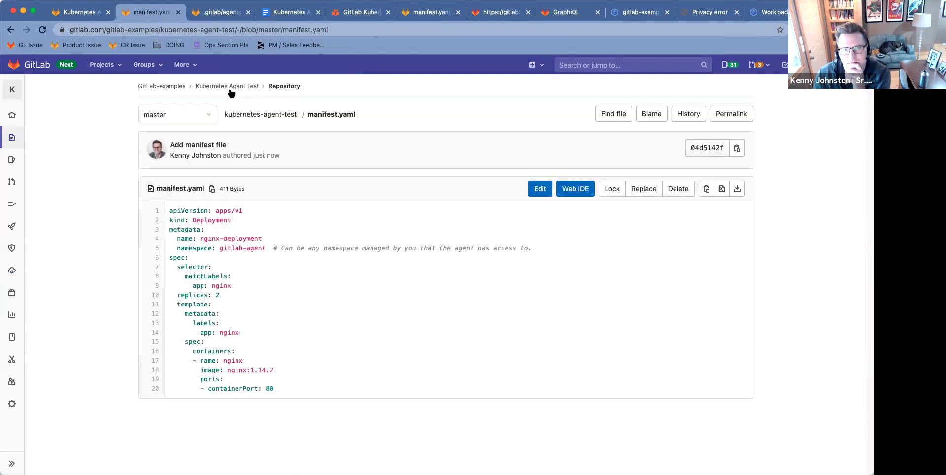
click(219, 87)
mouse_move(18, 228)
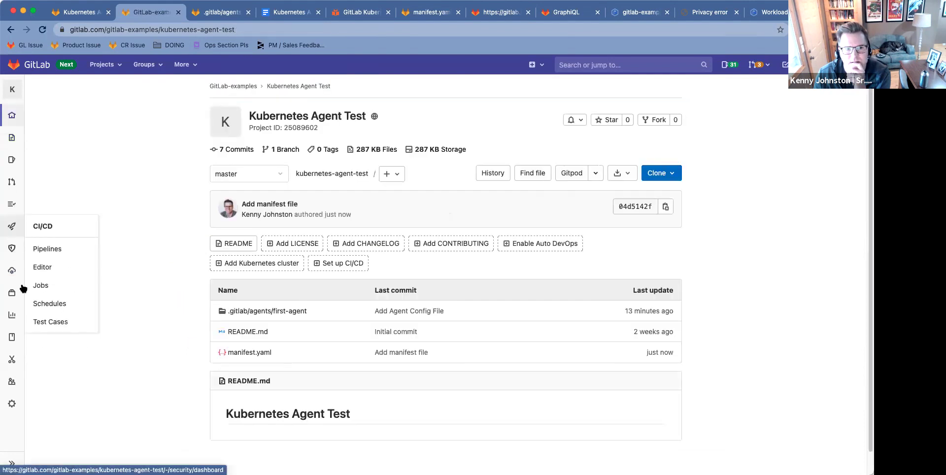
mouse_move(12, 271)
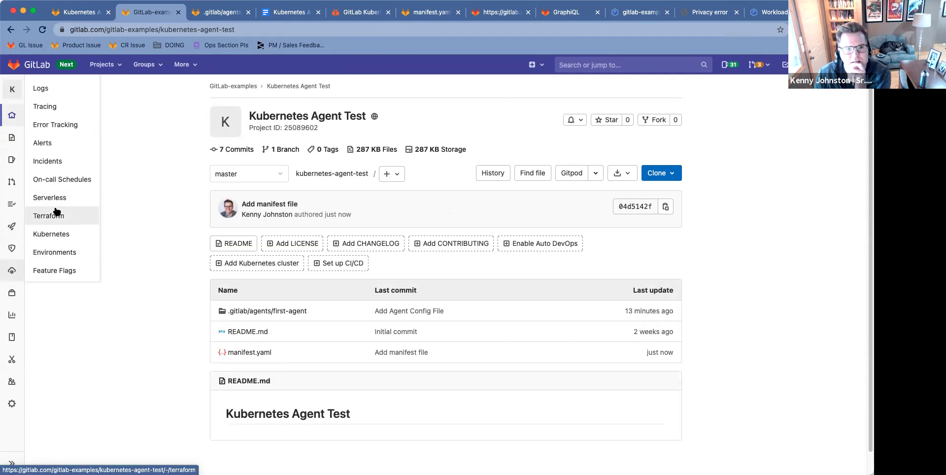
click(69, 236)
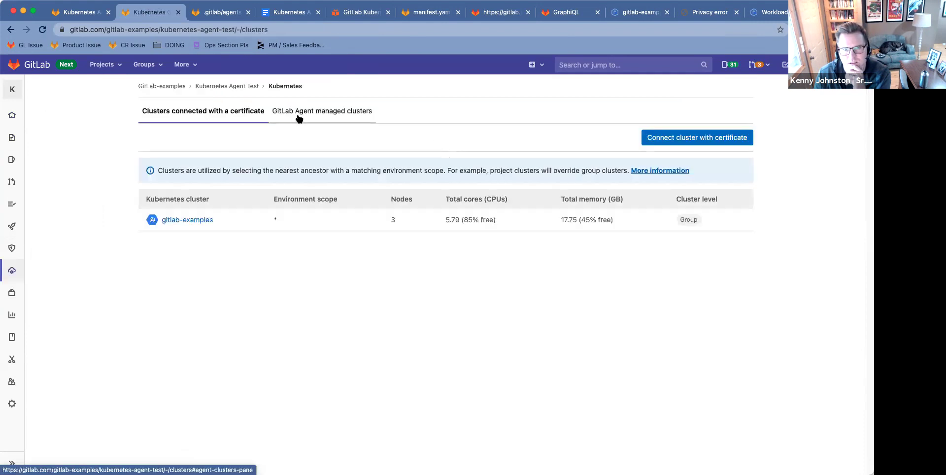
click(301, 122)
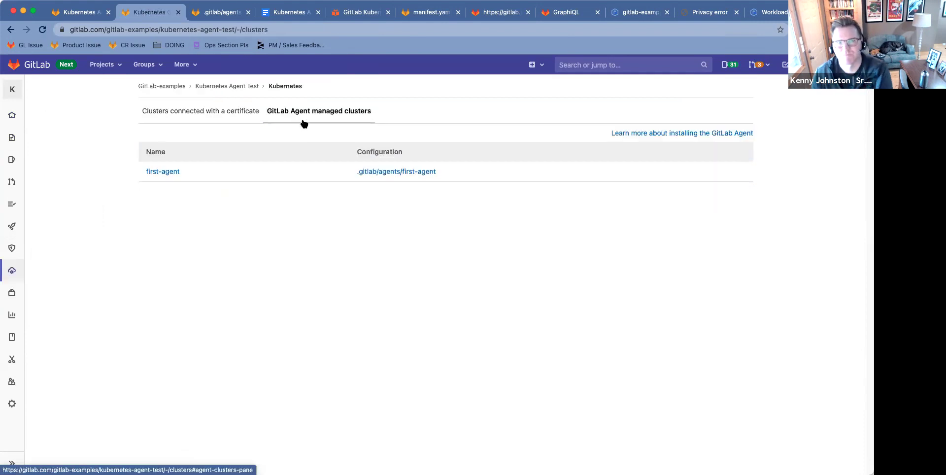
click(160, 174)
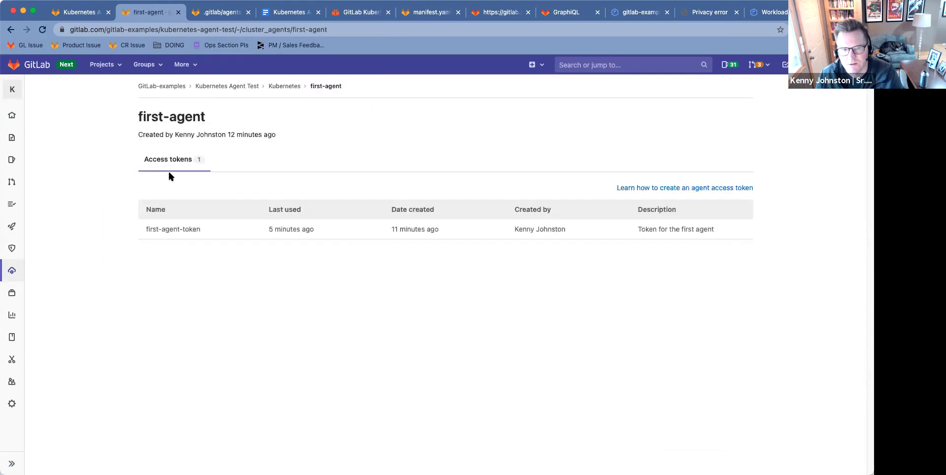
click(43, 31)
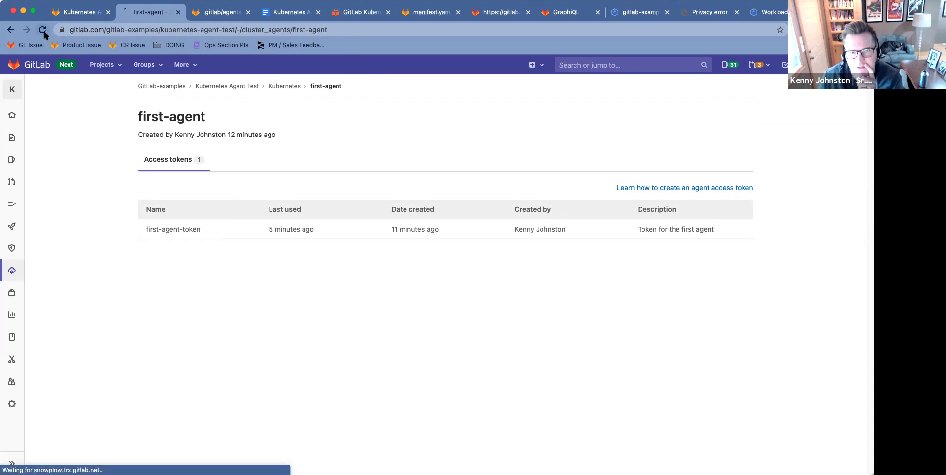
Switch to the Google Cloud console, refresh the gitlab-examples workloads, and open the logs of nginx-deployment
drag(192, 134, 335, 130)
click(350, 144)
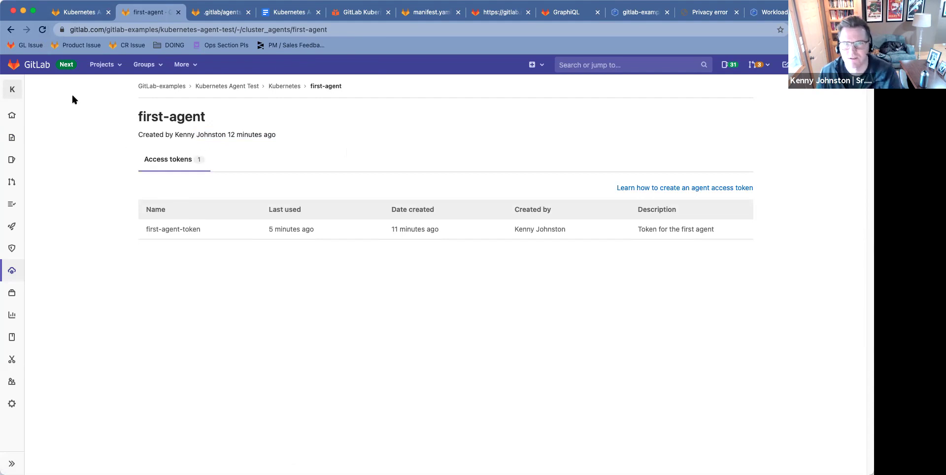
click(628, 17)
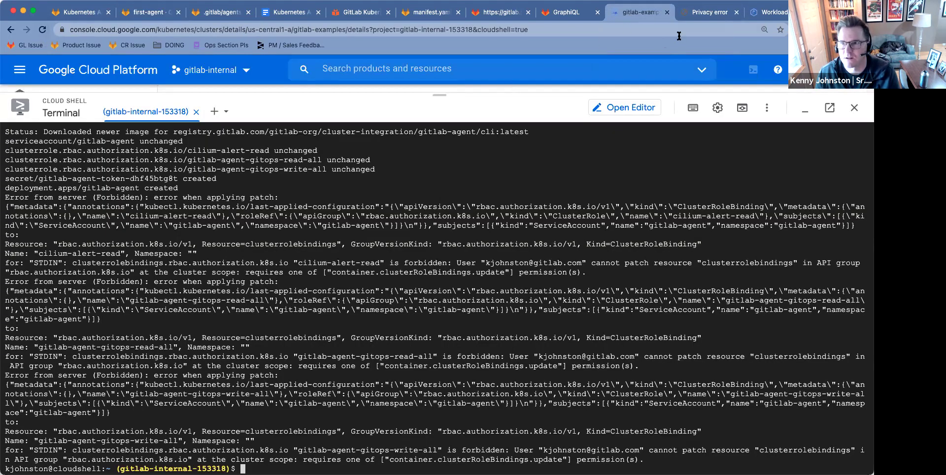
click(770, 13)
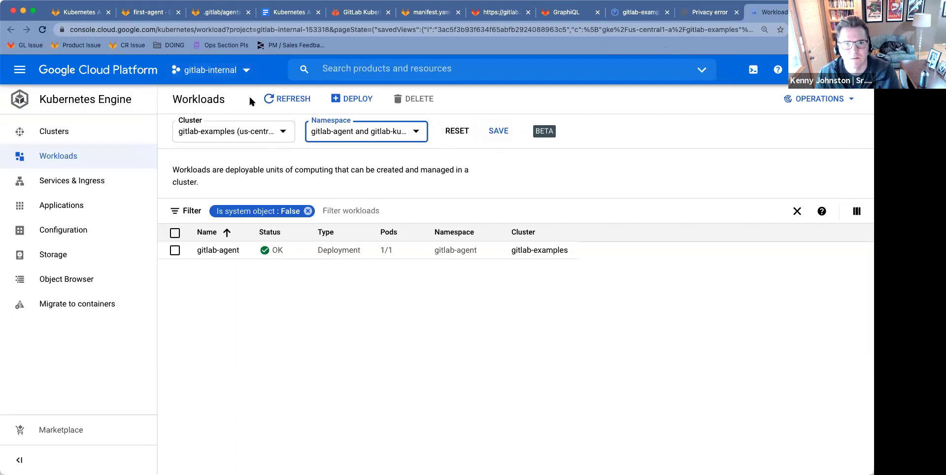
click(279, 97)
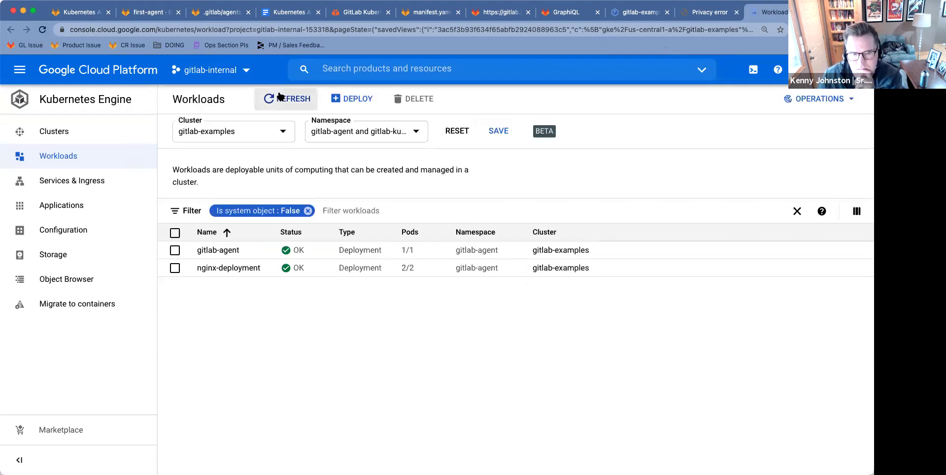
click(215, 272)
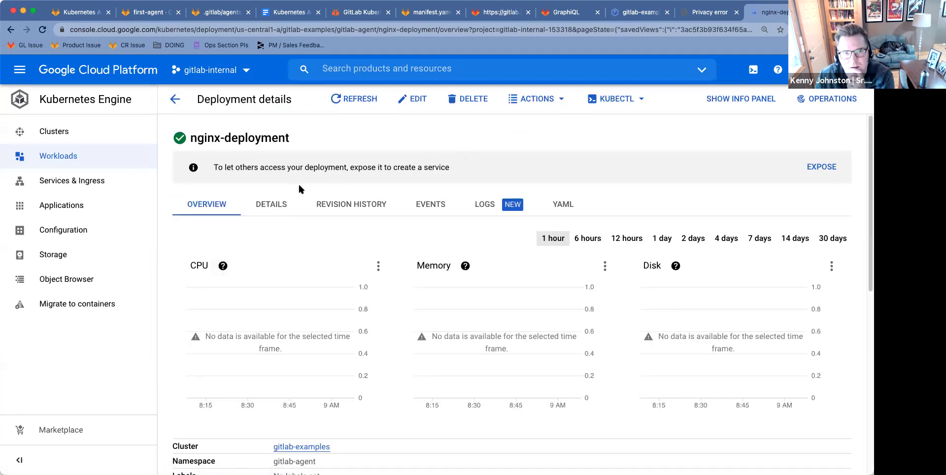
click(488, 204)
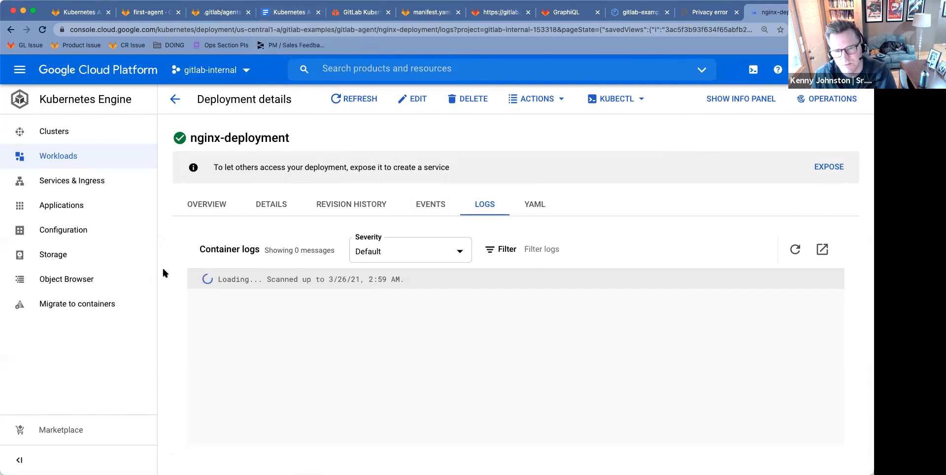
In the Google Docs walk-through notes, add the item "Still works even after teh error" and start another list item
click(275, 13)
text(S)
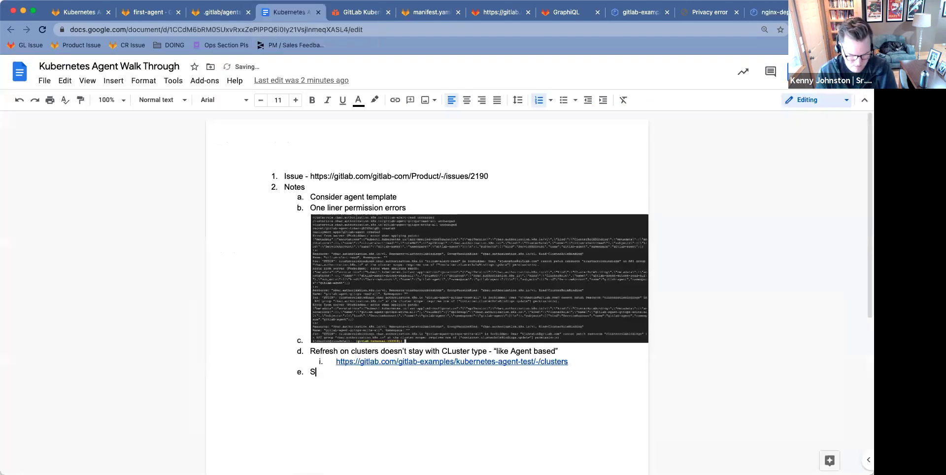
text(till works even after teh error)
key(Return)
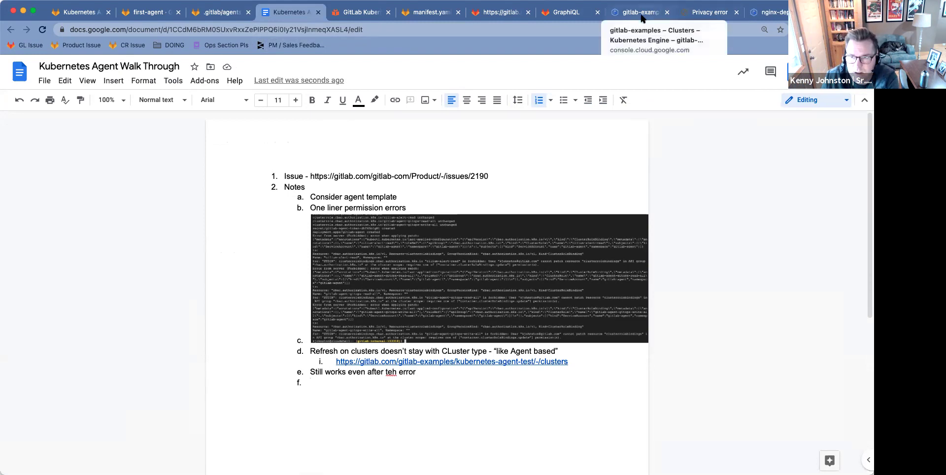
Glance at the deployment logs, and add the note "Would be great to see what the agent is doing or has done within GitLab"
click(768, 12)
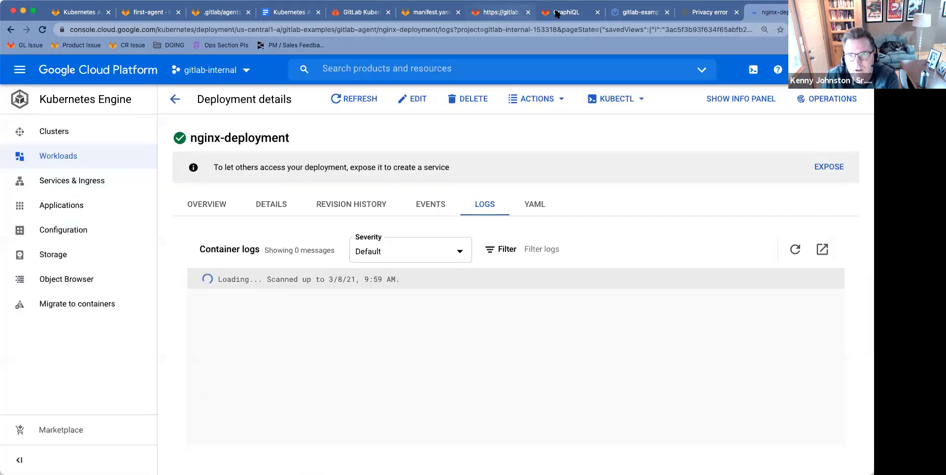
click(288, 12)
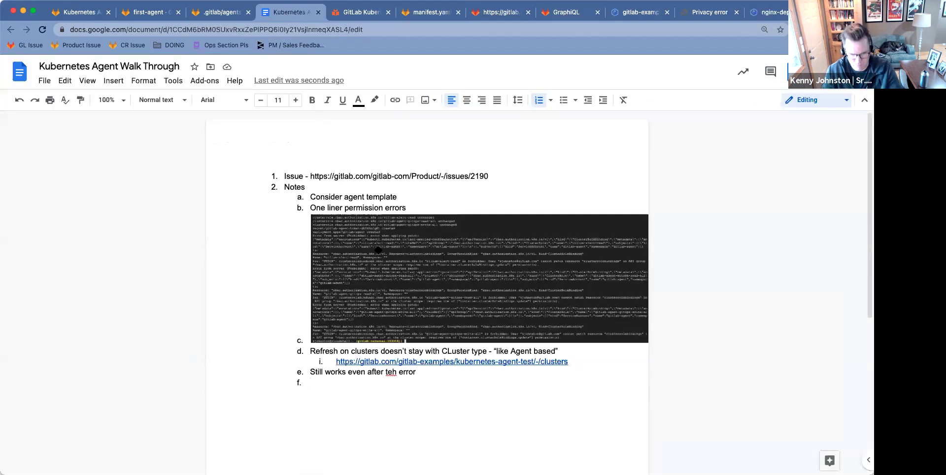
text(Woudl b)
key(BackSpace)
key(BackSpace)
key(BackSpace)
key(BackSpace)
key(BackSpace)
text(ld be great to see what the agent is doing or has done within GitLab)
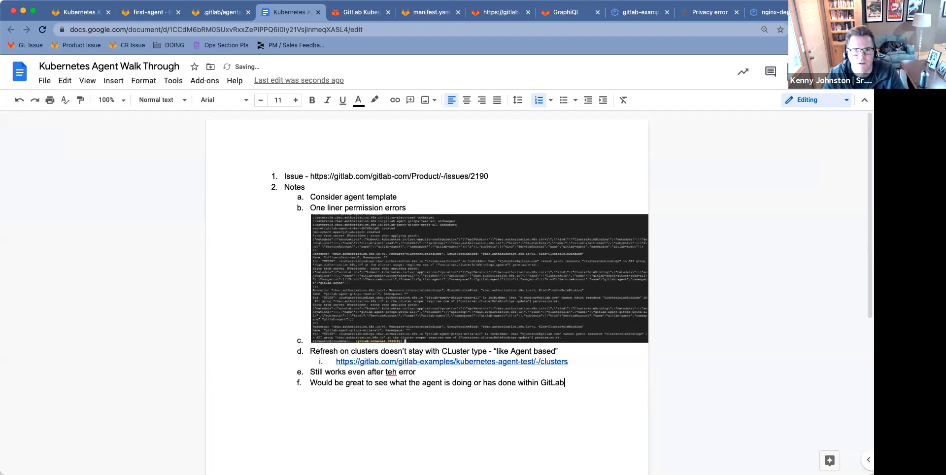
Return to the Kubernetes Agent Test repository in GitLab, edit manifest.yaml, and set replicas to 5
click(148, 13)
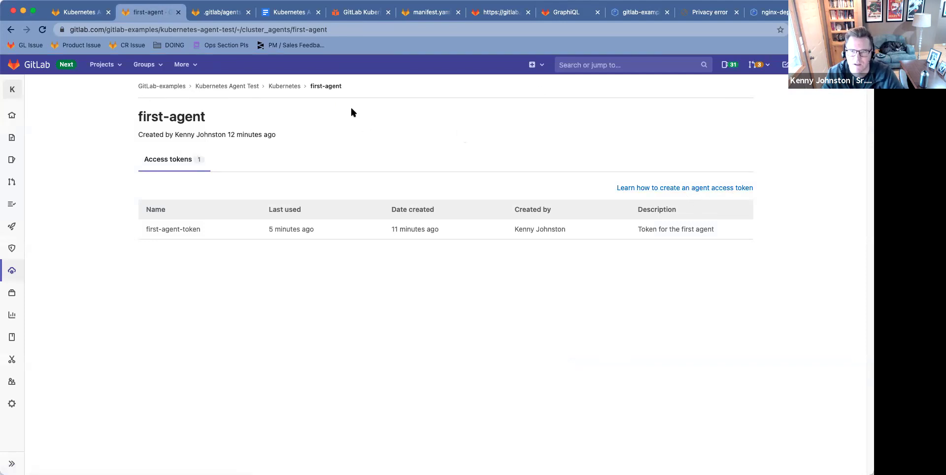
click(767, 16)
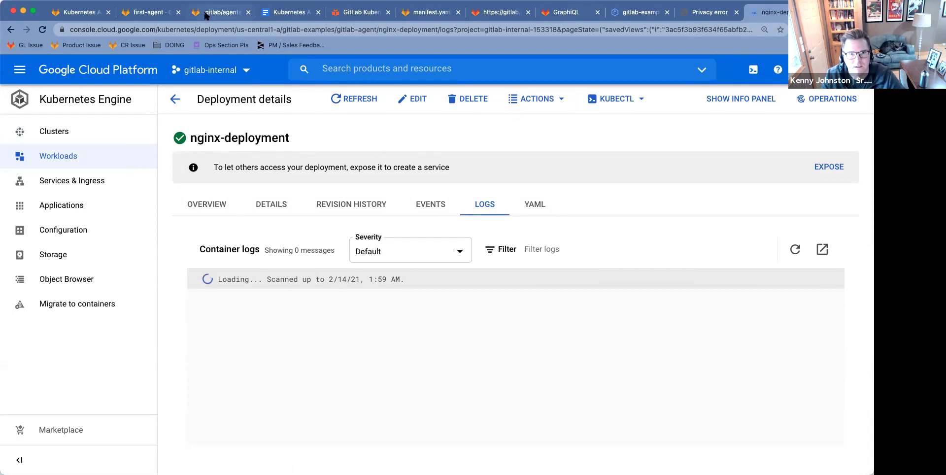
click(153, 13)
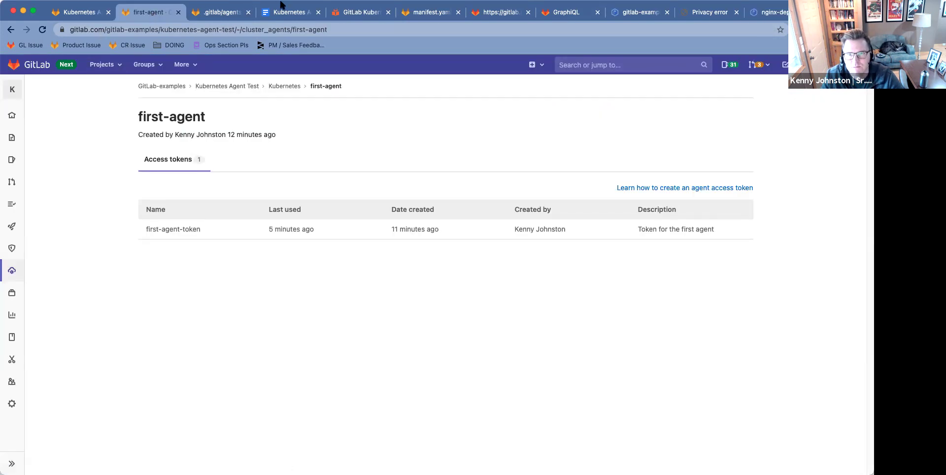
click(207, 88)
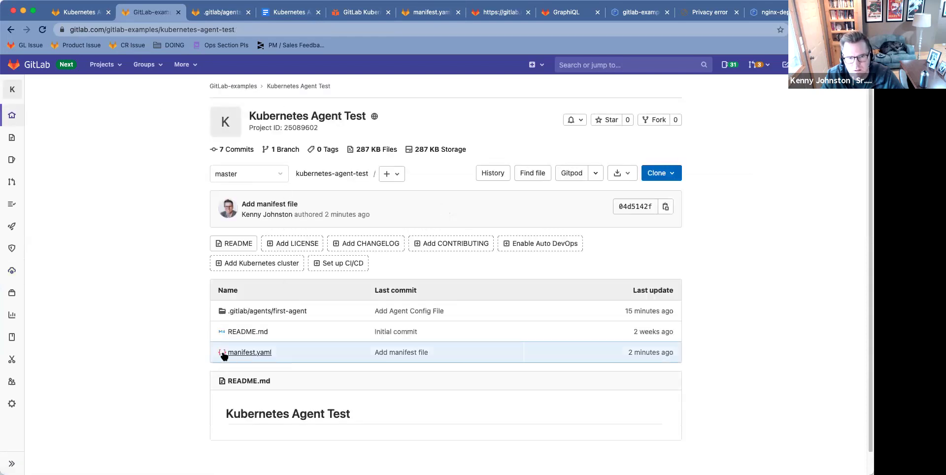
click(237, 353)
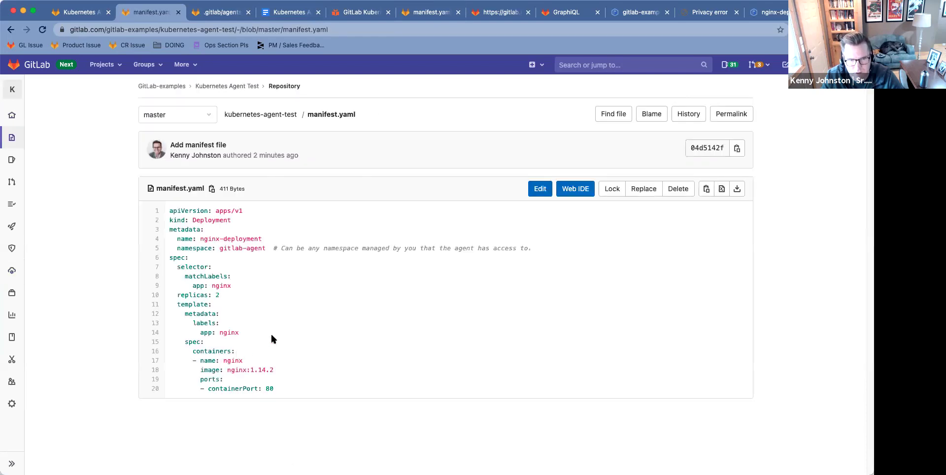
click(539, 189)
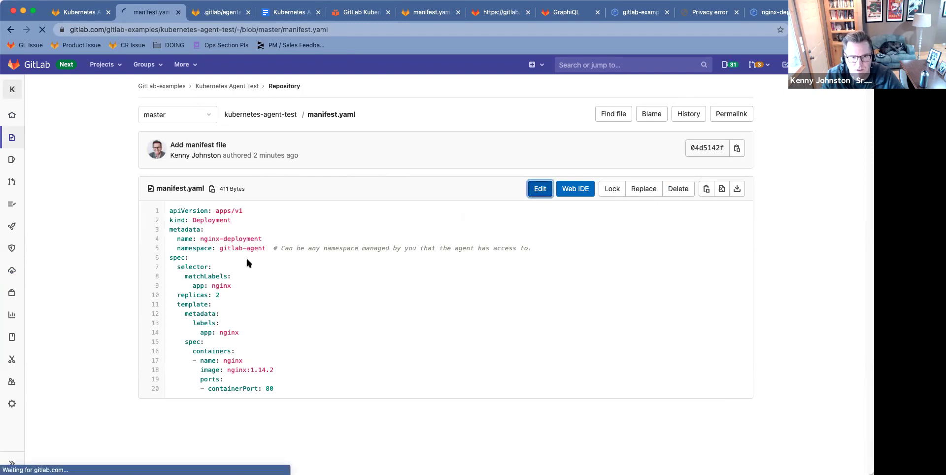
click(227, 262)
key(BackSpace)
text(5)
Commit manifest.yaml to master with the message "Update NGINX Replicas" and reload the file page
triple_click(276, 446)
text(Update NGINX Replicas)
key(super+Return)
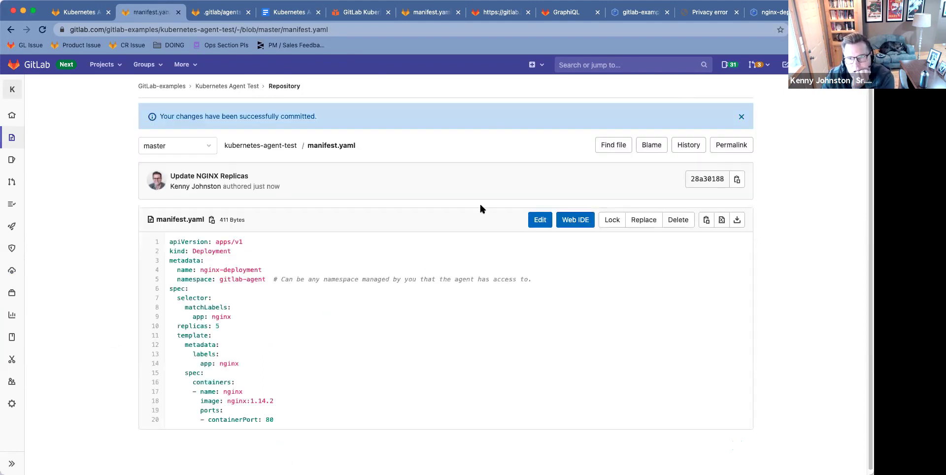
click(43, 30)
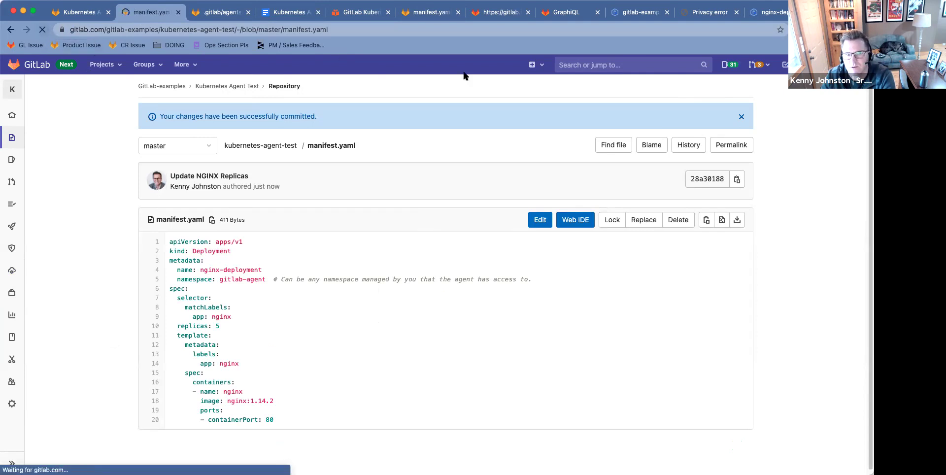
Go back to the Google Cloud workloads list and refresh it to check the pods of nginx-deployment
click(762, 15)
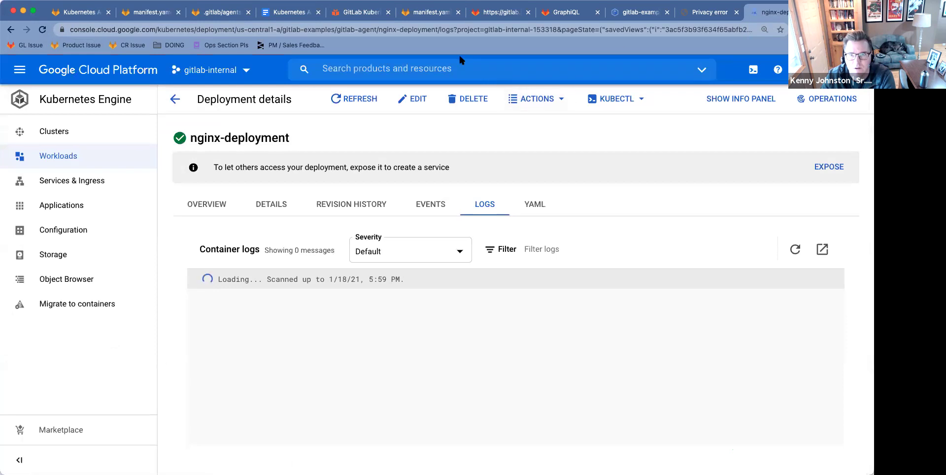
click(11, 30)
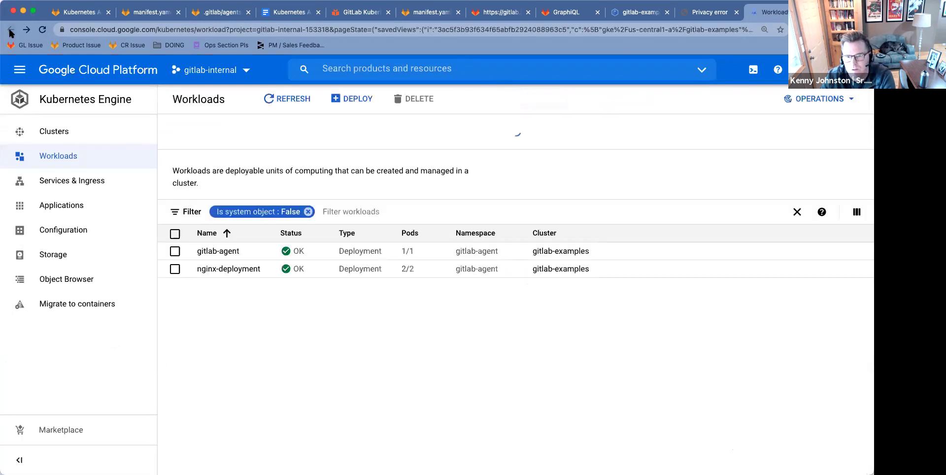
click(41, 30)
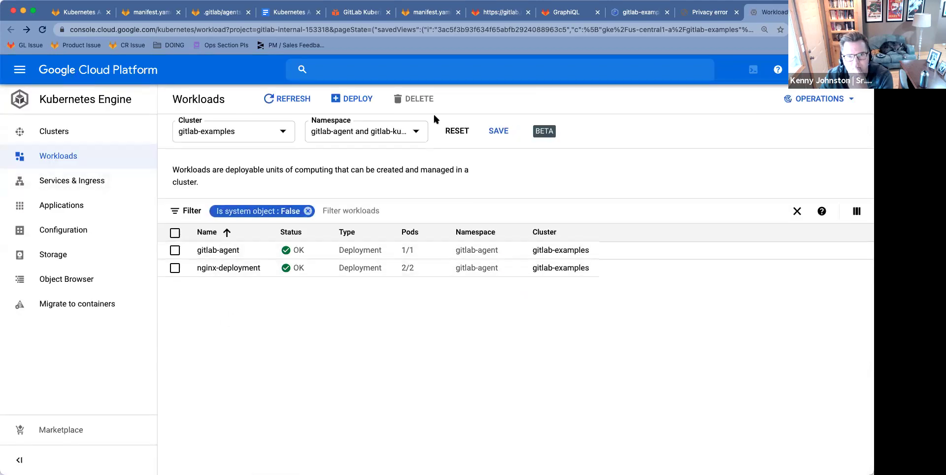
click(286, 98)
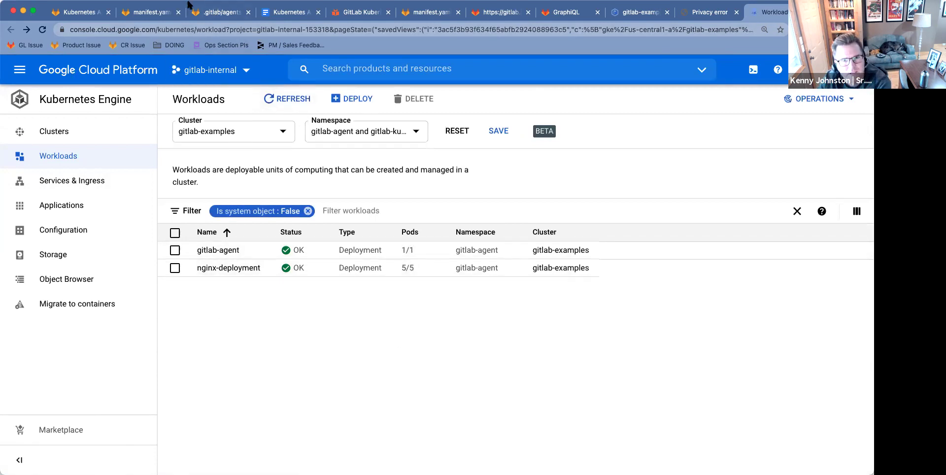
In the Google Docs walk-through, add the note "Can you hve different agents based on branch so you could promote a manifest through staging->production"
click(142, 15)
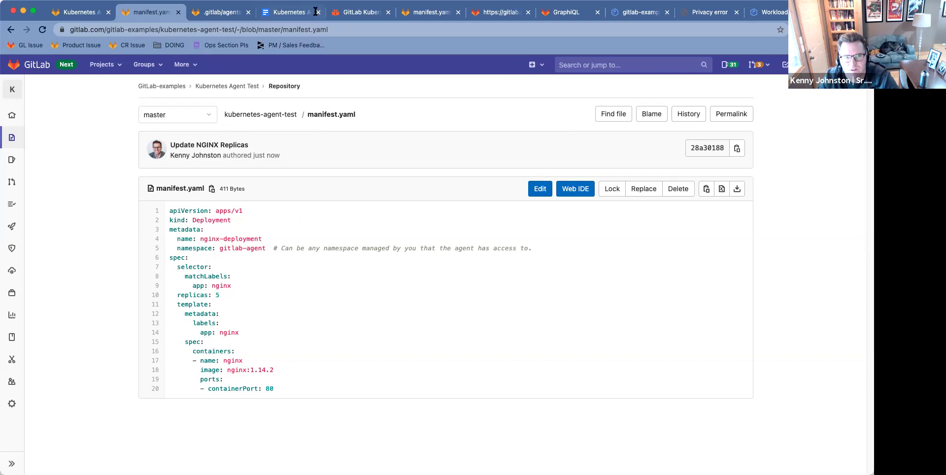
click(286, 12)
key(Return)
text(Can you hve different agents based on branch so you could promote a  manifest through staging->production)
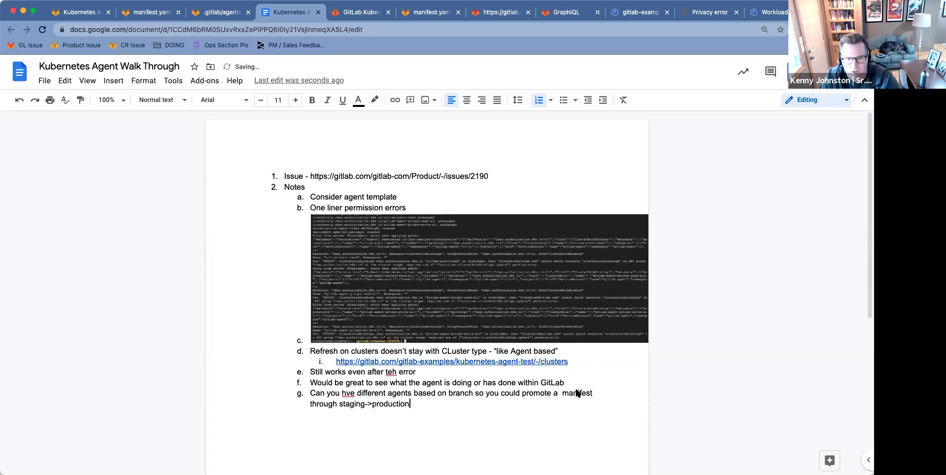
Return to manifest.yaml in GitLab, open it for editing, and set the commit's target branch to staging
click(145, 12)
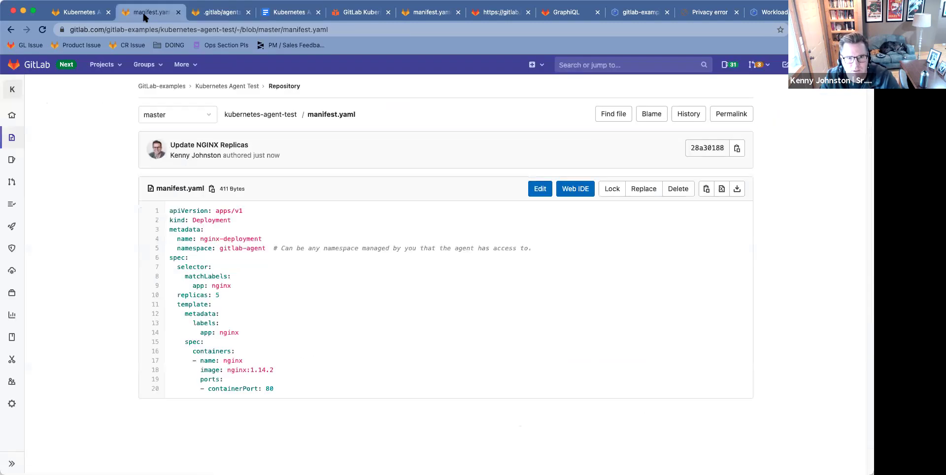
click(539, 189)
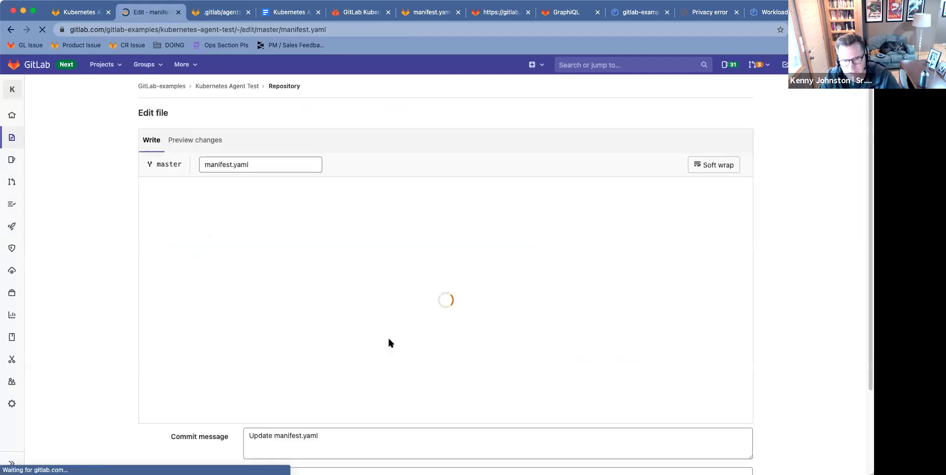
scroll(387, 344, down, 3)
double_click(260, 391)
text(staging)
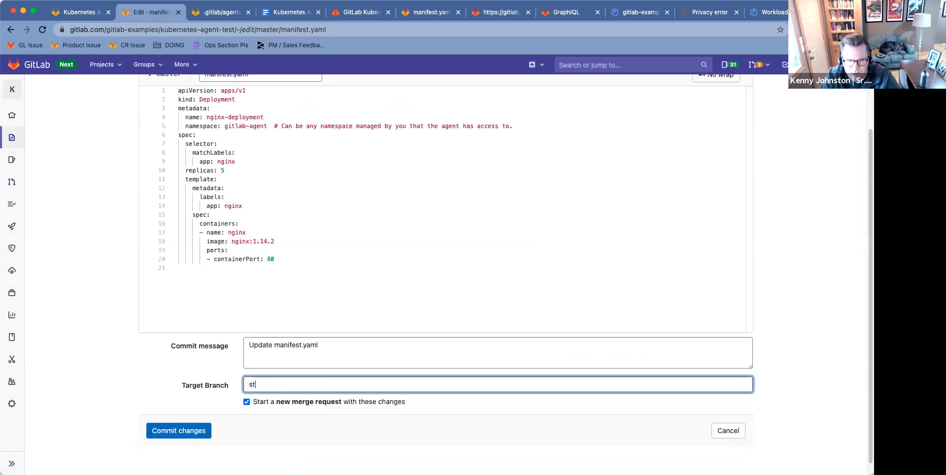
Set replicas to 1 in manifest.yaml, keeping the template key on its own line
click(105, 273)
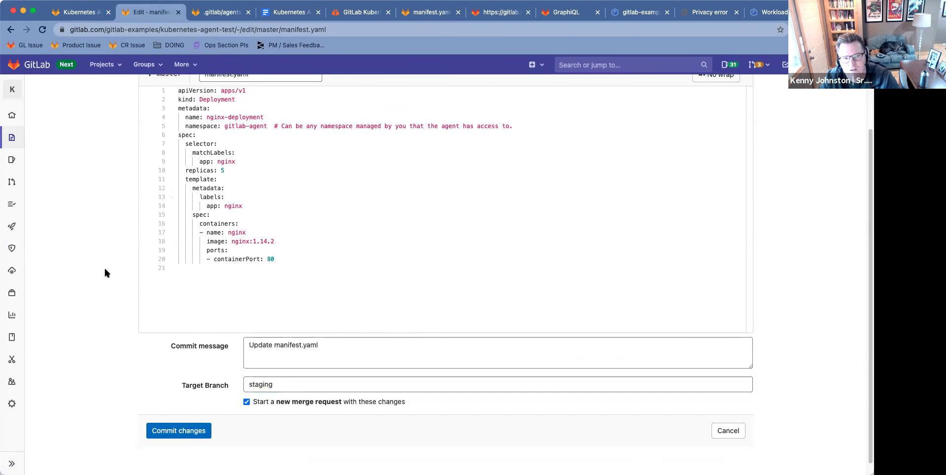
scroll(82, 249, up, 3)
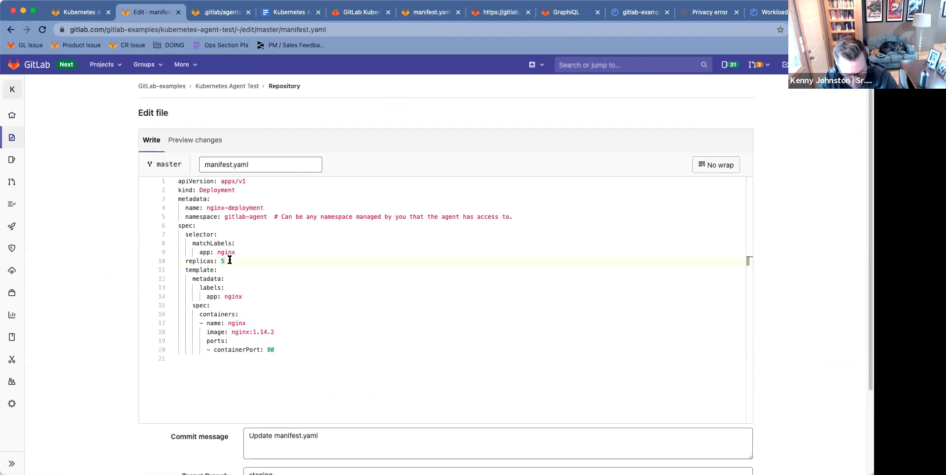
key(Delete)
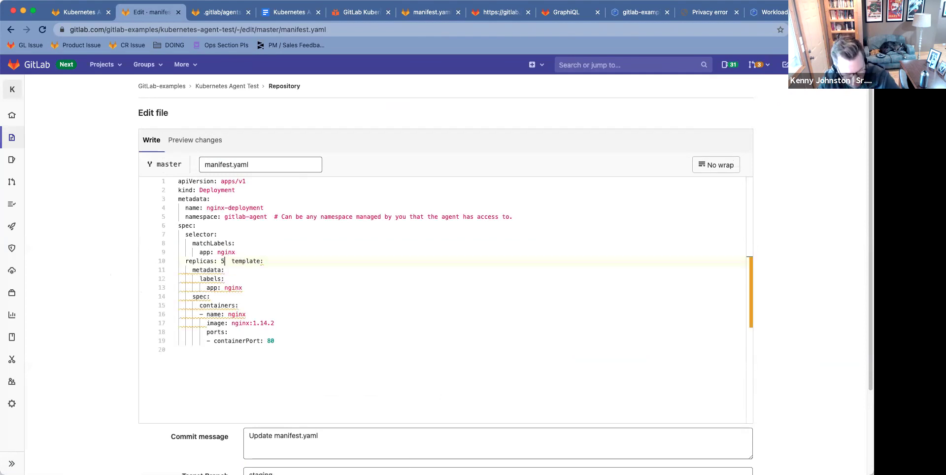
key(Return)
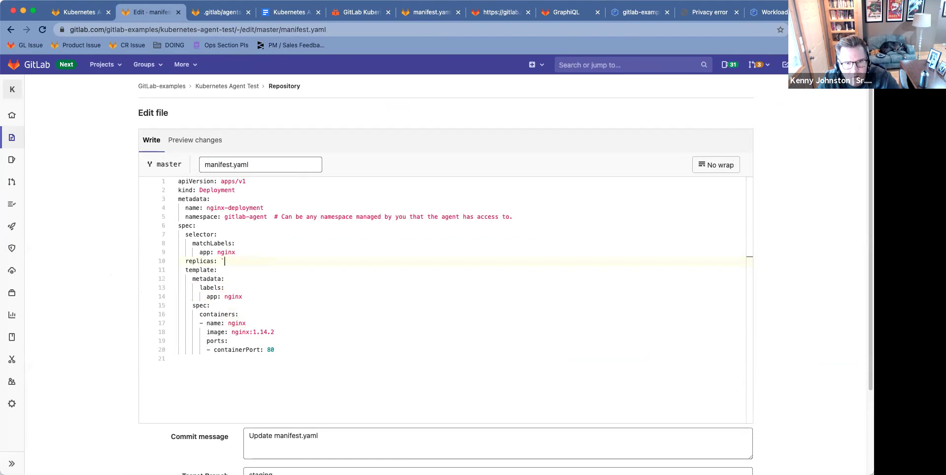
Commit manifest.yaml to the staging branch with the message "Update manifest.yaml", without starting a new merge request
scroll(97, 330, down, 4)
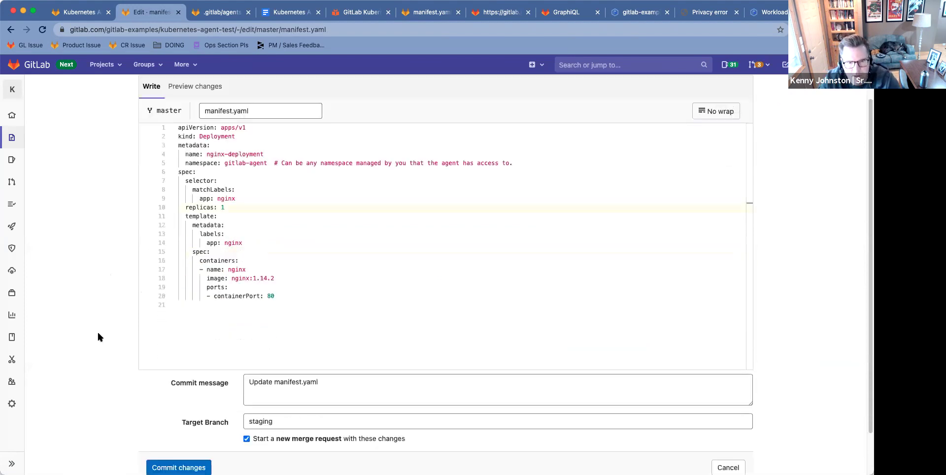
click(174, 420)
click(246, 389)
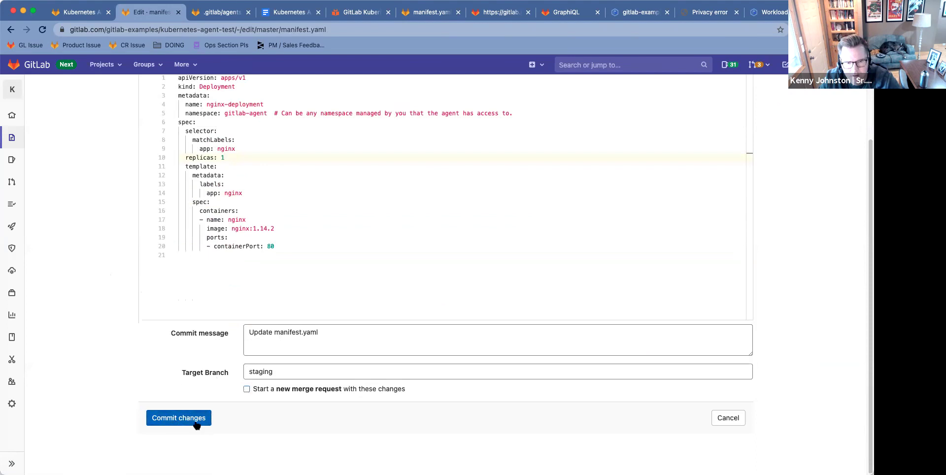
click(196, 421)
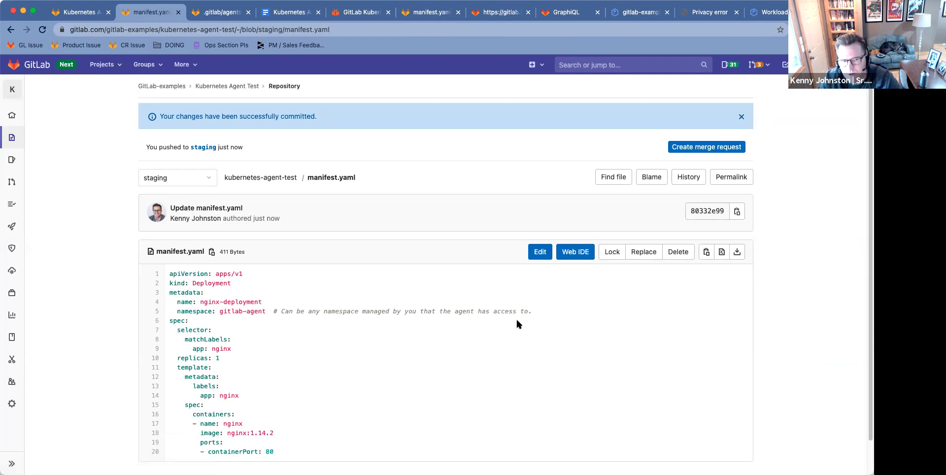
View manifest.yaml on the master branch and start a merge request from staging into master
click(178, 181)
click(177, 275)
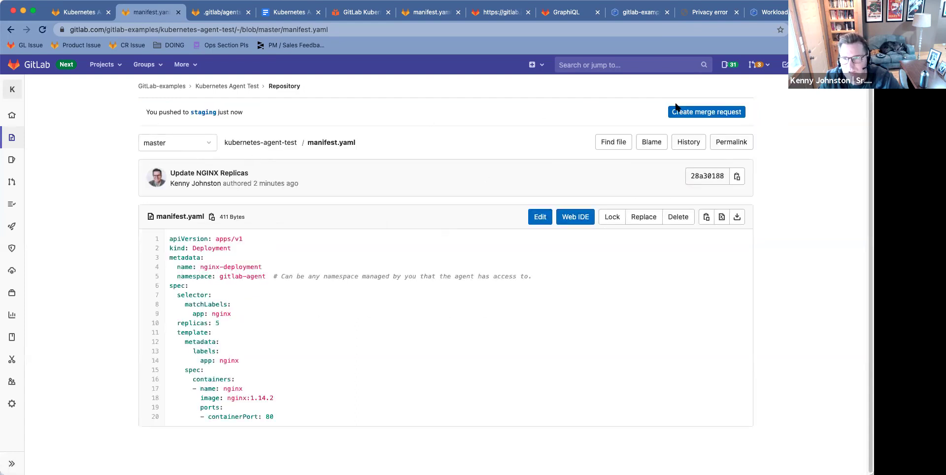
click(690, 113)
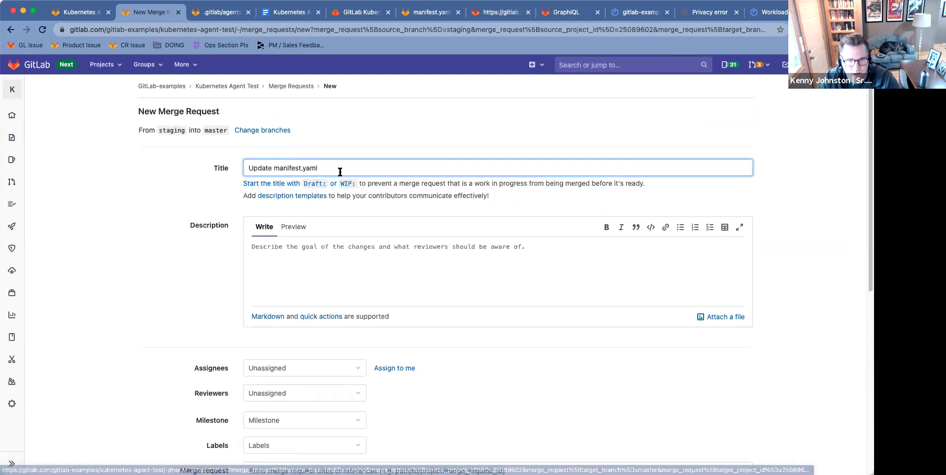
Title the merge request "Update Replicas in Master", assign it to yourself, and create it
triple_click(313, 167)
text(Upd)
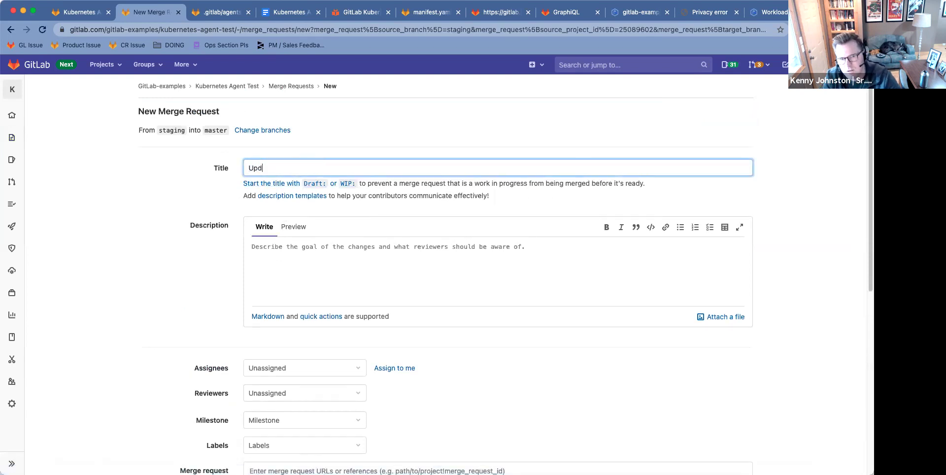
text(ate Replicas in Mast)
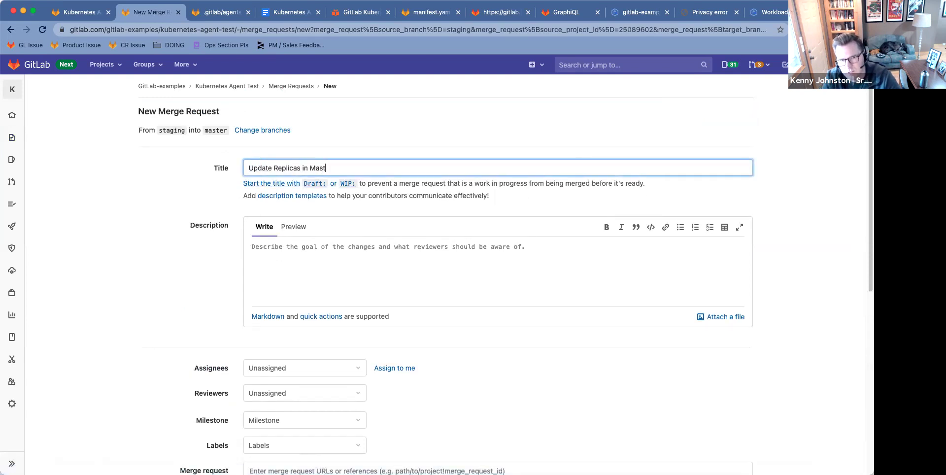
click(393, 368)
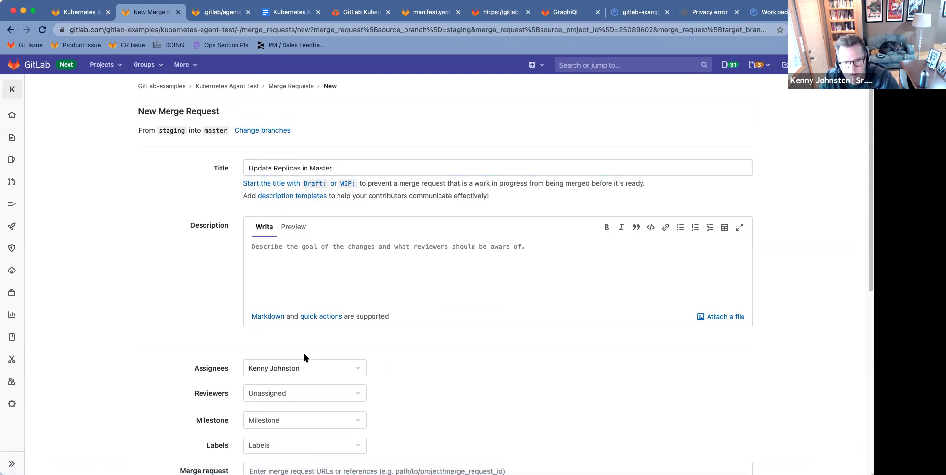
scroll(303, 350, down, 3)
scroll(316, 338, down, 3)
click(187, 331)
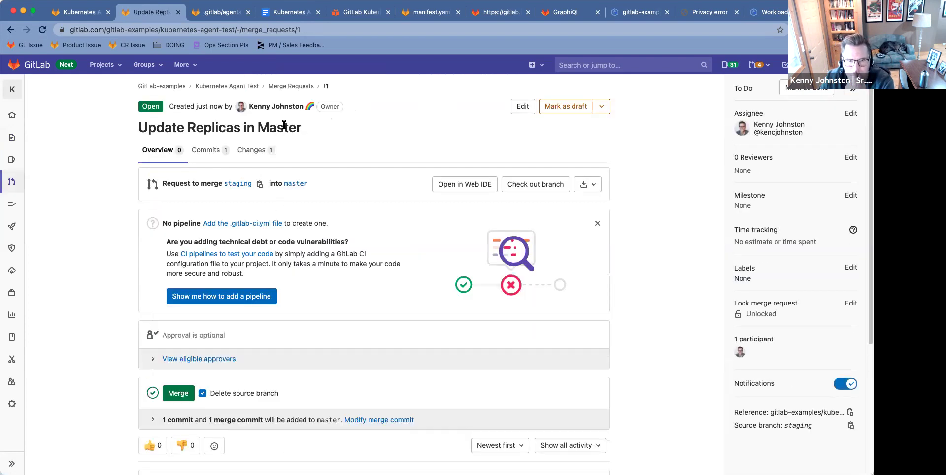
Review the merge request's manifest.yaml changes and overview, and merge it into master with the source branch deleted
click(255, 150)
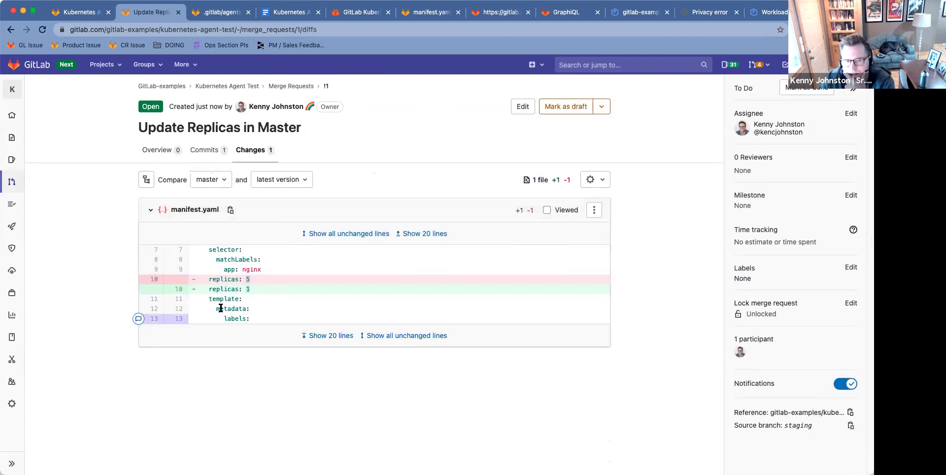
click(154, 151)
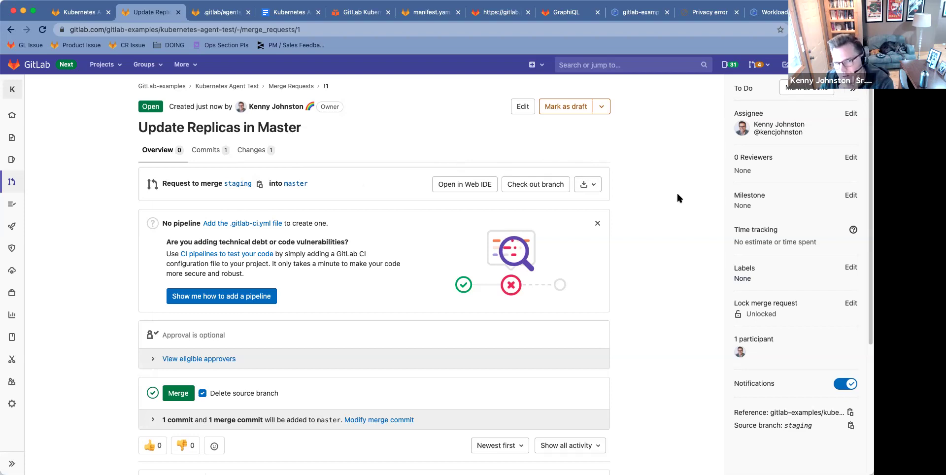
click(266, 150)
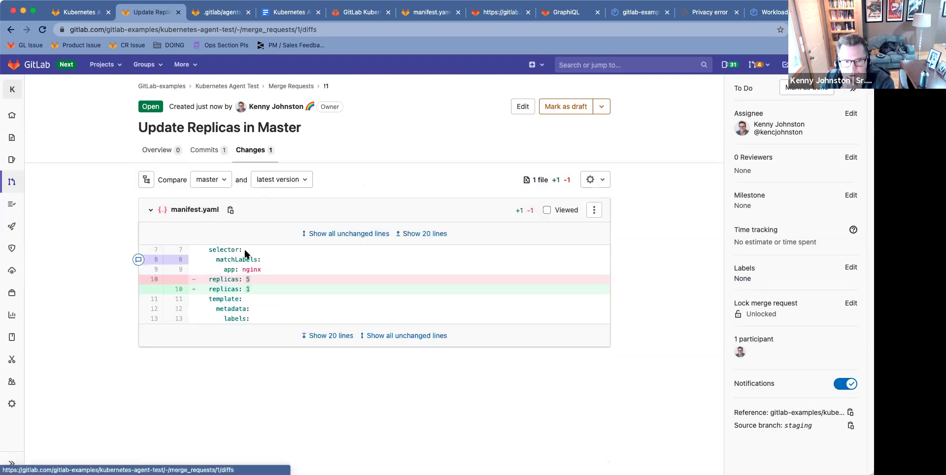
click(154, 150)
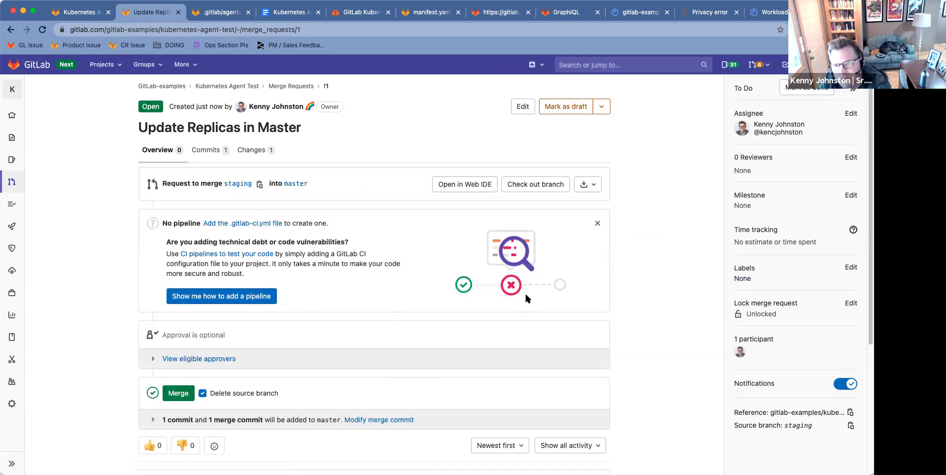
scroll(525, 298, down, 2)
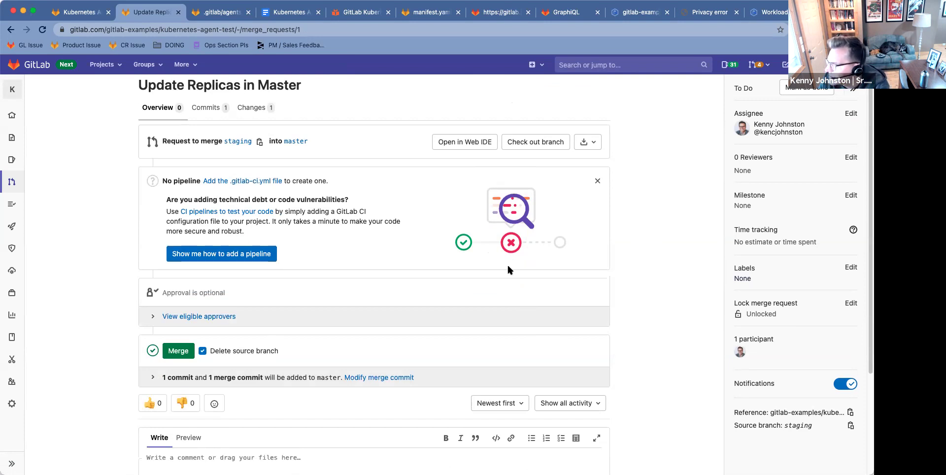
scroll(192, 227, up, 2)
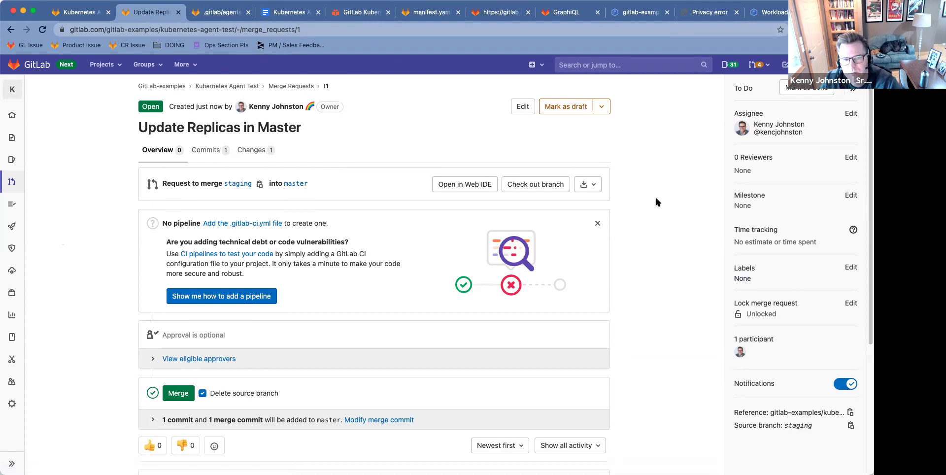
click(173, 397)
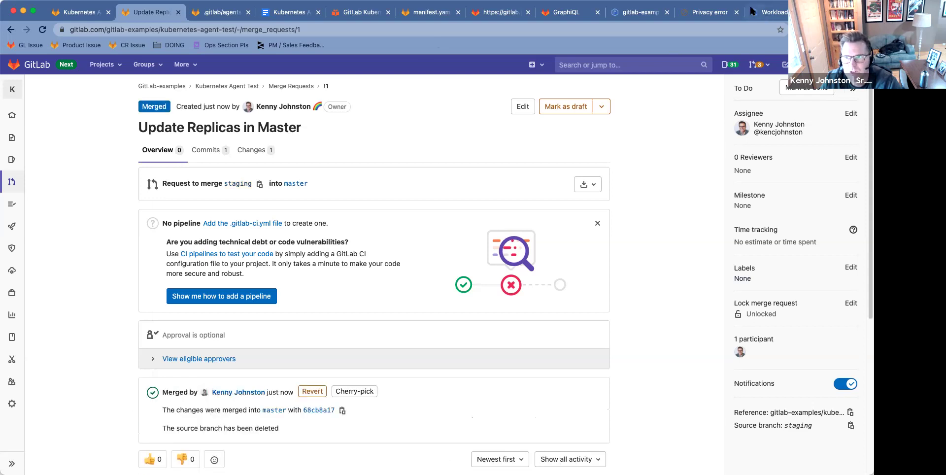
Switch to the Google Cloud Workloads page and refresh it repeatedly to check the nginx-deployment pods and status
click(771, 15)
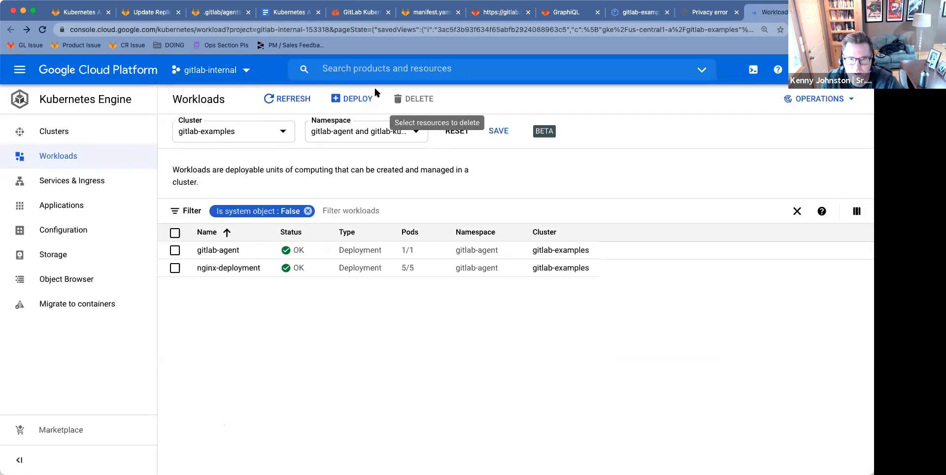
click(291, 99)
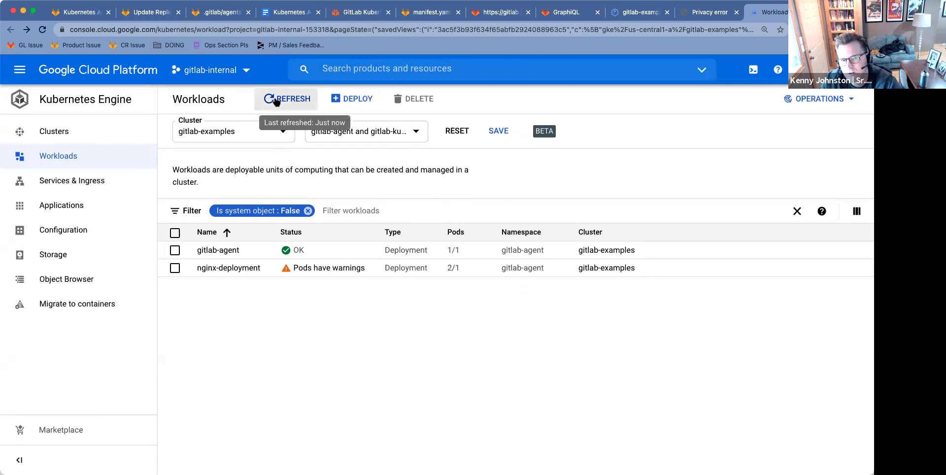
click(276, 100)
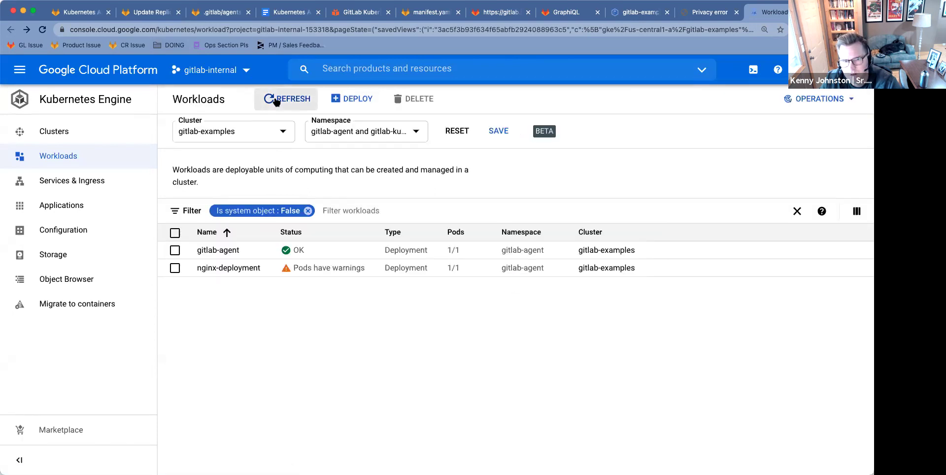
click(276, 100)
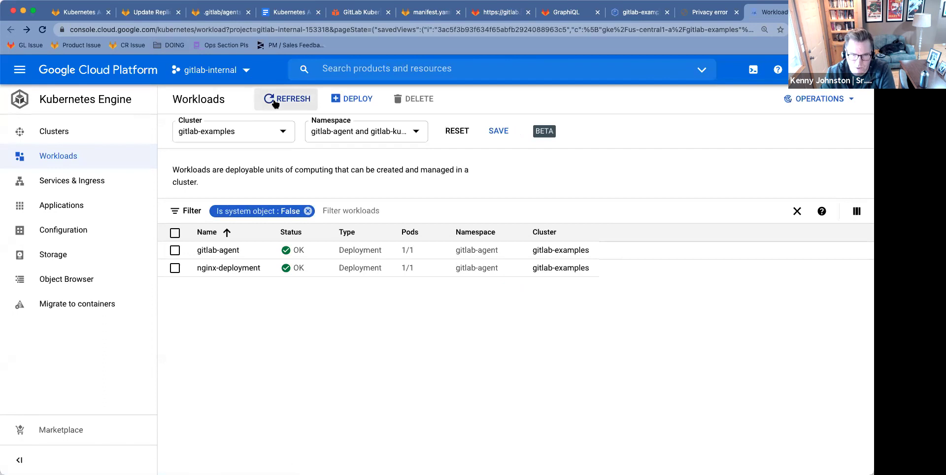